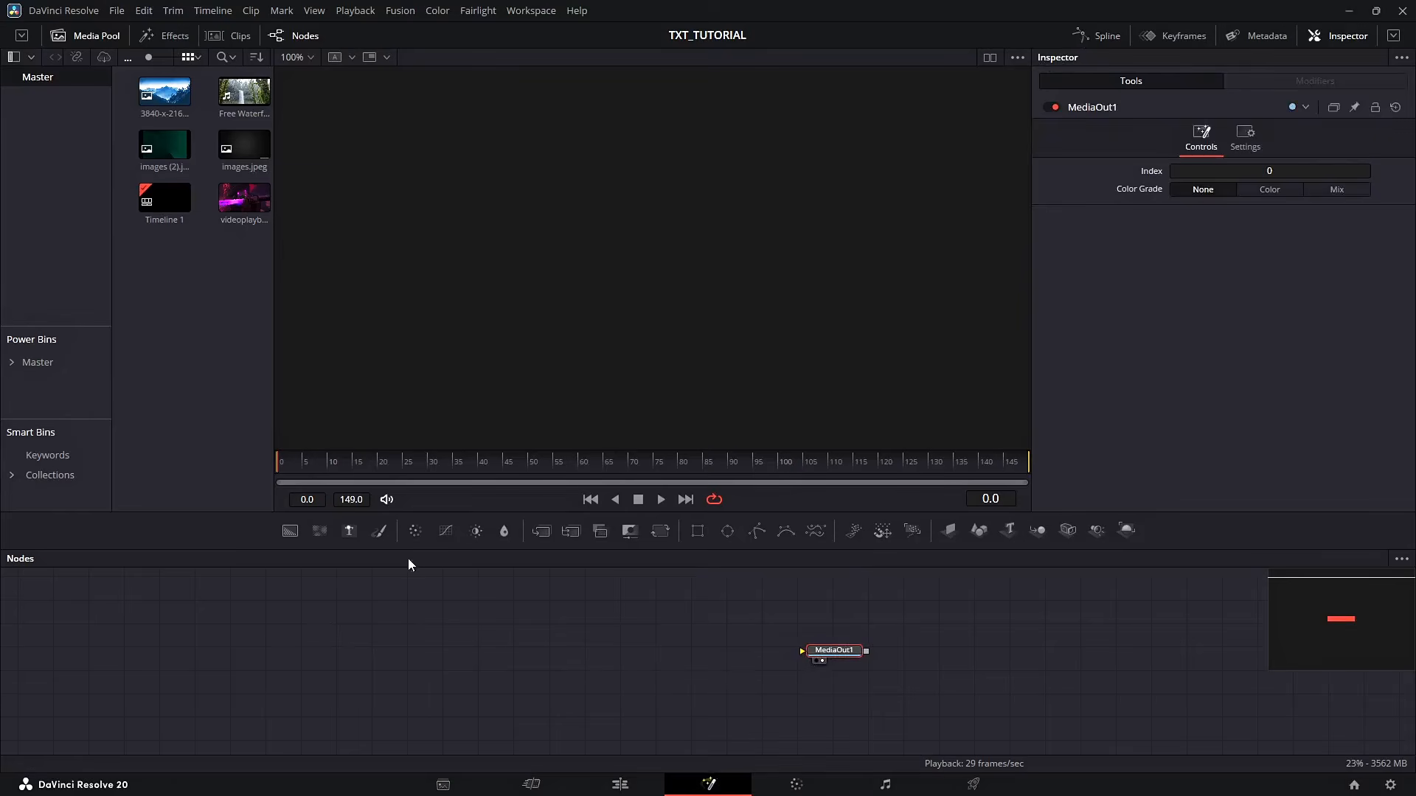
Add a Text node and connect its output to MediaOut1
left_click(488, 666)
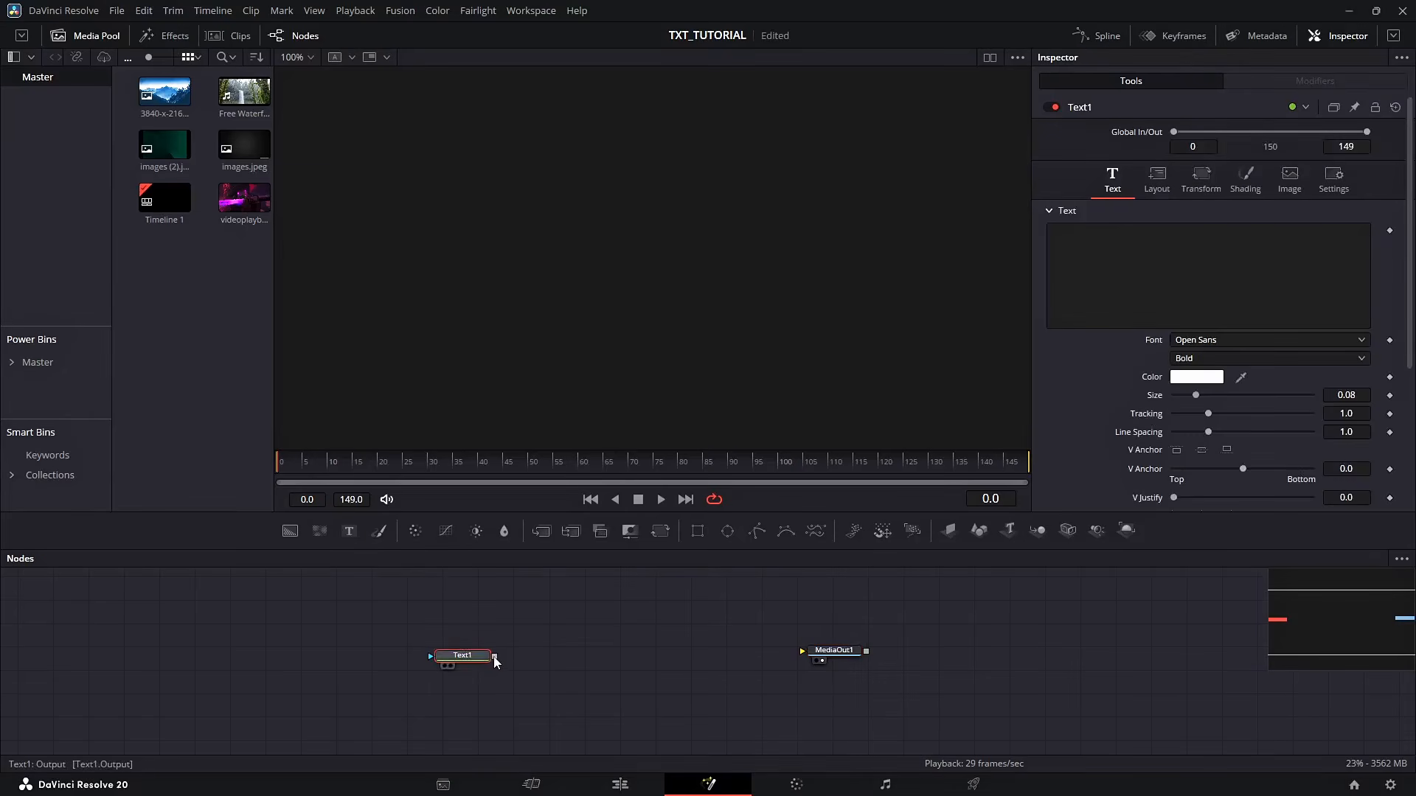
left_click_drag(494, 656, 832, 653)
Enter ANIMATION as the text
left_click(1060, 259)
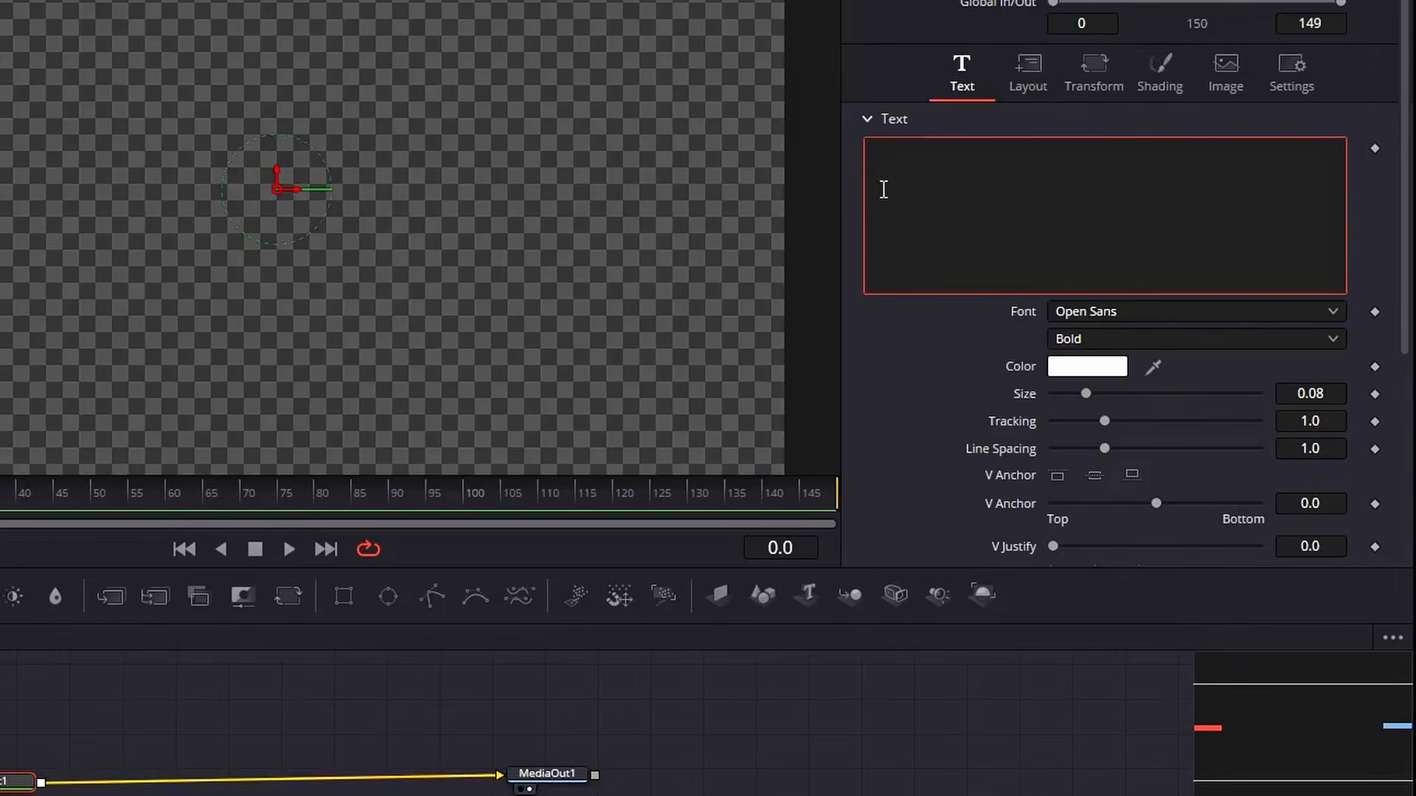
type("ANIMATION")
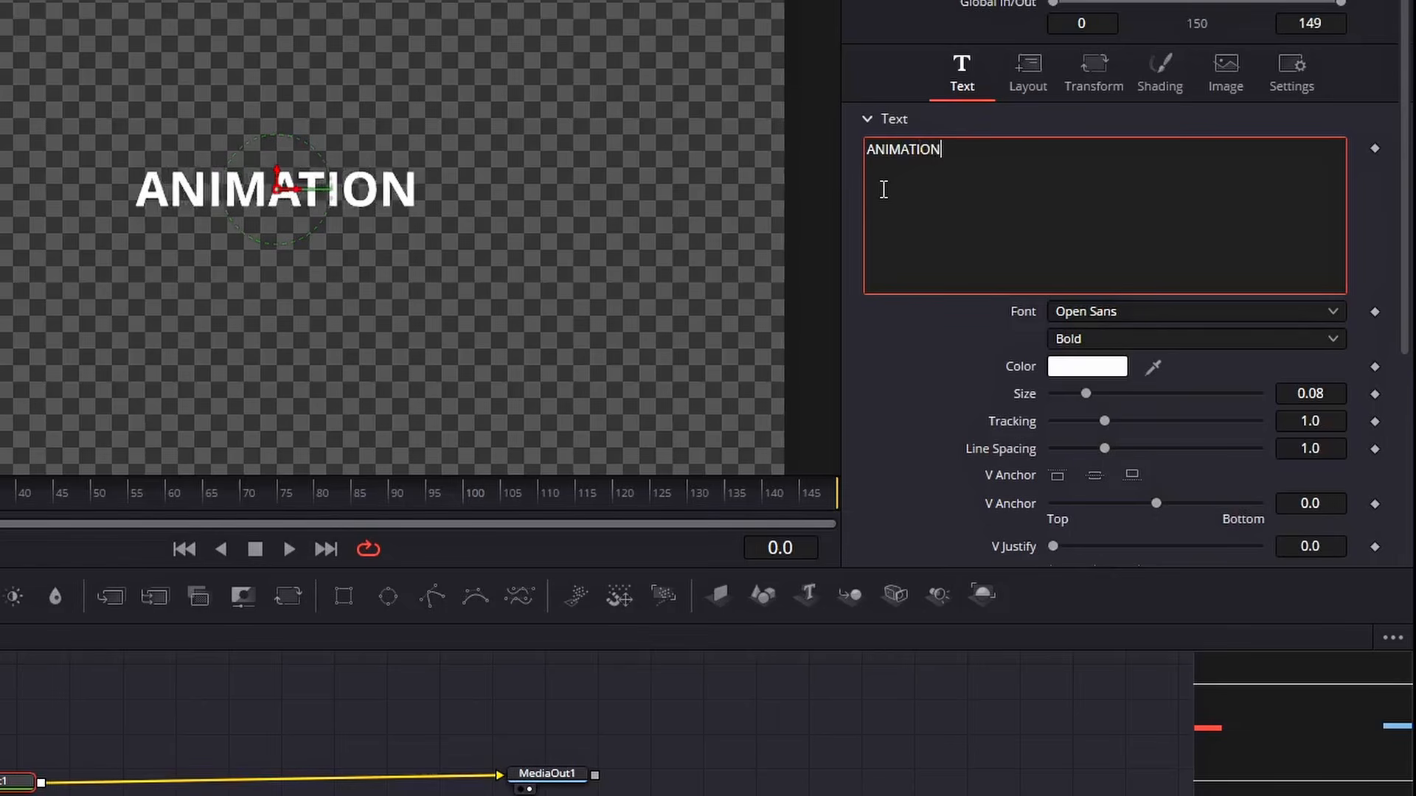
Set the font to LEMON MILK and increase the text size to about 0.2
left_click(1095, 311)
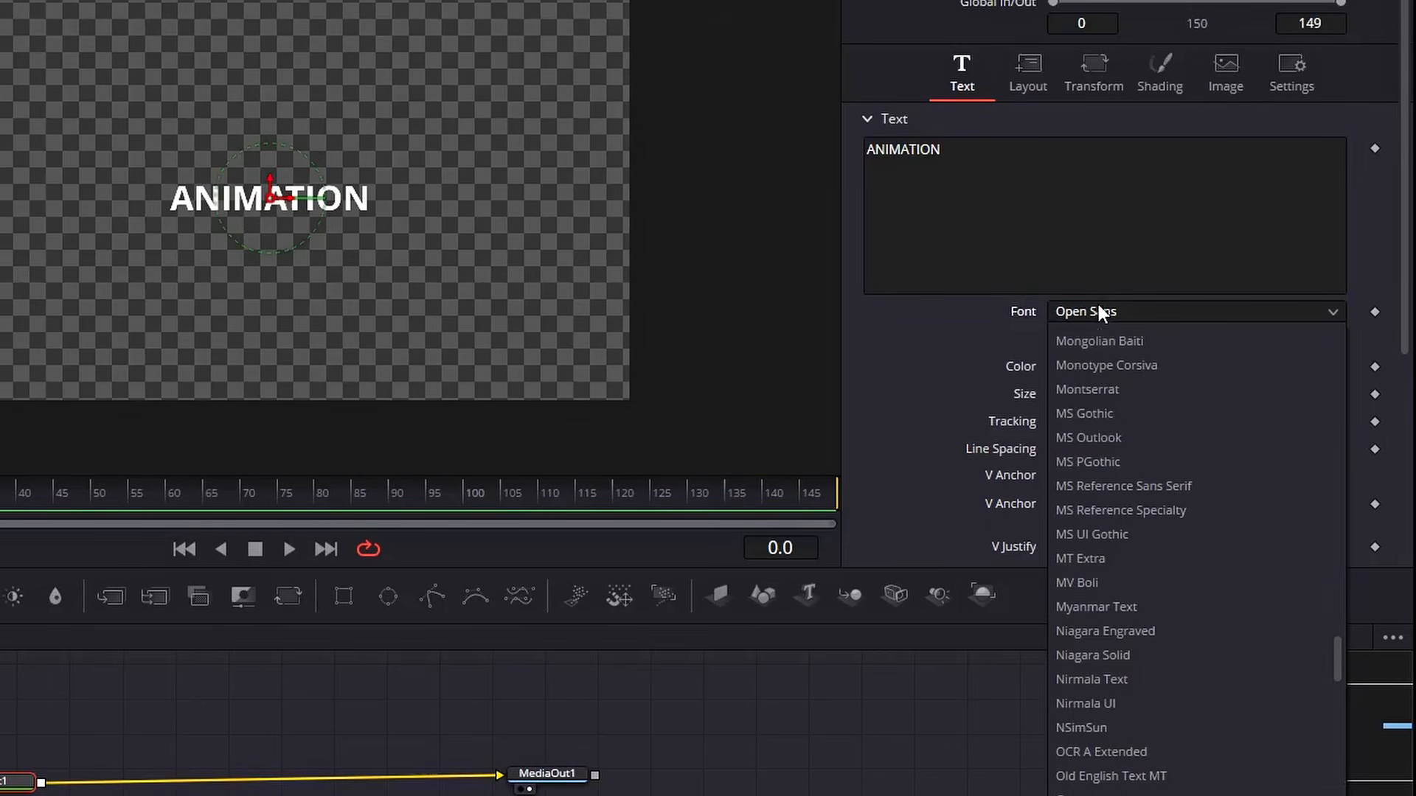
scroll(1129, 306, "up", 8)
left_click(1161, 355)
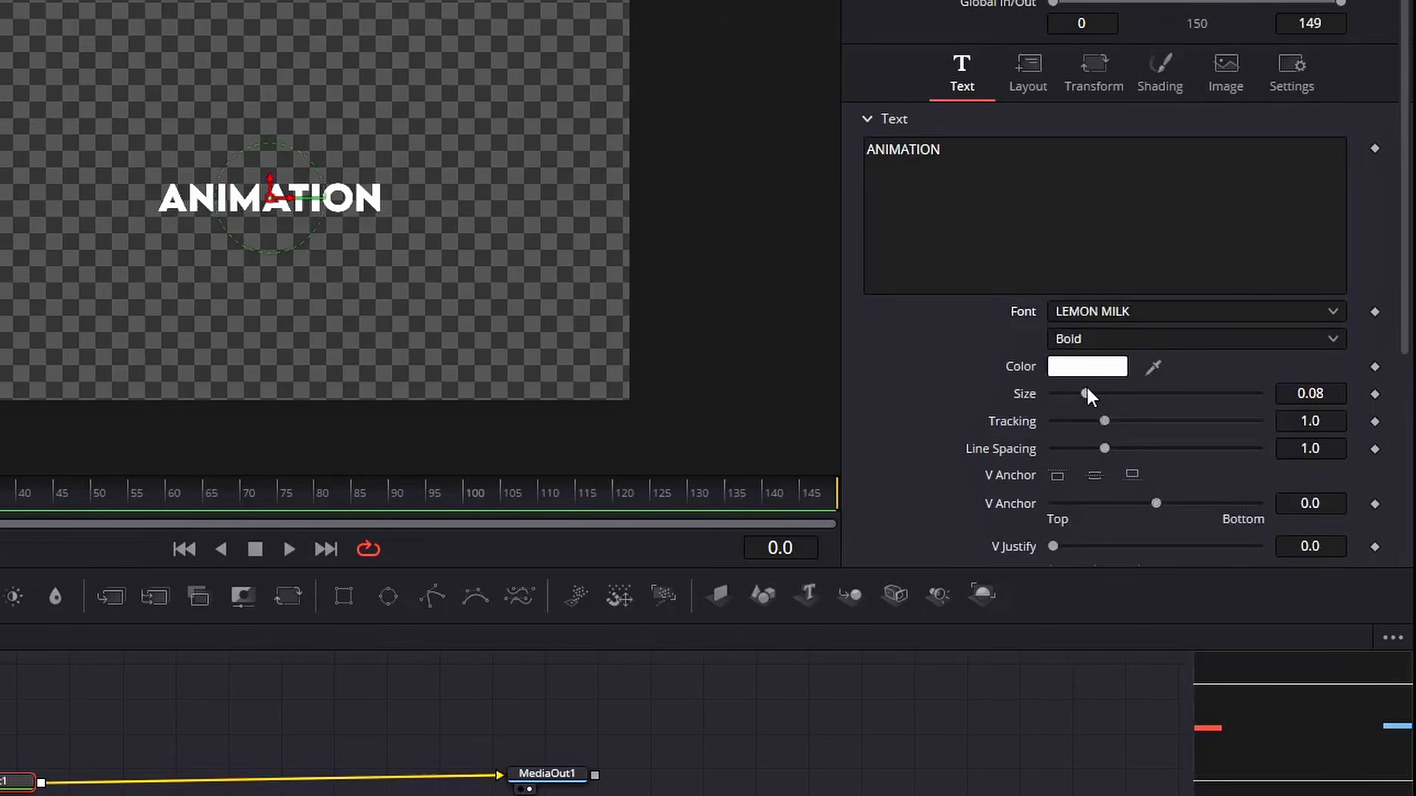
left_click_drag(1086, 393, 1111, 423)
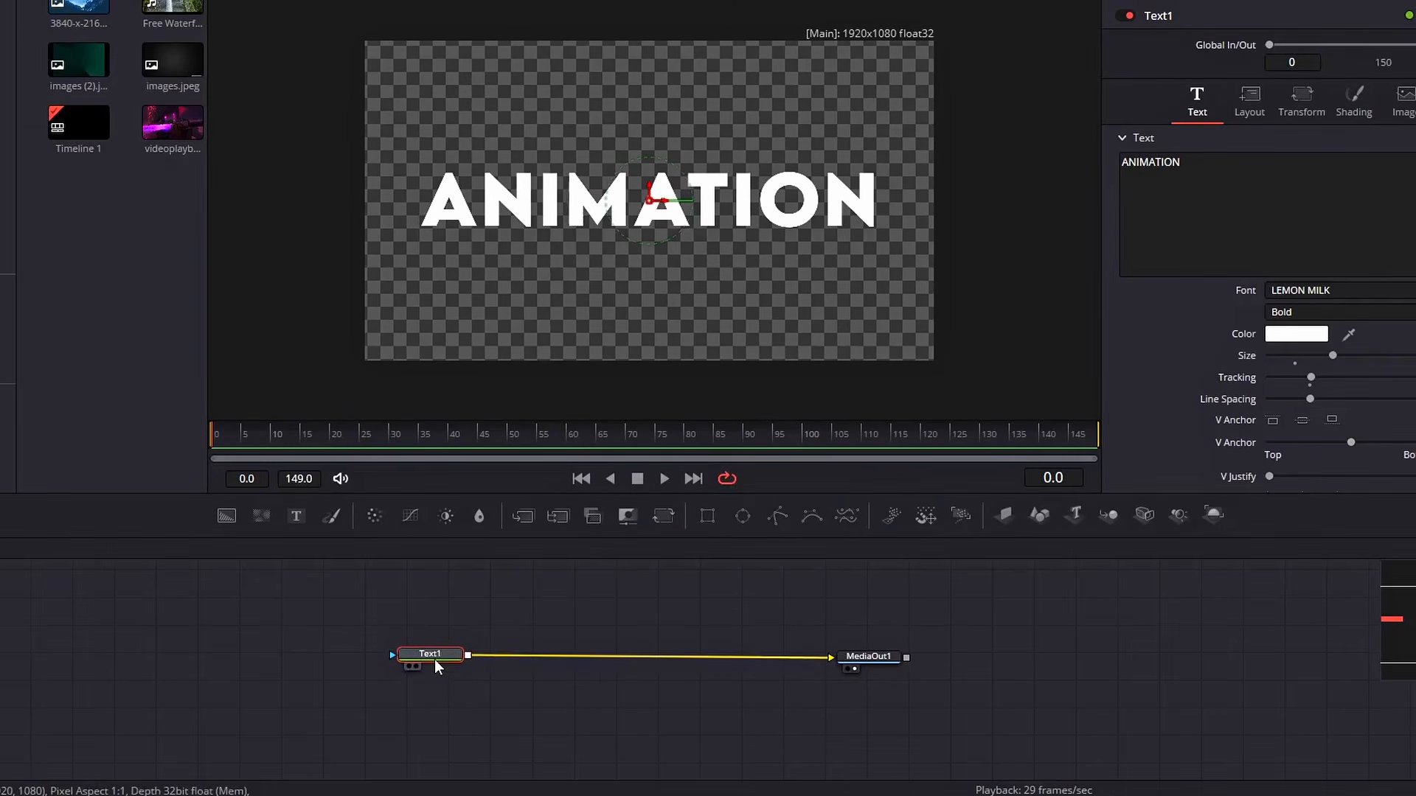
Copy and paste the Text1 node, then move the original above the new Merge node
key("ctrl+c")
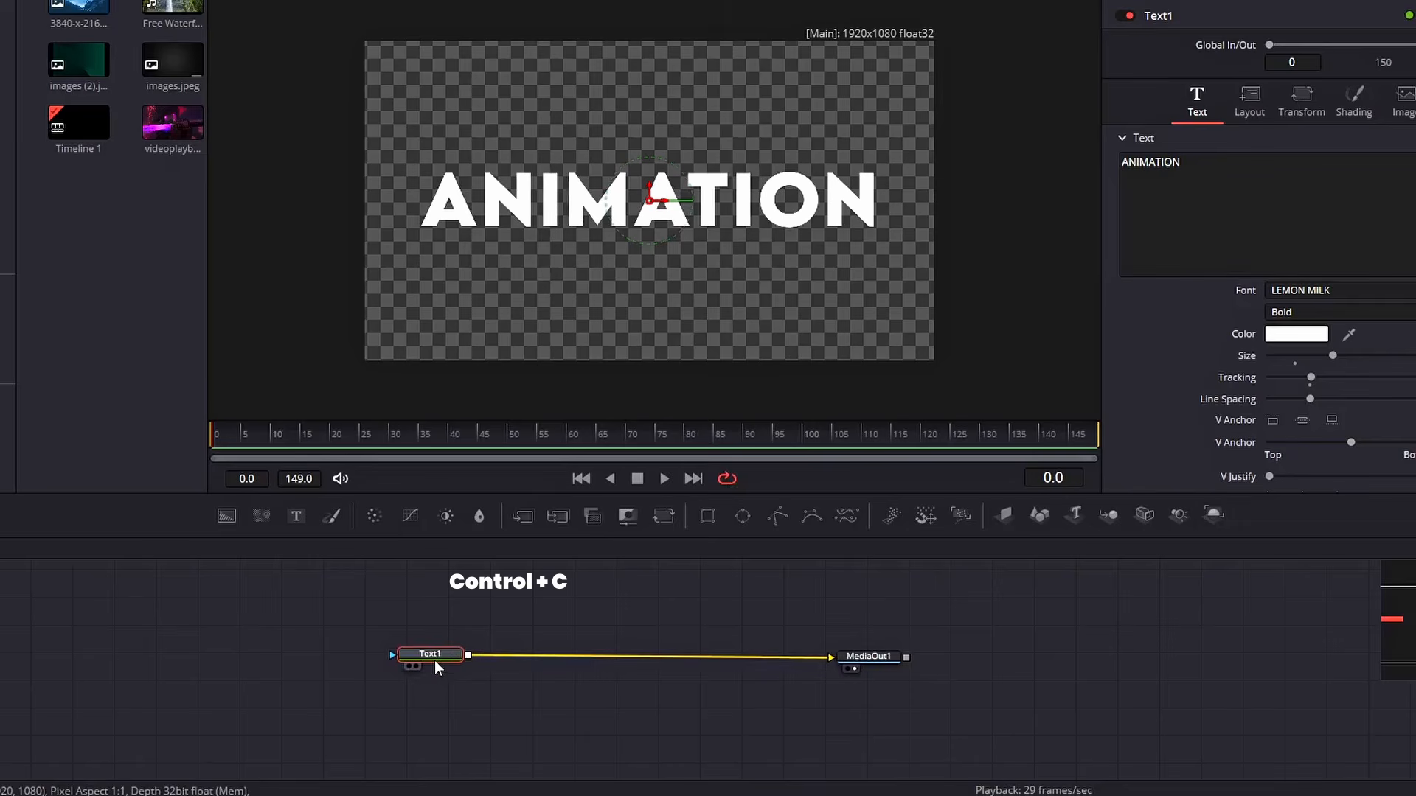
key("ctrl+v")
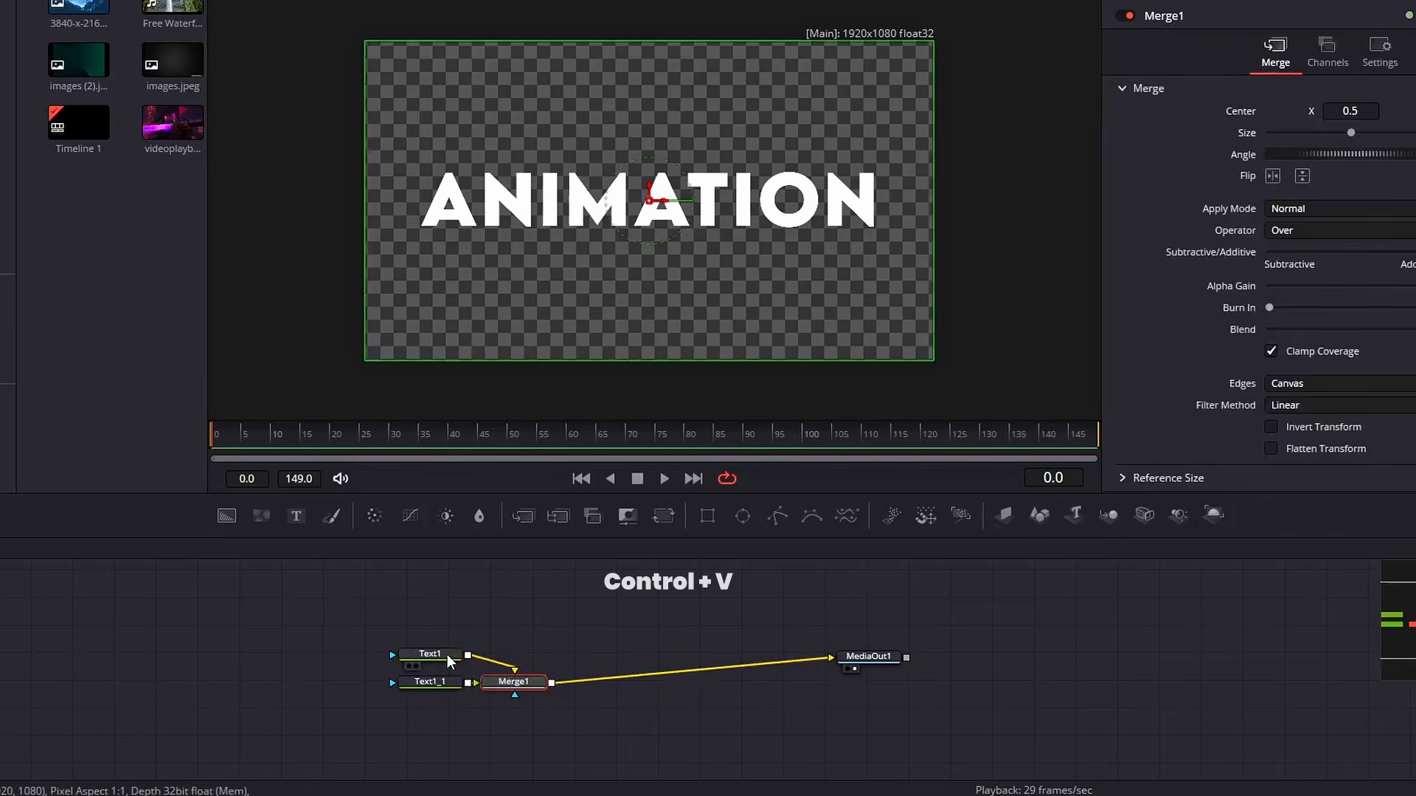
left_click_drag(447, 653, 534, 622)
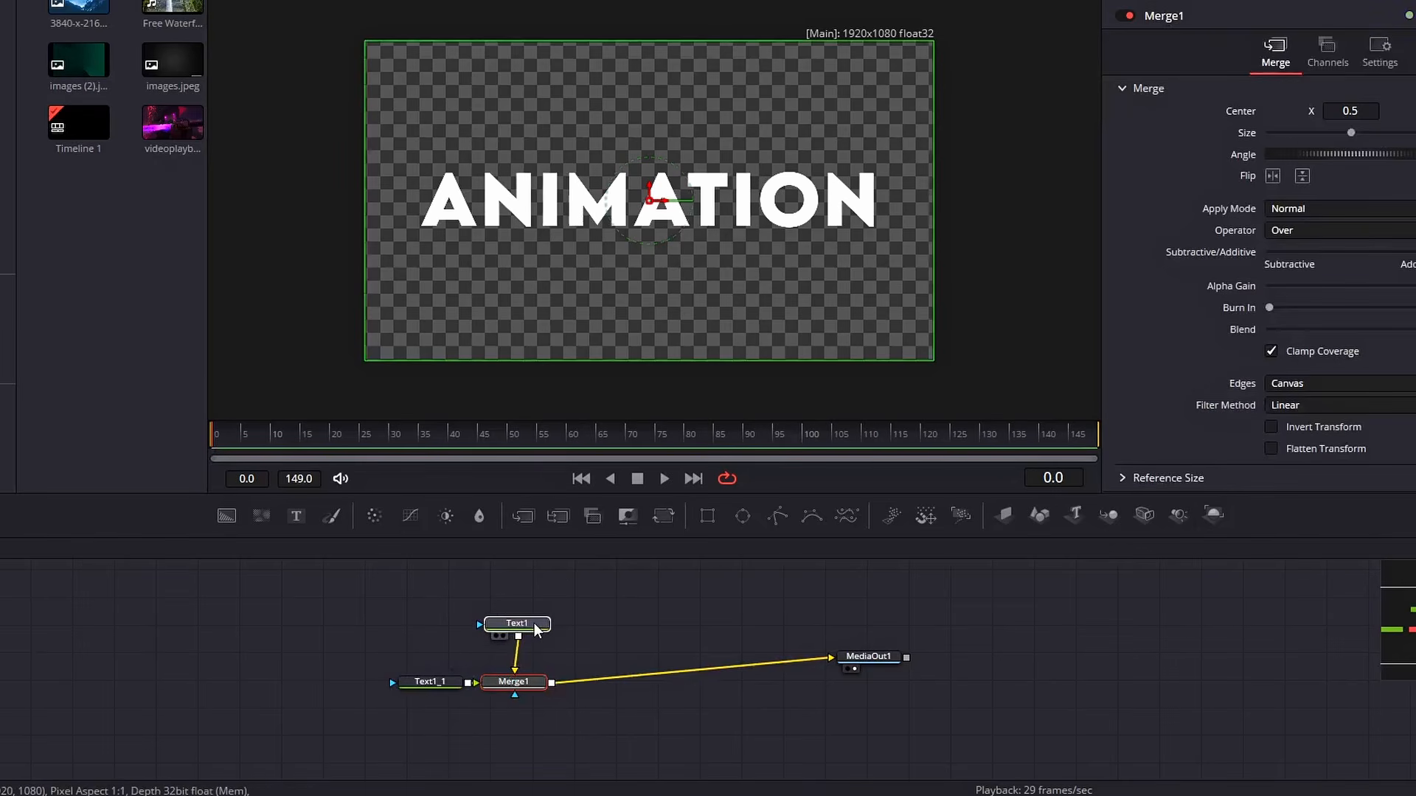
Replace the duplicate text node's text with N
left_click(445, 679)
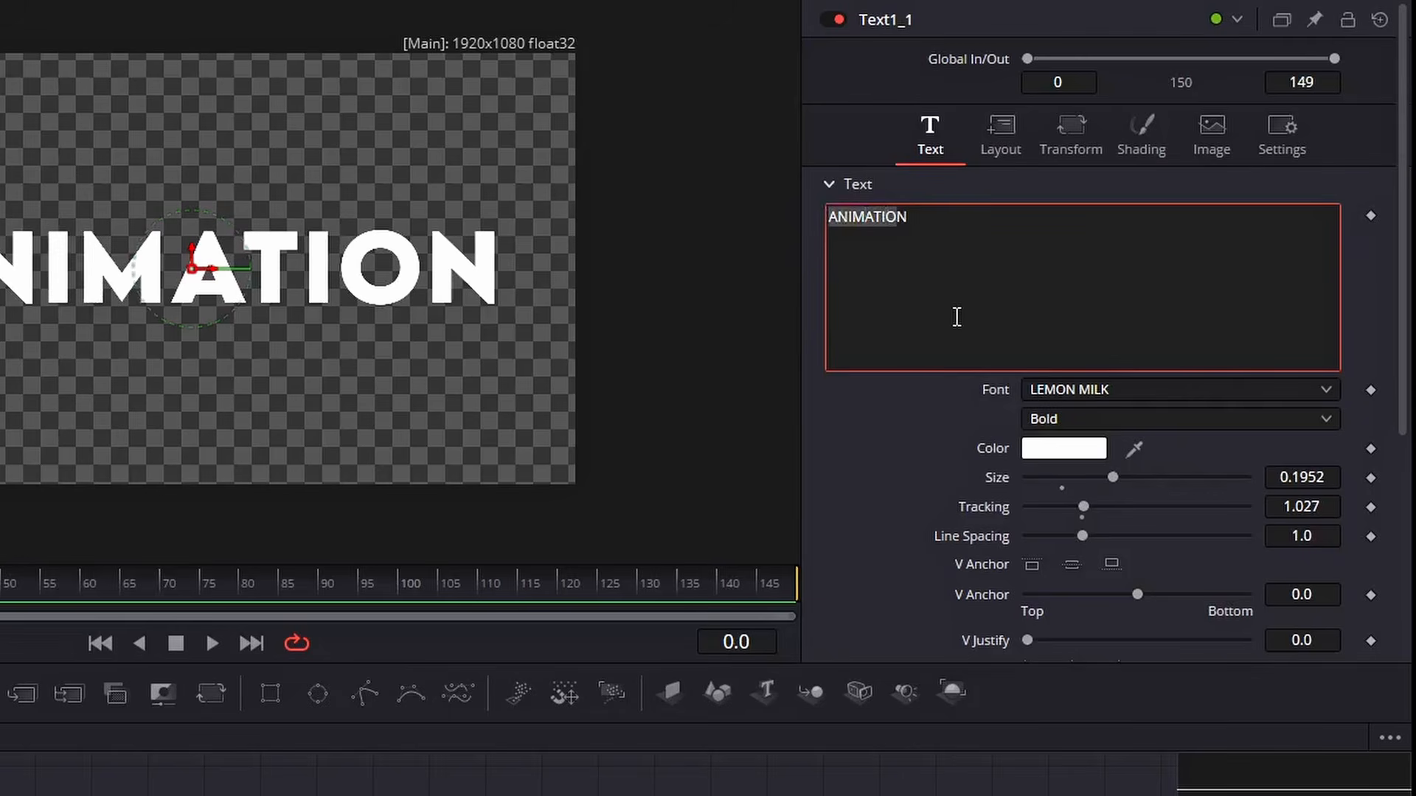
type("N")
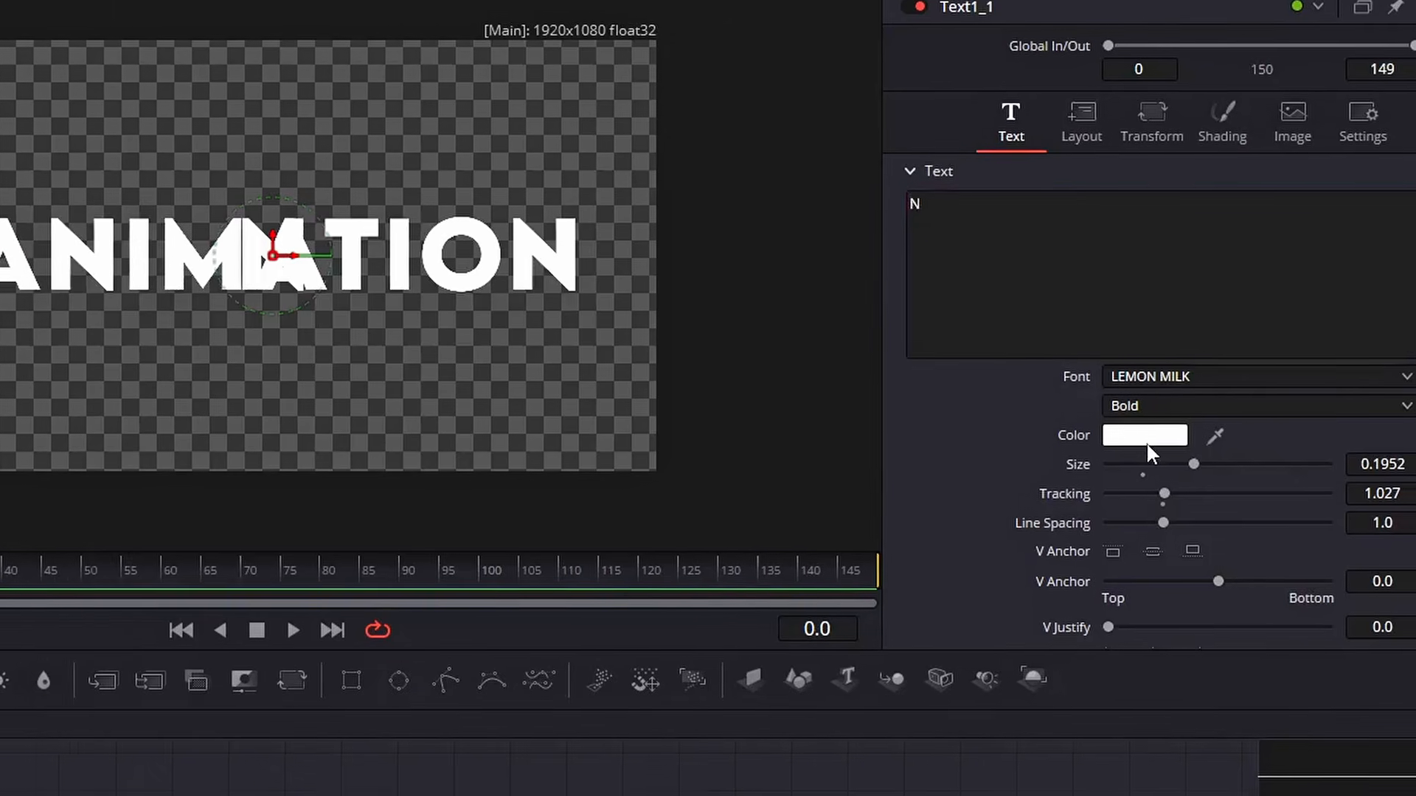
Set the N text color to #FF9300
left_click(1063, 447)
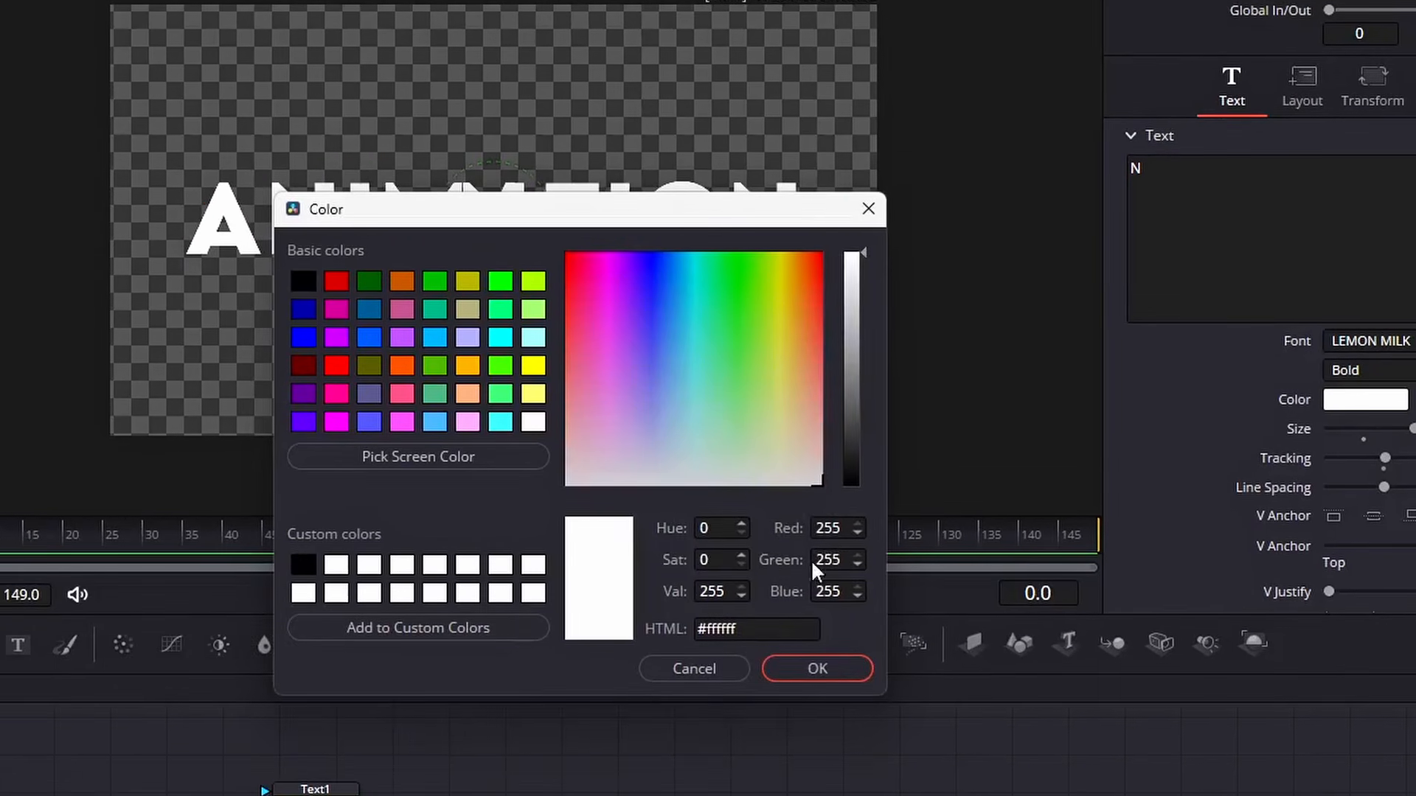
mouse_move(815, 255)
left_mouse_down()
mouse_move(825, 245)
mouse_move(801, 253)
left_mouse_up()
double_click(769, 624)
type("F")
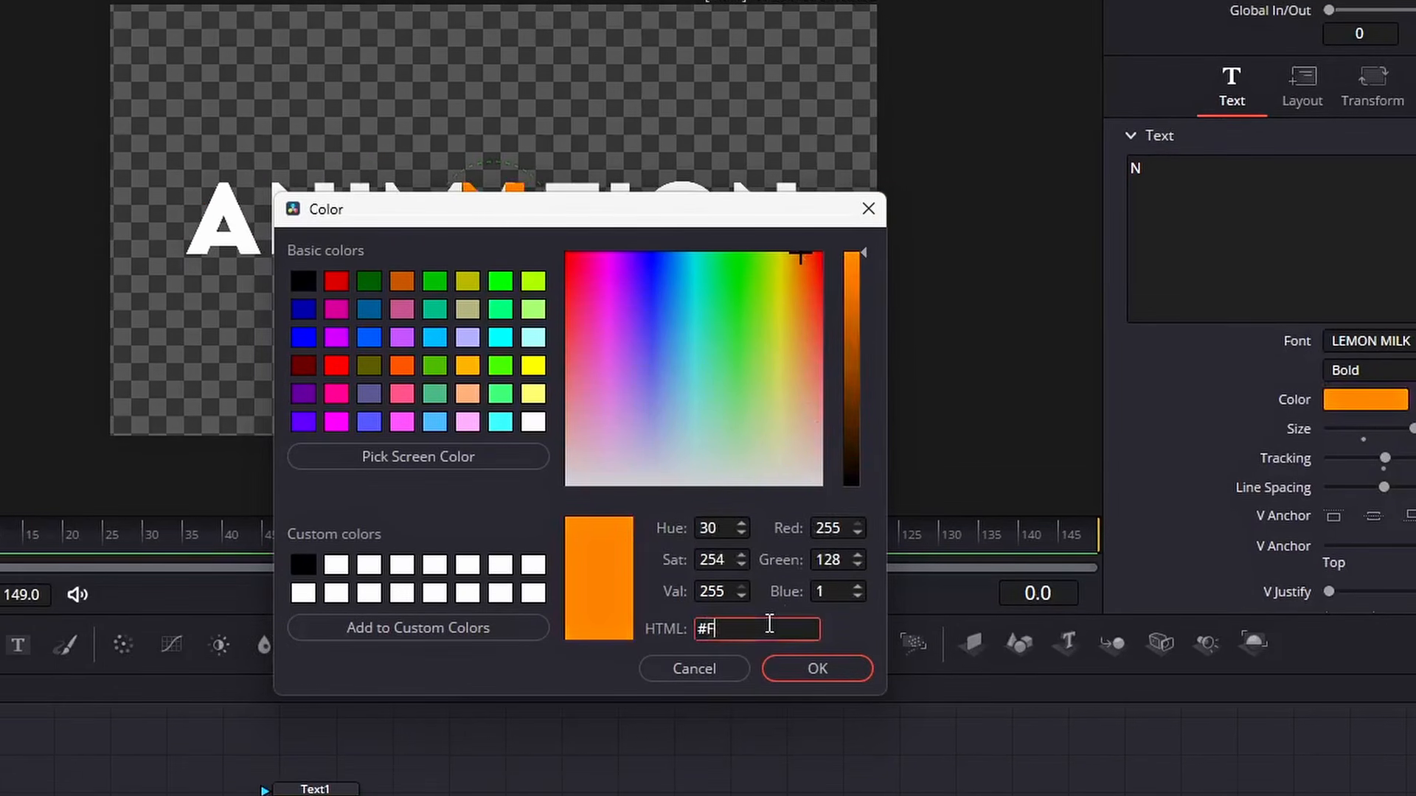
type("F9300")
key("Return")
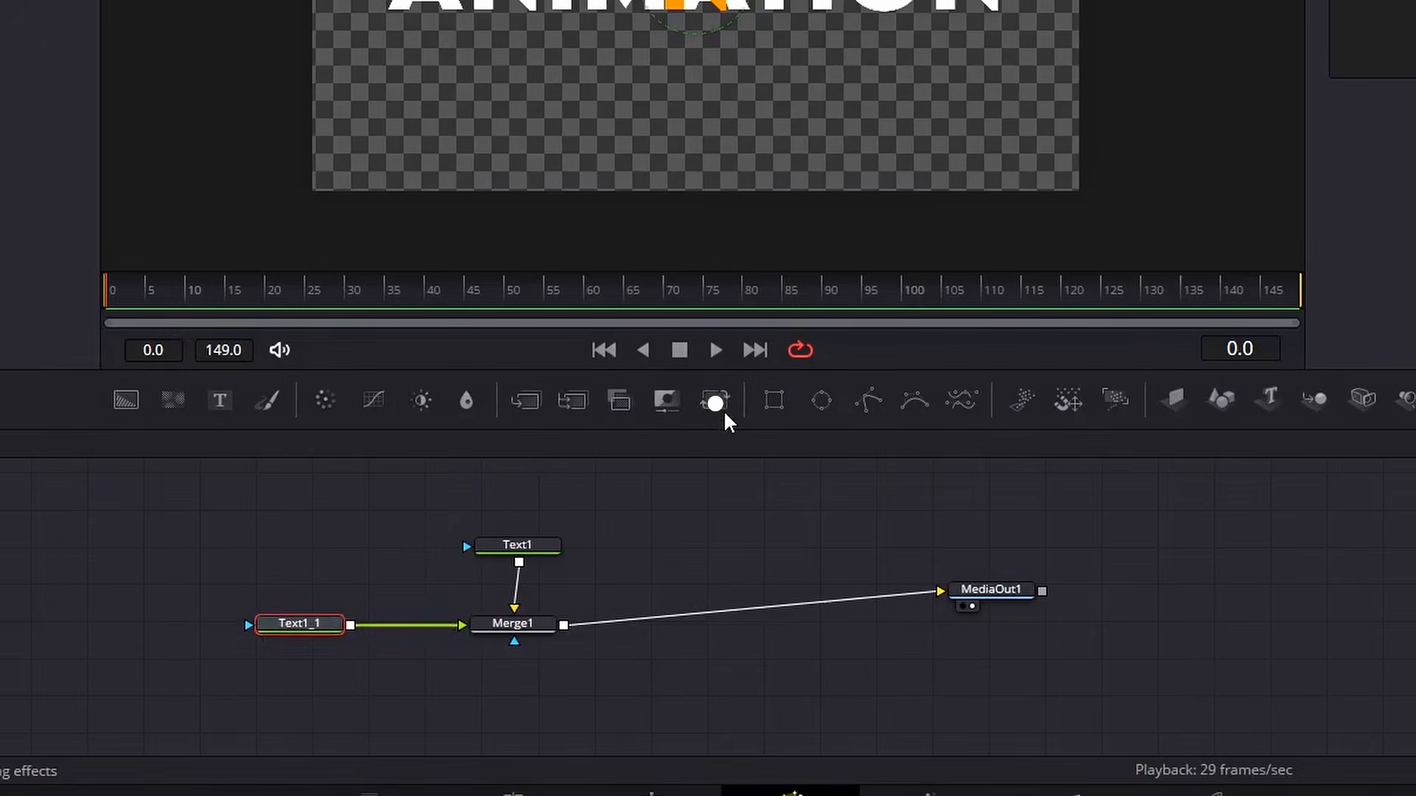
Insert a Transform node after the N text node and keyframe its Size at frame 0
left_click(722, 411)
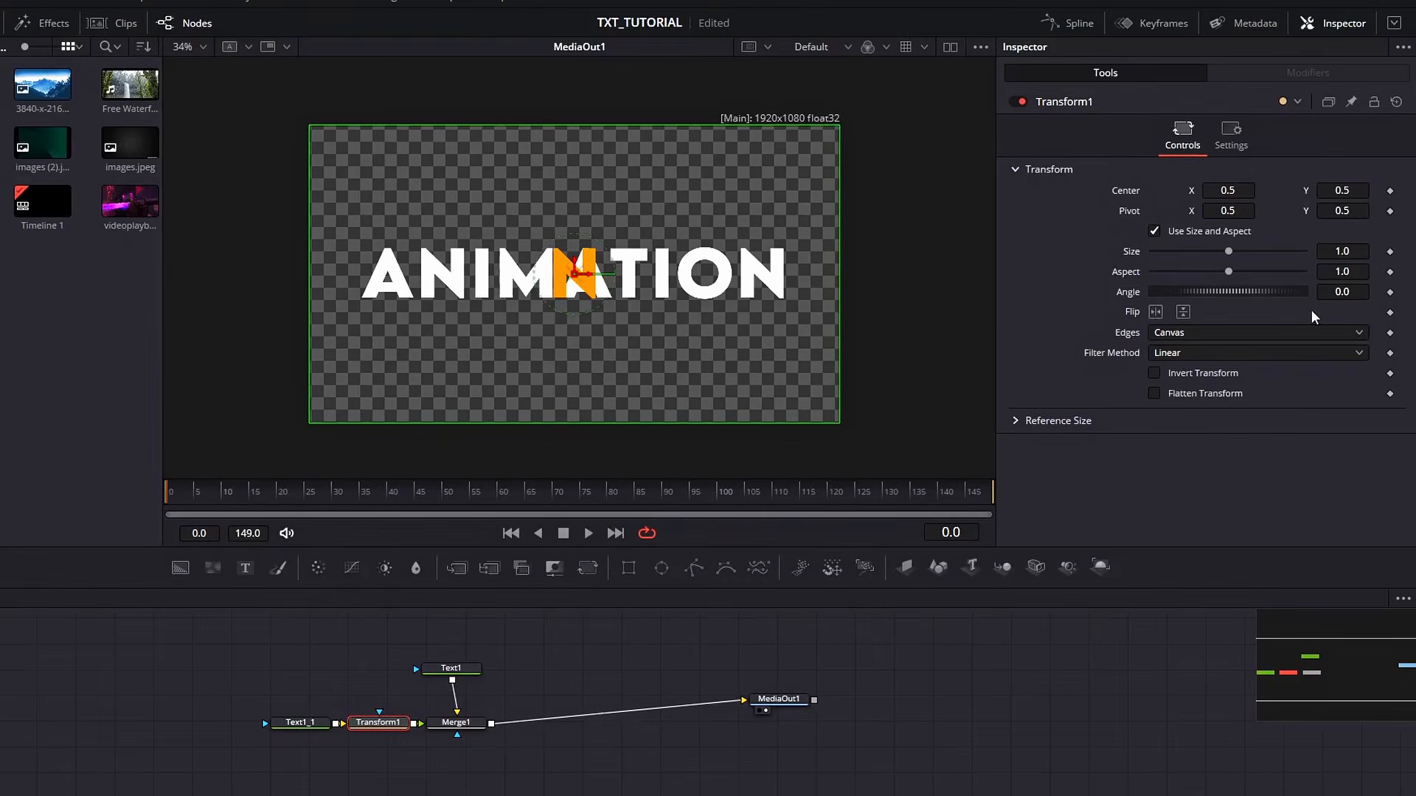
left_click(1390, 252)
At frame 20, set the Transform Size to about 5.9
left_click(335, 497)
left_click_drag(1230, 251, 1364, 254)
left_click(1353, 252)
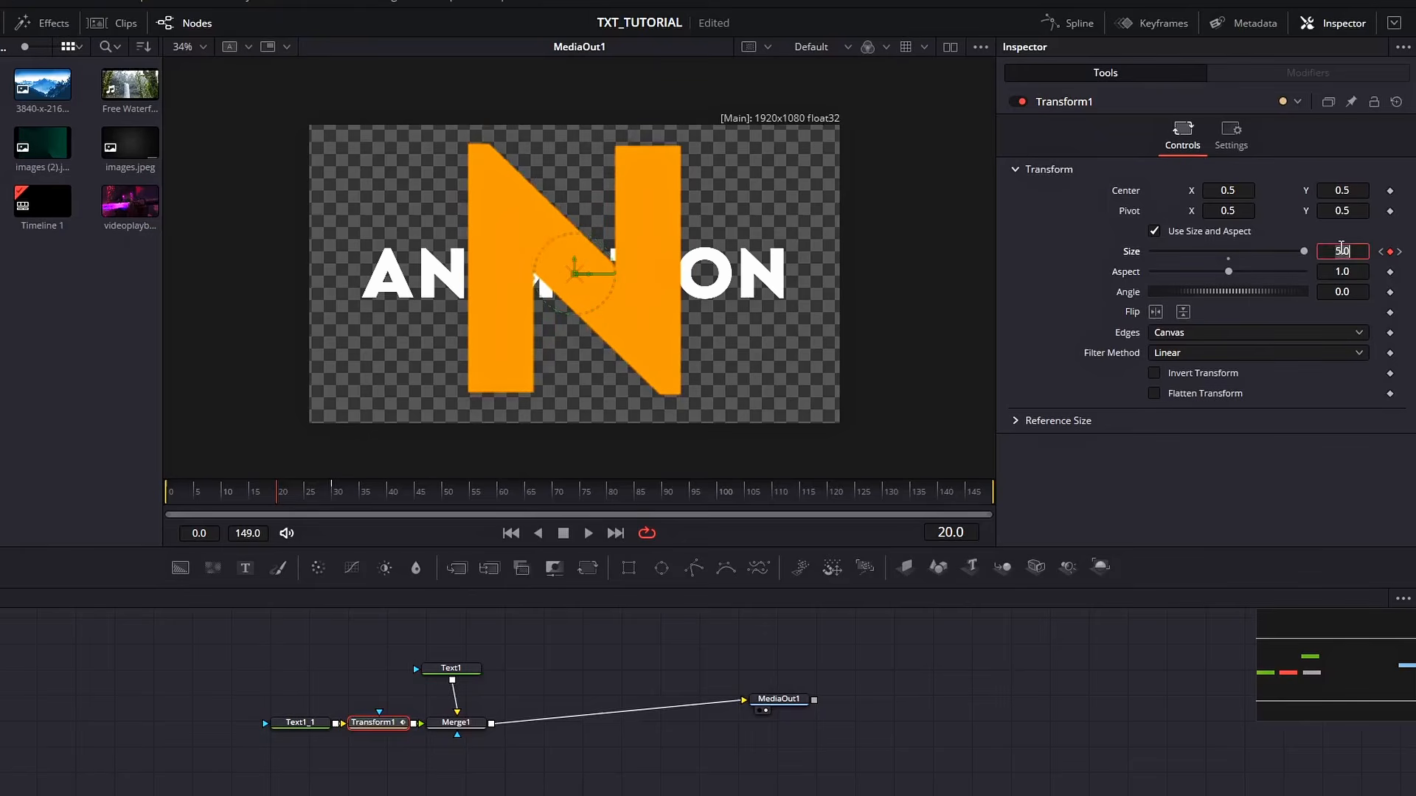
type("7.0")
key("Return")
type("6")
key("Return")
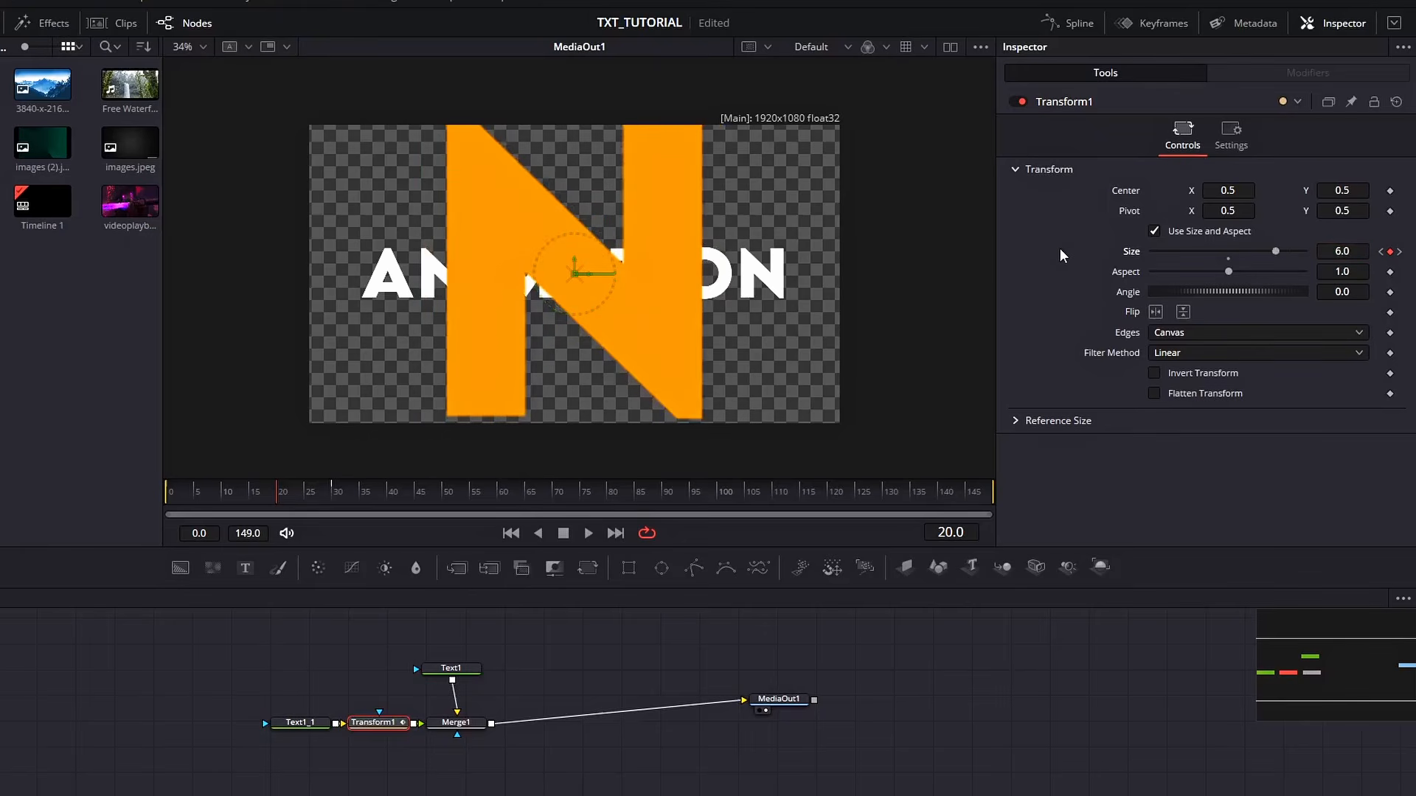
left_click_drag(1274, 250, 1273, 250)
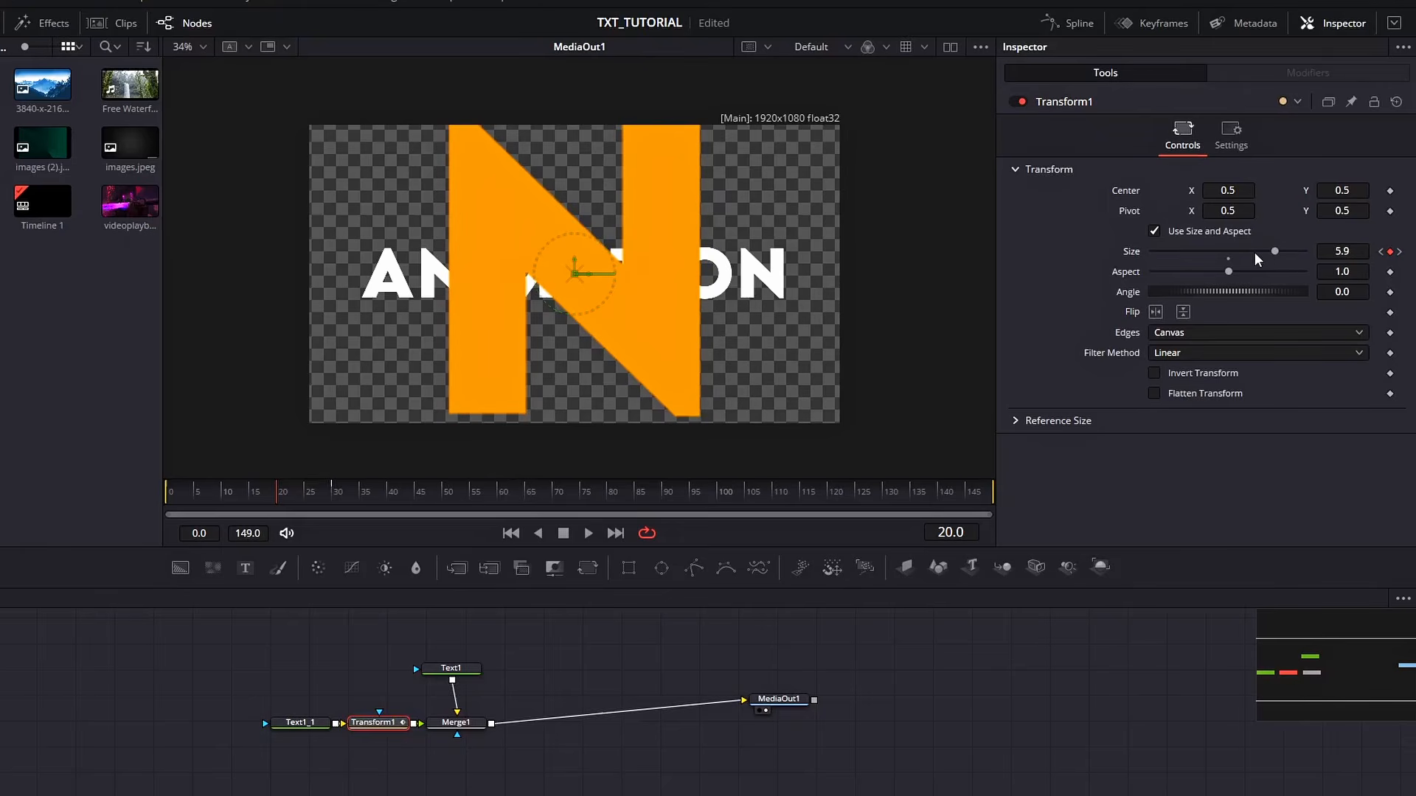
Set the Center to 0.502, 0.484 and add a Center keyframe
left_click_drag(1241, 189, 1242, 190)
left_click_drag(1335, 190, 1322, 190)
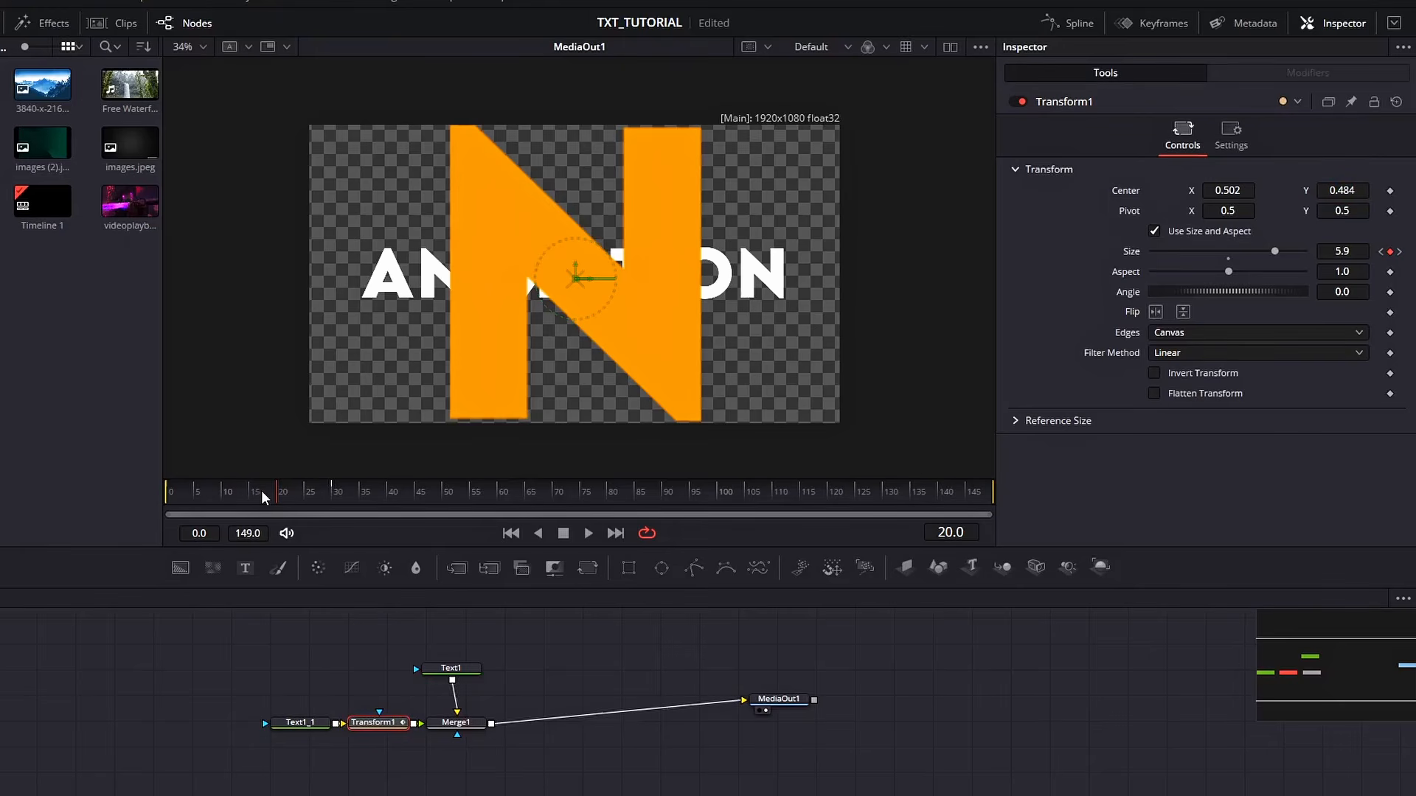
left_click(1390, 190)
At frame 30, move the Center X to 0.854
left_click(333, 493)
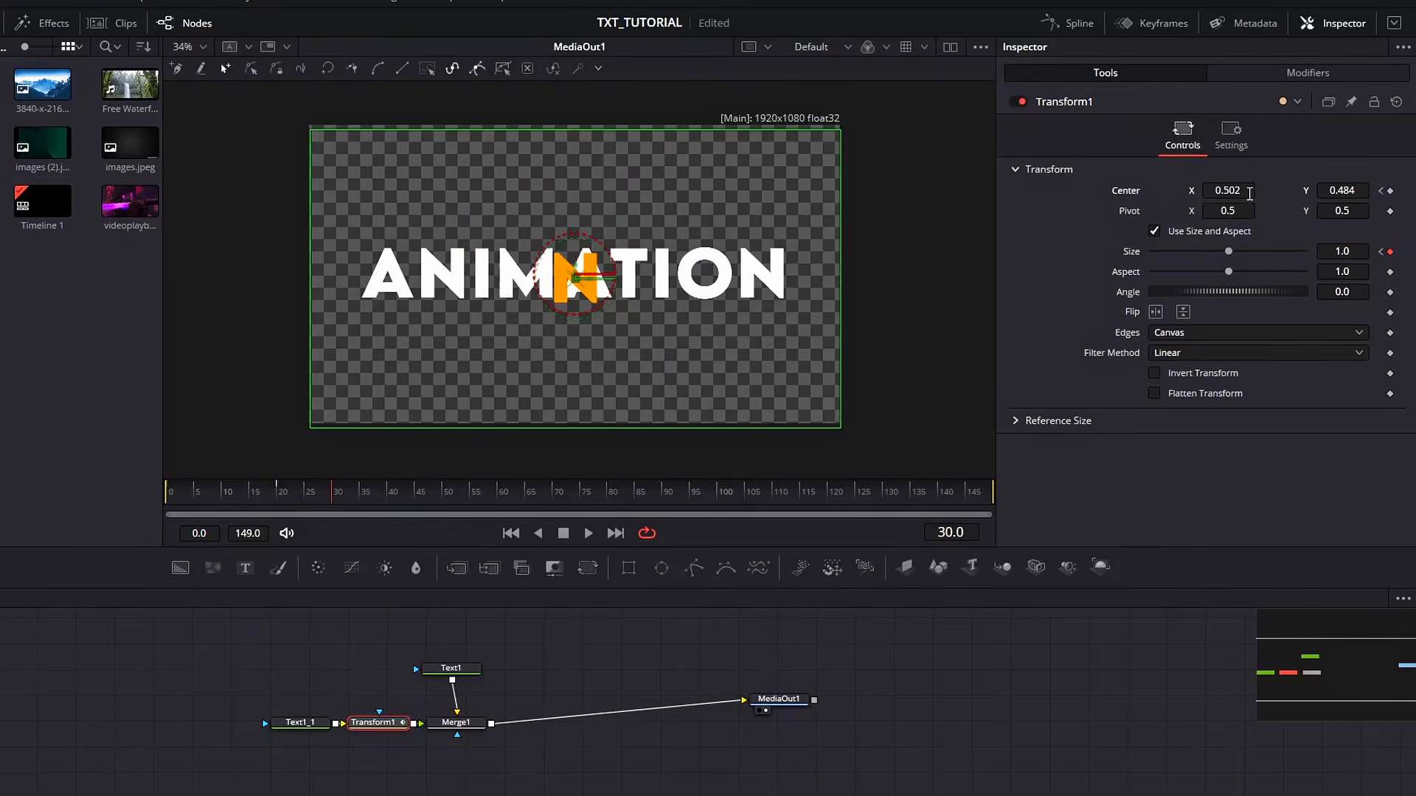
left_click_drag(1227, 192, 1329, 193)
At frame 0, keyframe the Angle and set it to 180
left_click(176, 502)
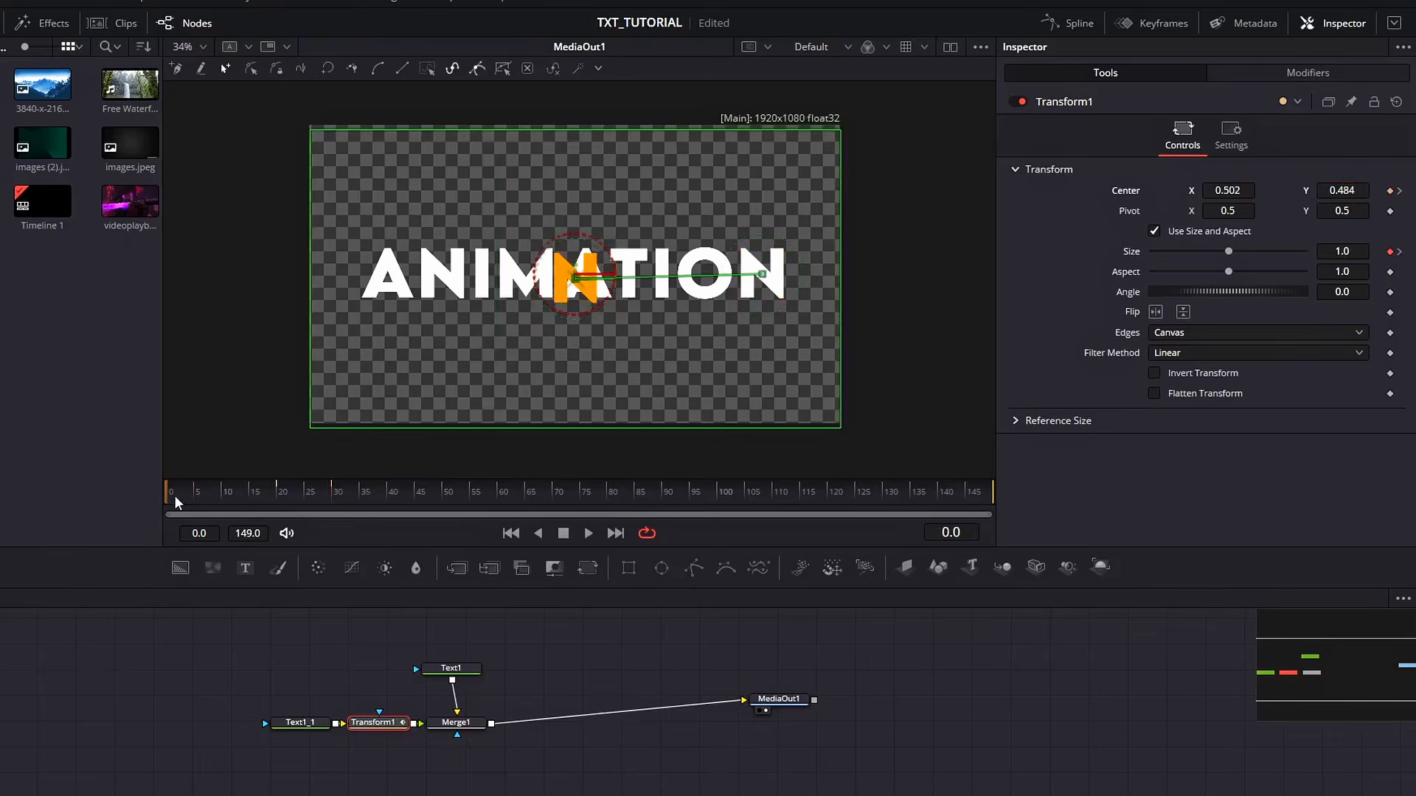
left_click(1391, 293)
left_click(330, 494)
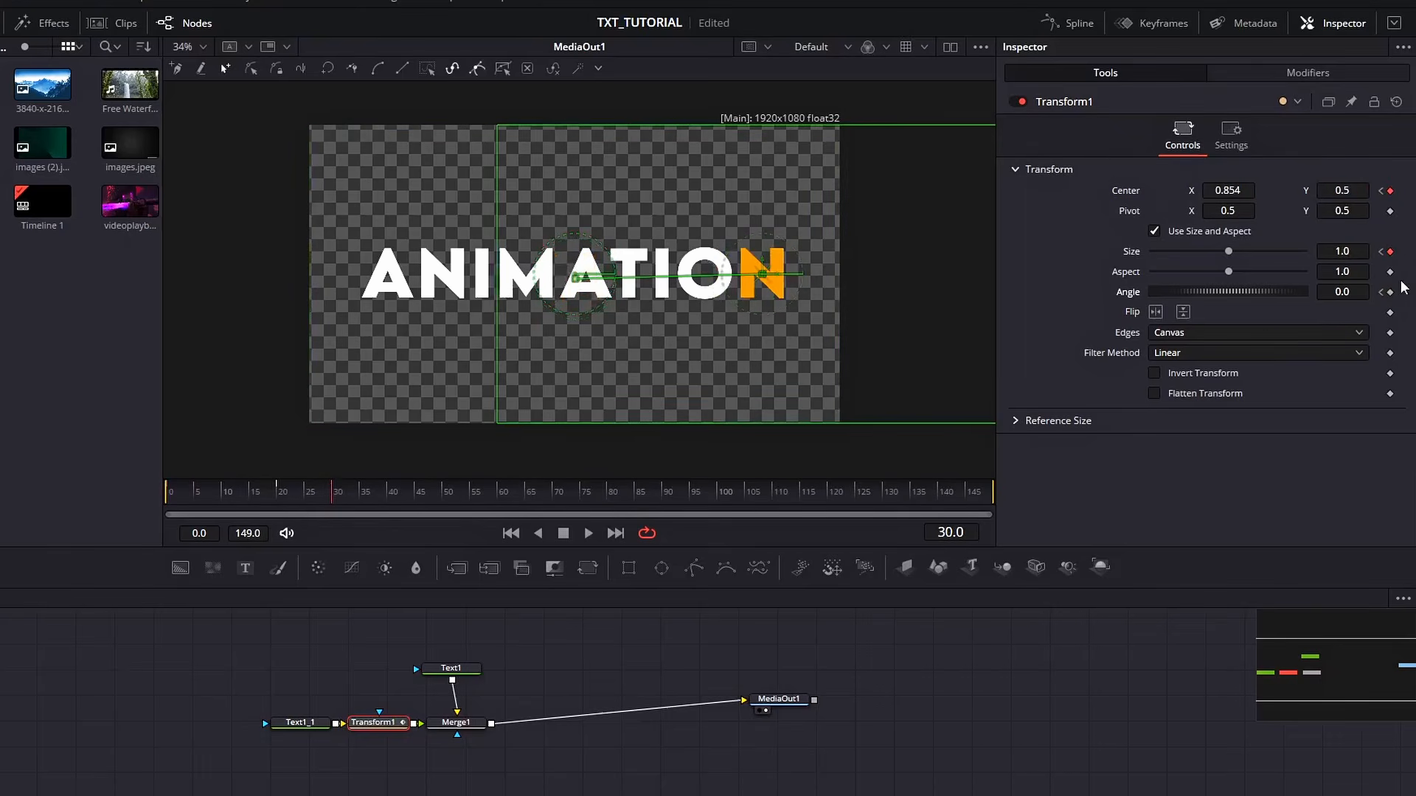
left_click(175, 497)
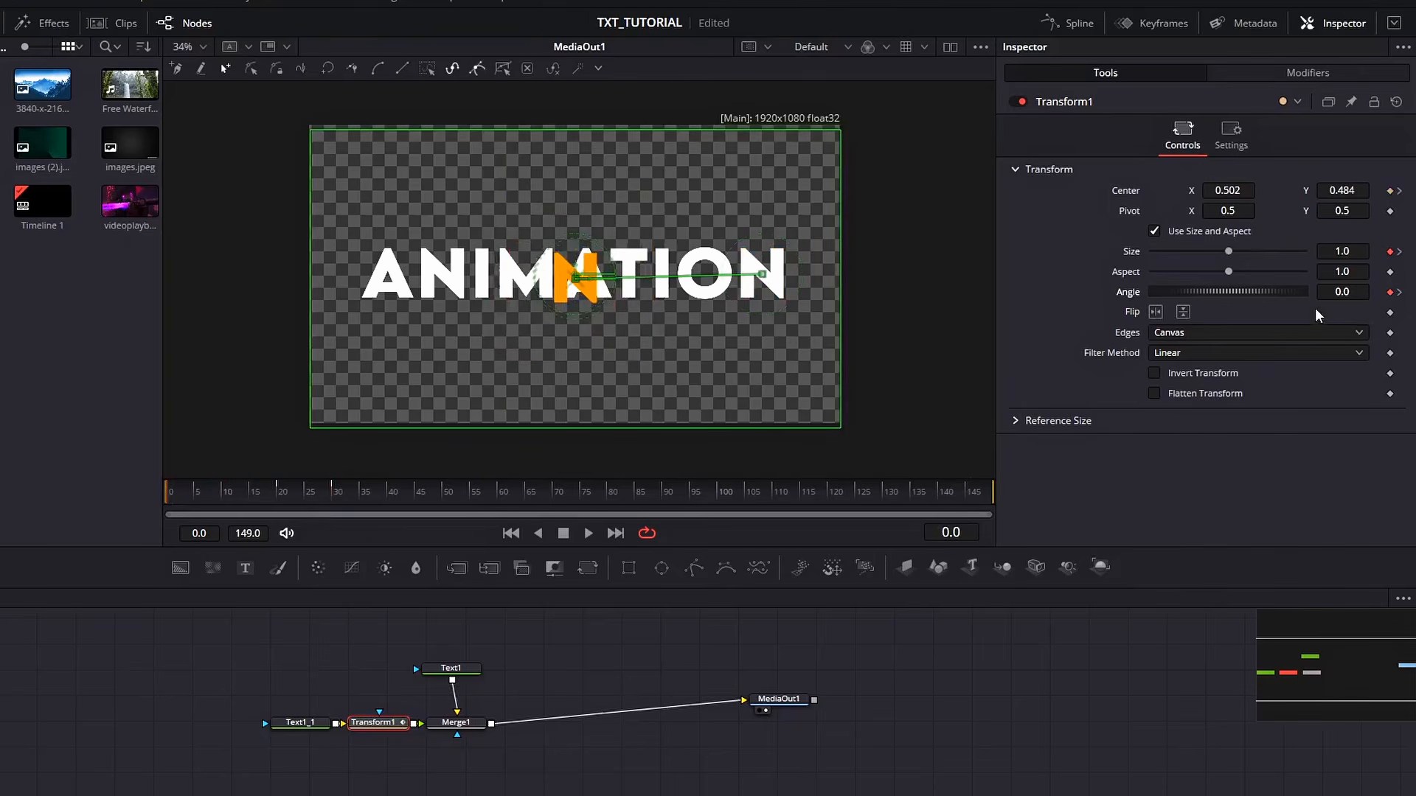
left_click(1339, 293)
key("Return")
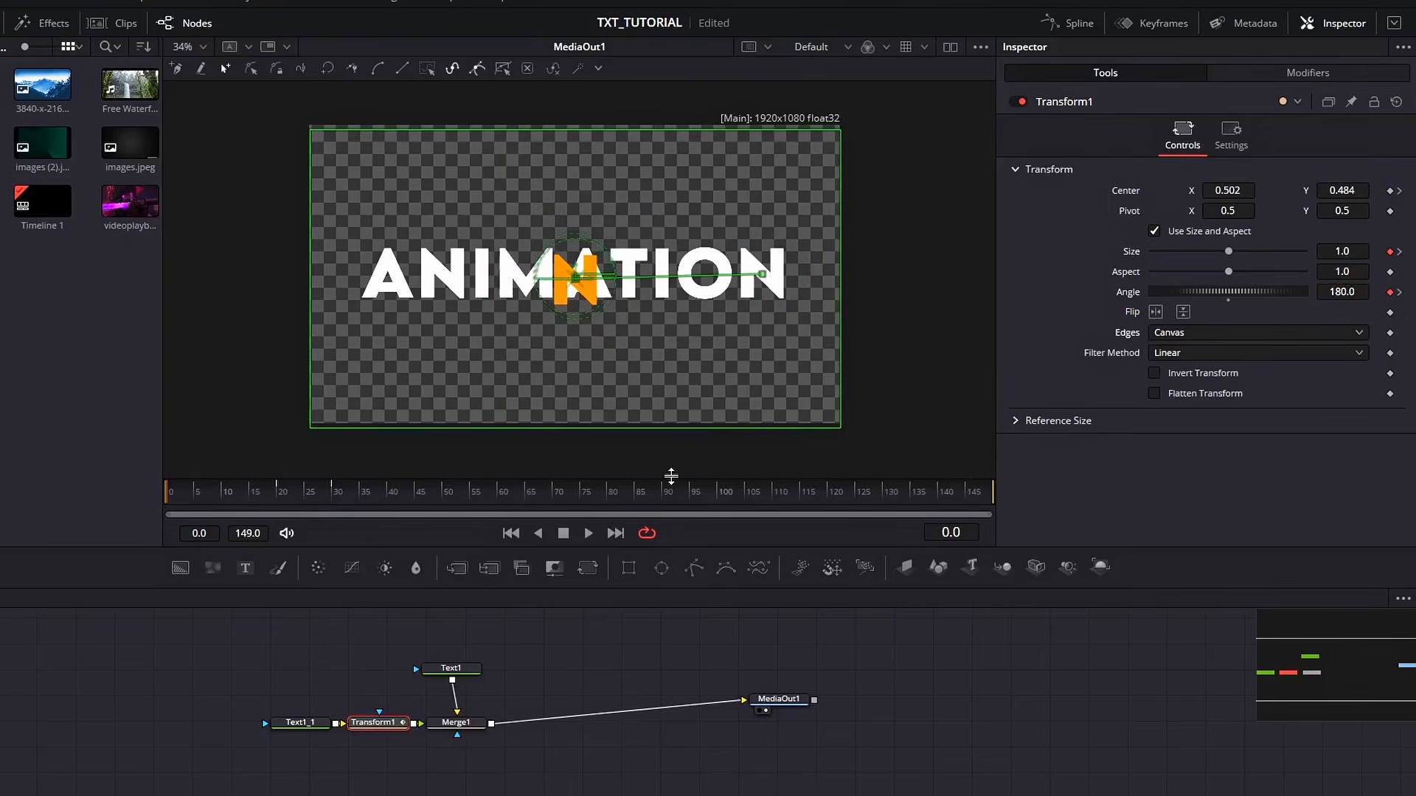
At frame 20, set the Angle to 90
left_click(277, 493)
left_click(1333, 291)
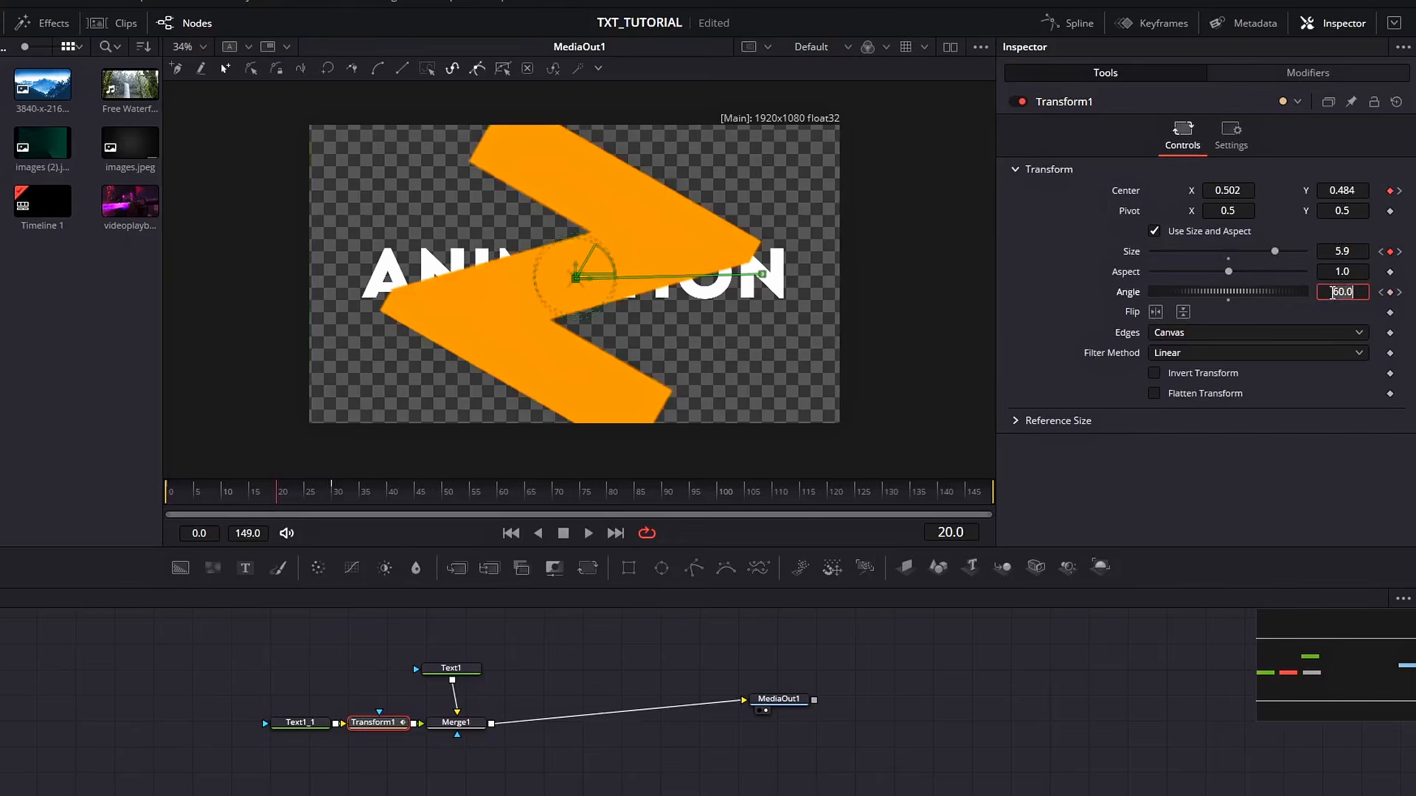
type("90")
key("Return")
At frame 0, set the Center Y to 0.507
left_click_drag(185, 486, 152, 486)
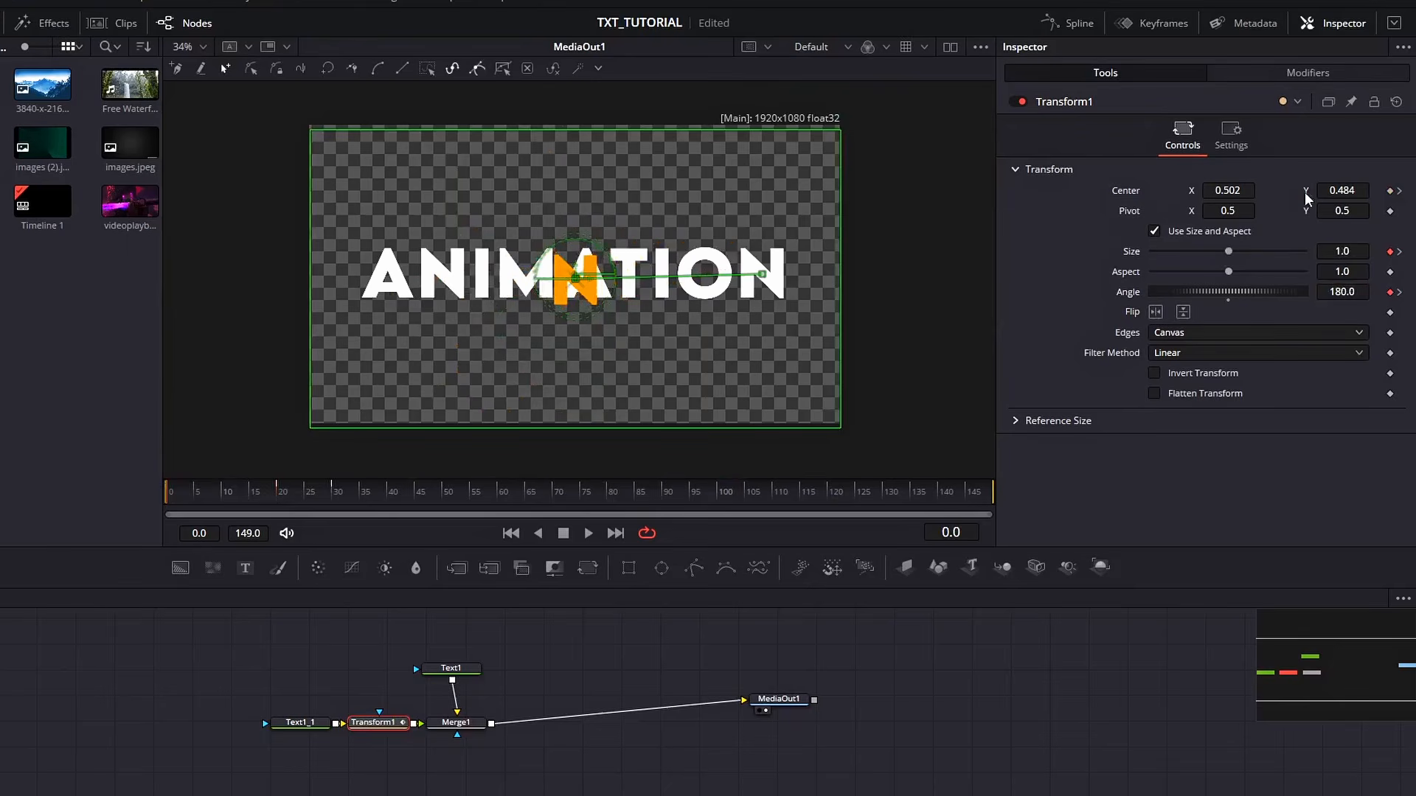
left_click_drag(1343, 189, 1360, 189)
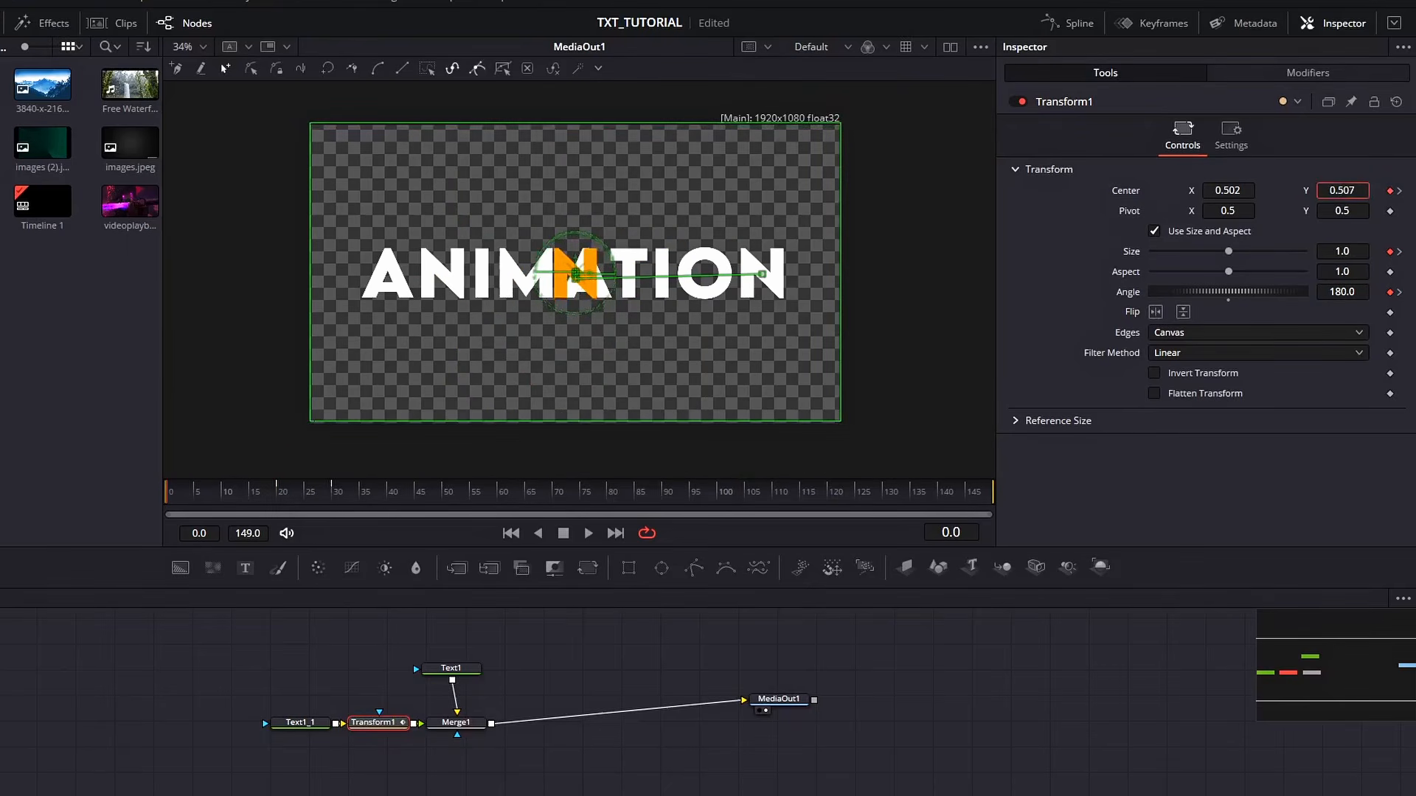
Play back the animation and stop it
key("space")
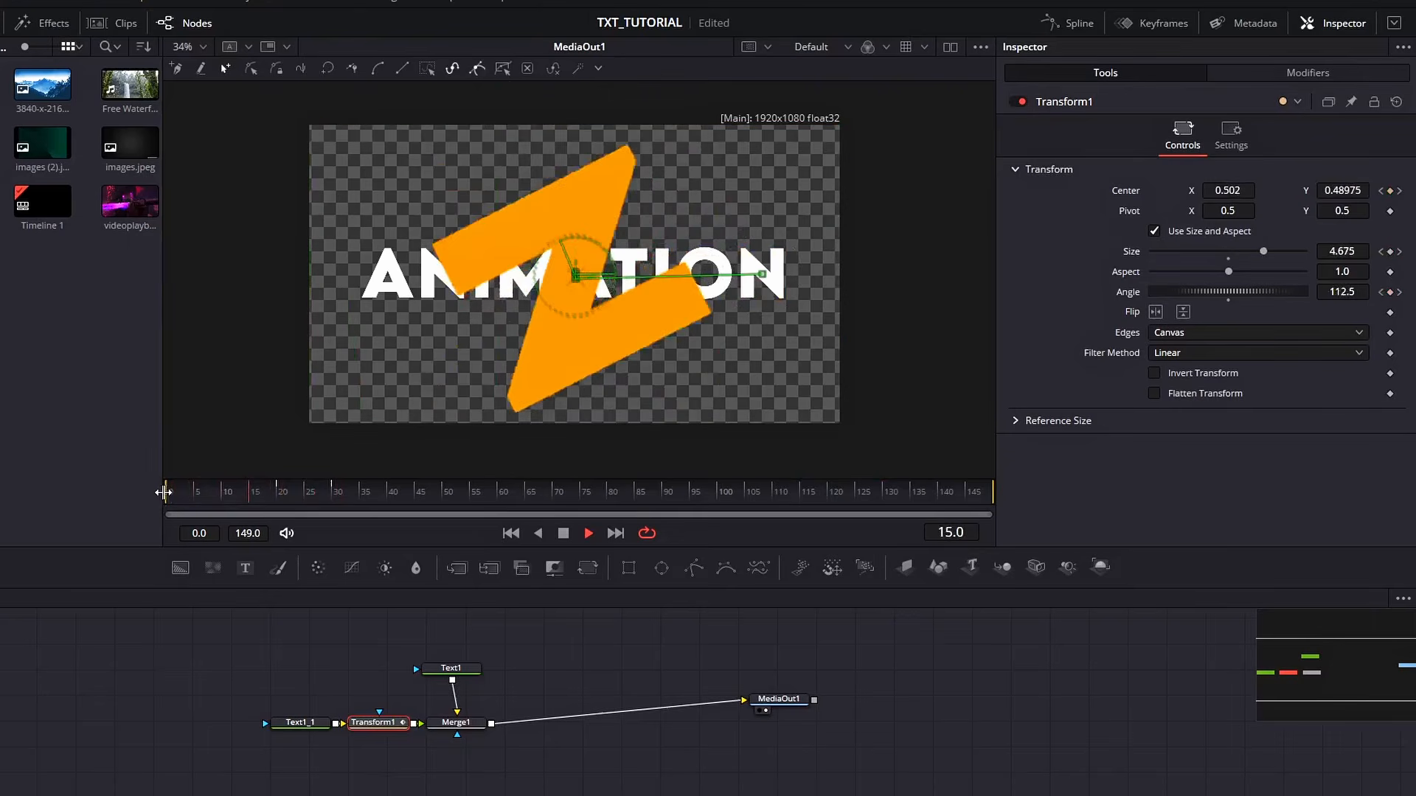
left_click(215, 500)
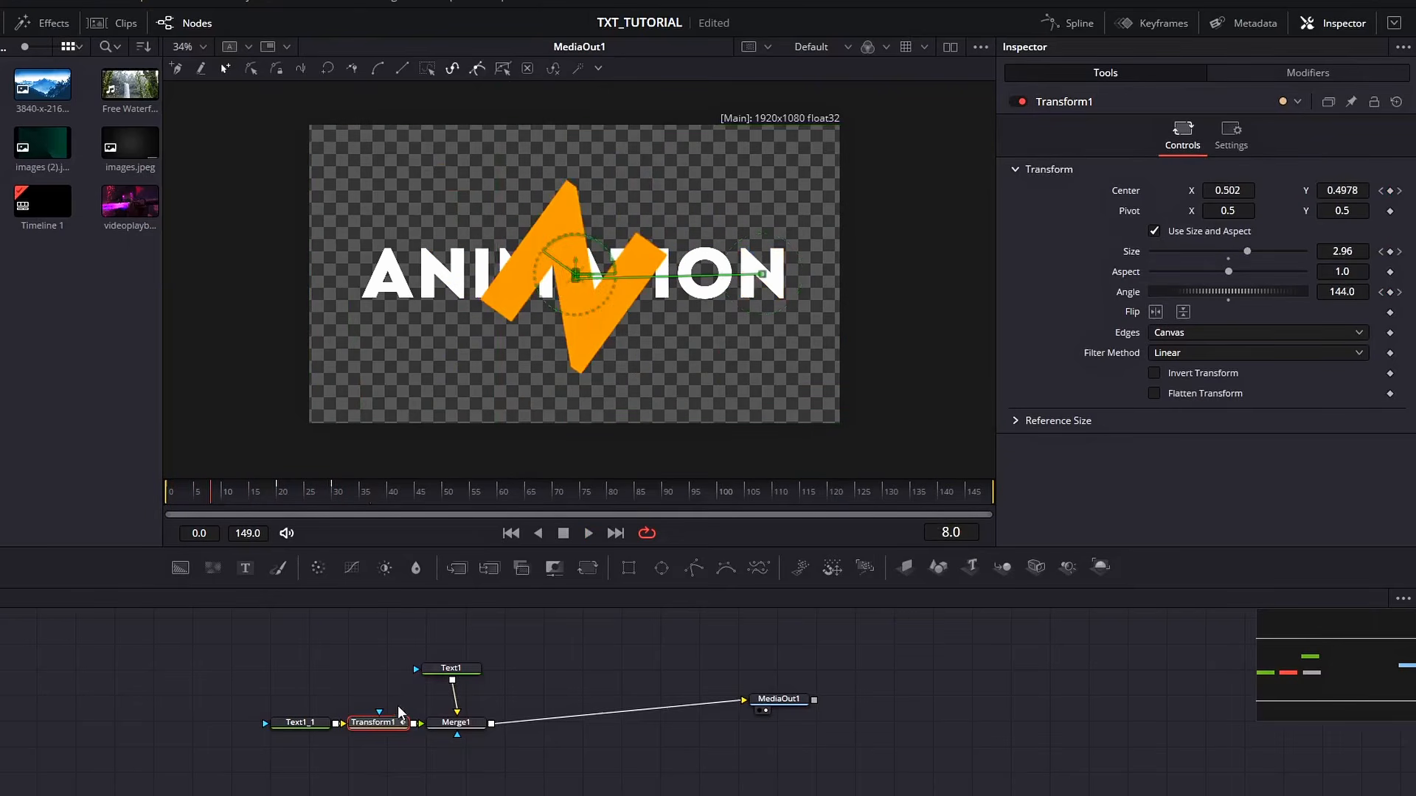
Open the Spline editor, enable the Transform1 curves and fit them to the view
left_click(1069, 24)
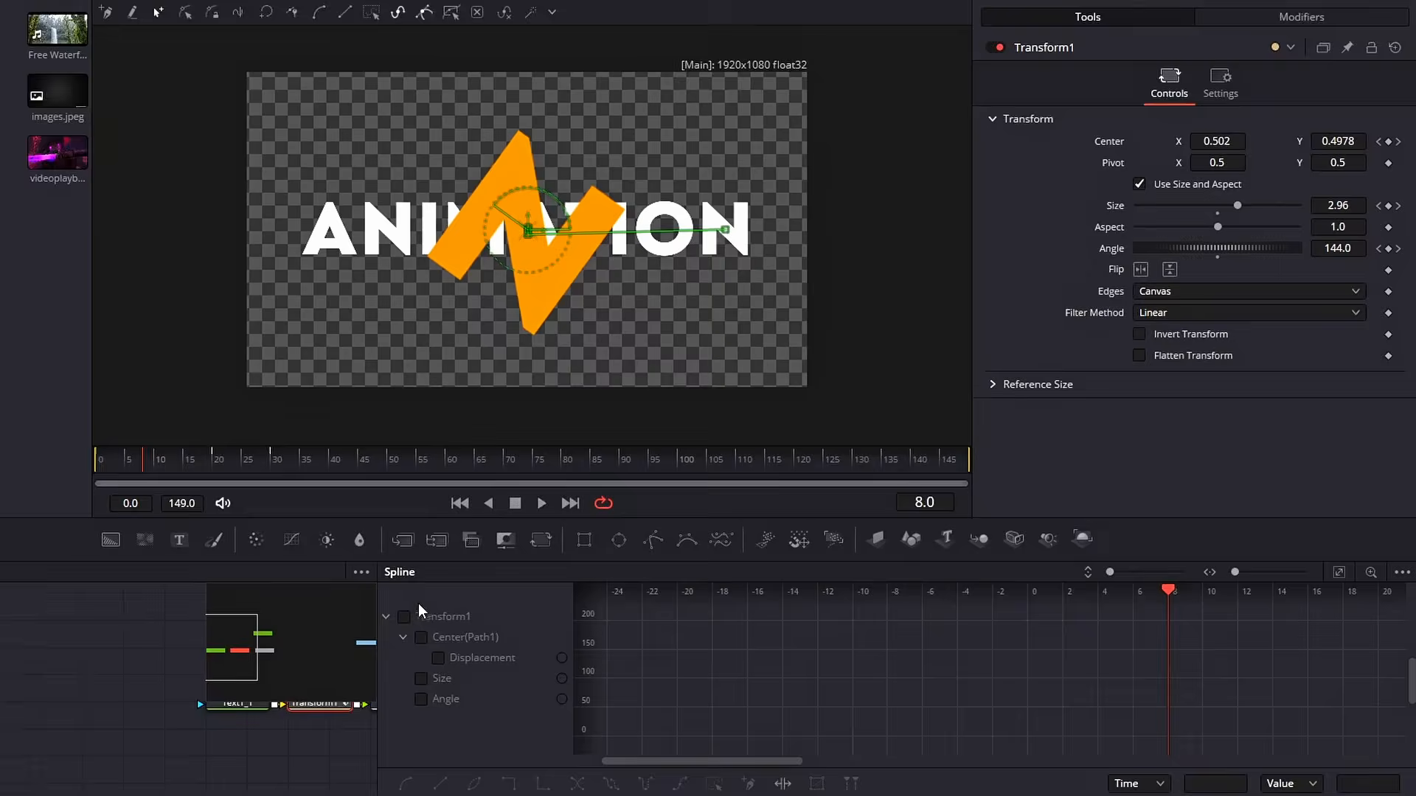
left_click(452, 640)
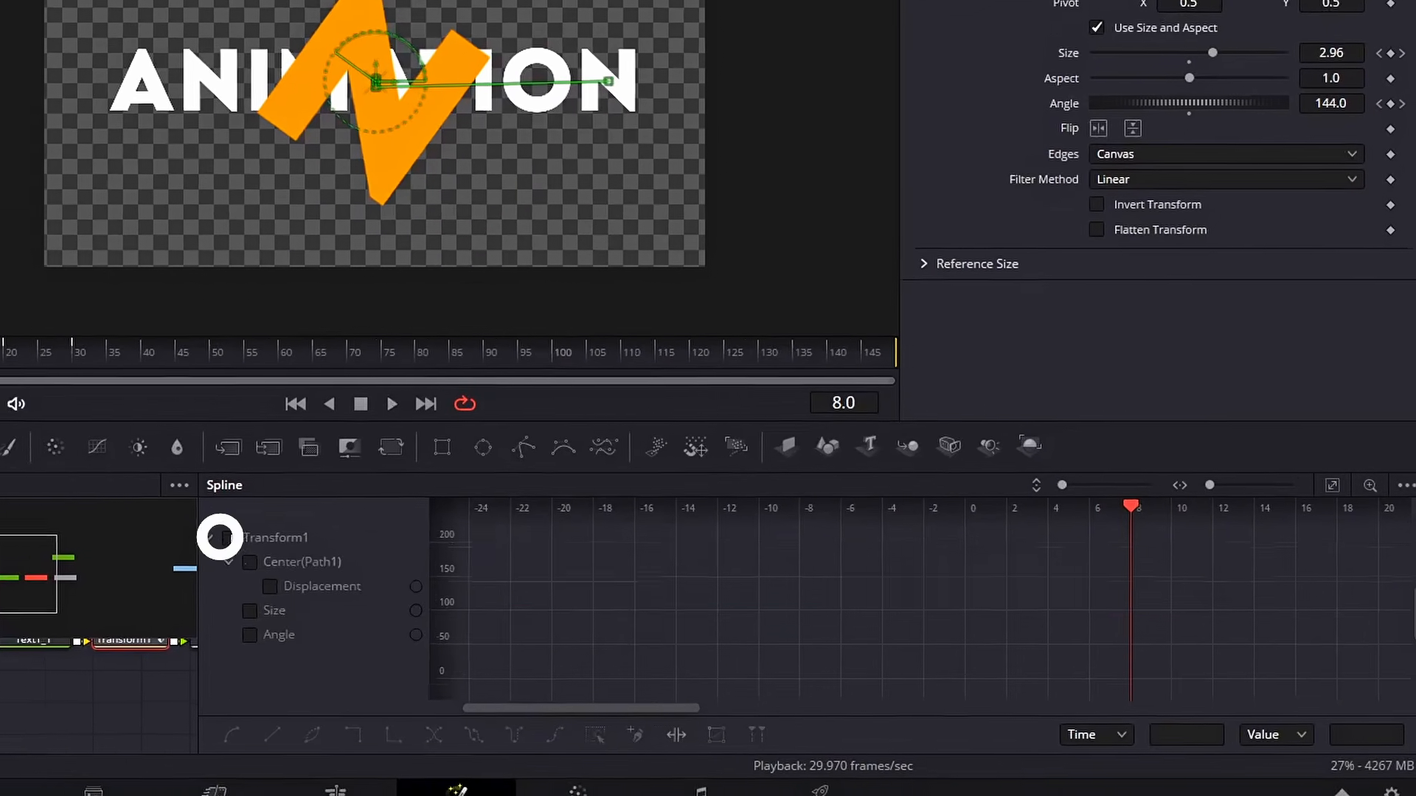
left_click(1331, 466)
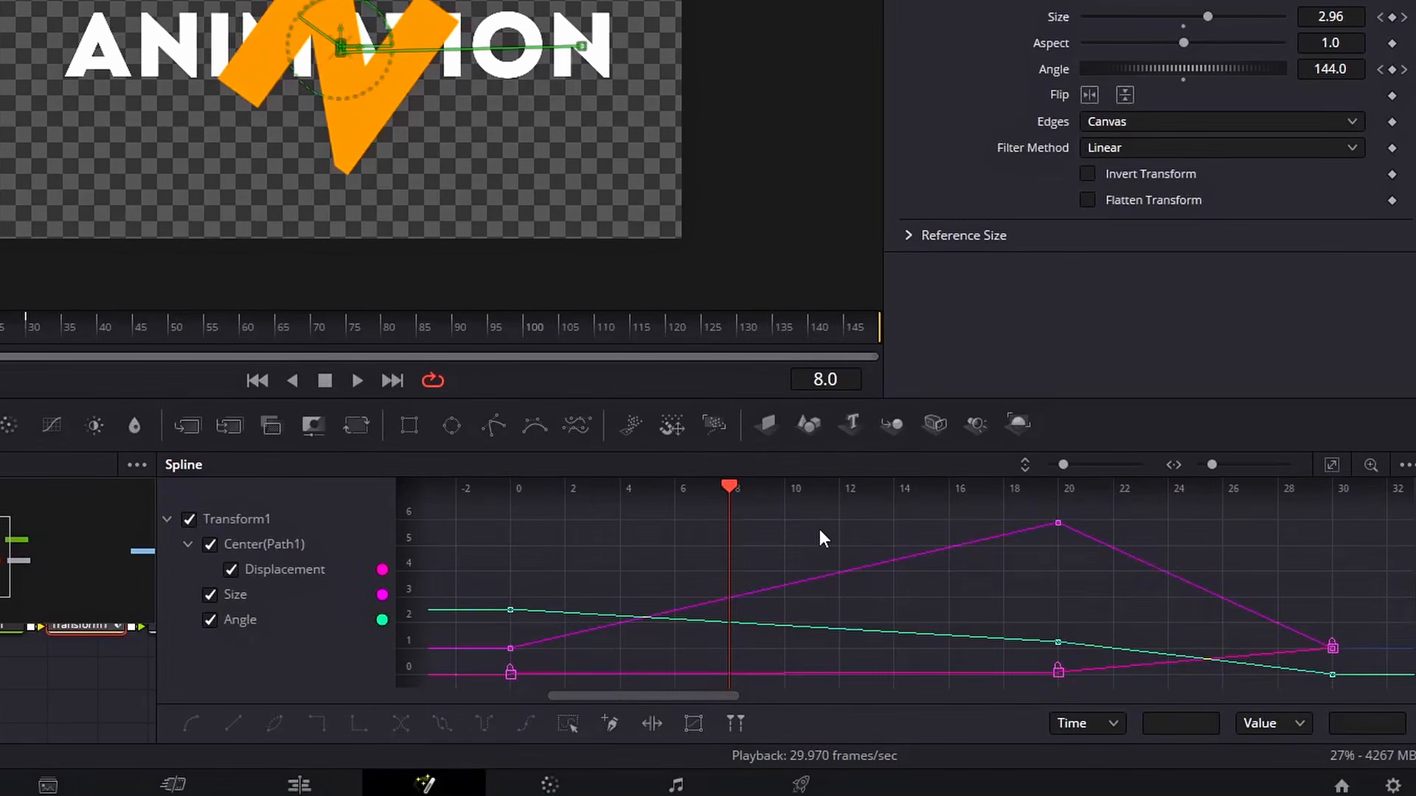
Select all keyframes and make them smooth
key("ctrl+a")
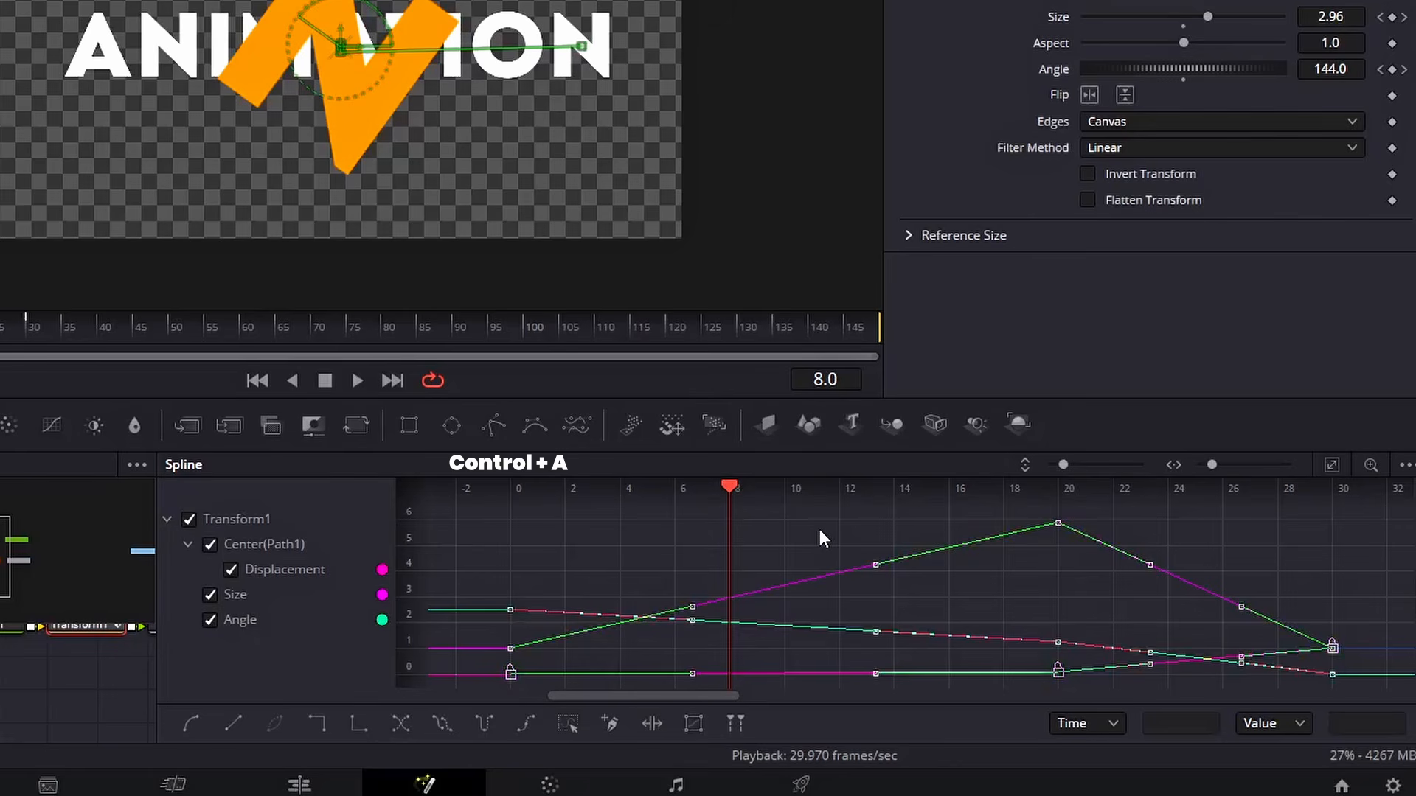
key("s")
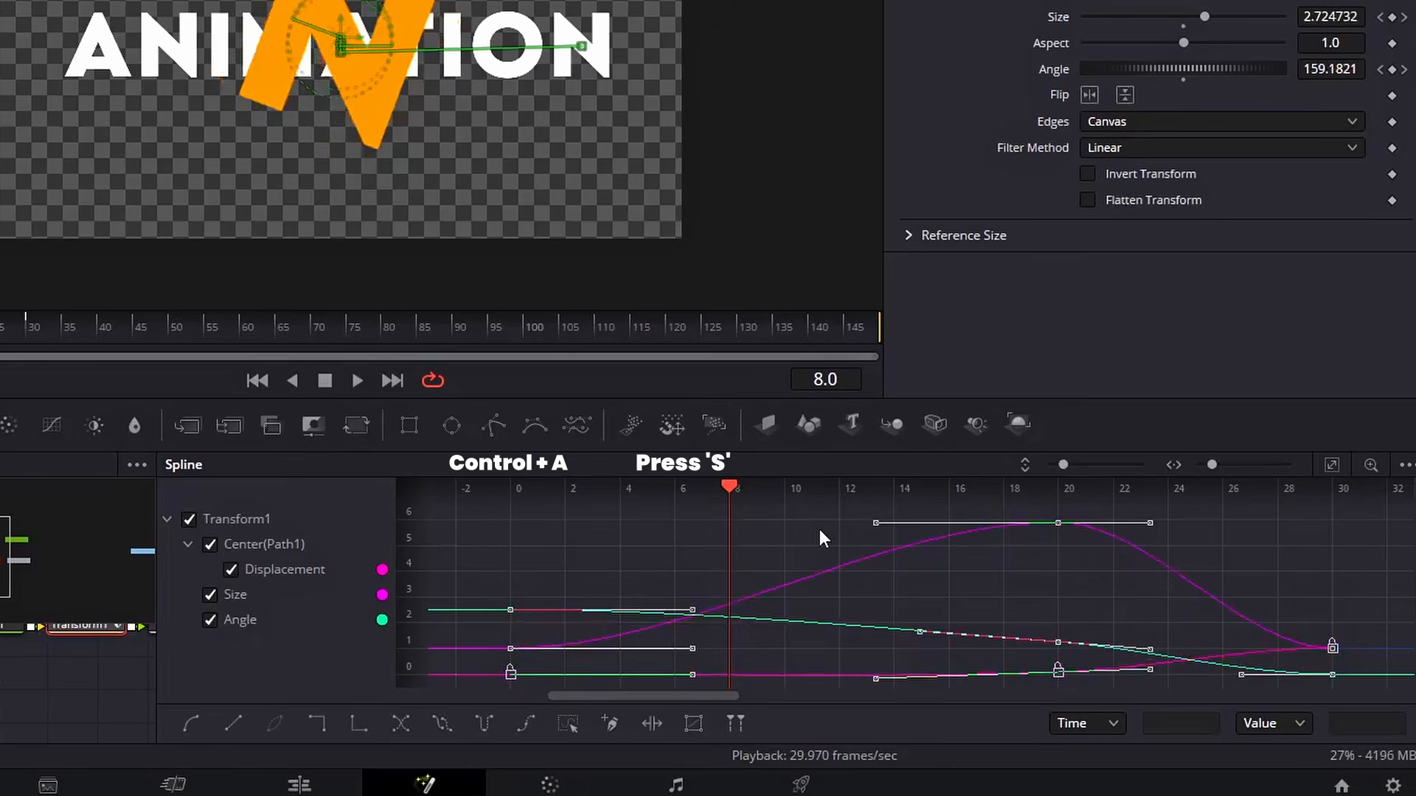
Show only the Center Displacement curve and fit it to the view
left_click(209, 594)
left_click(208, 618)
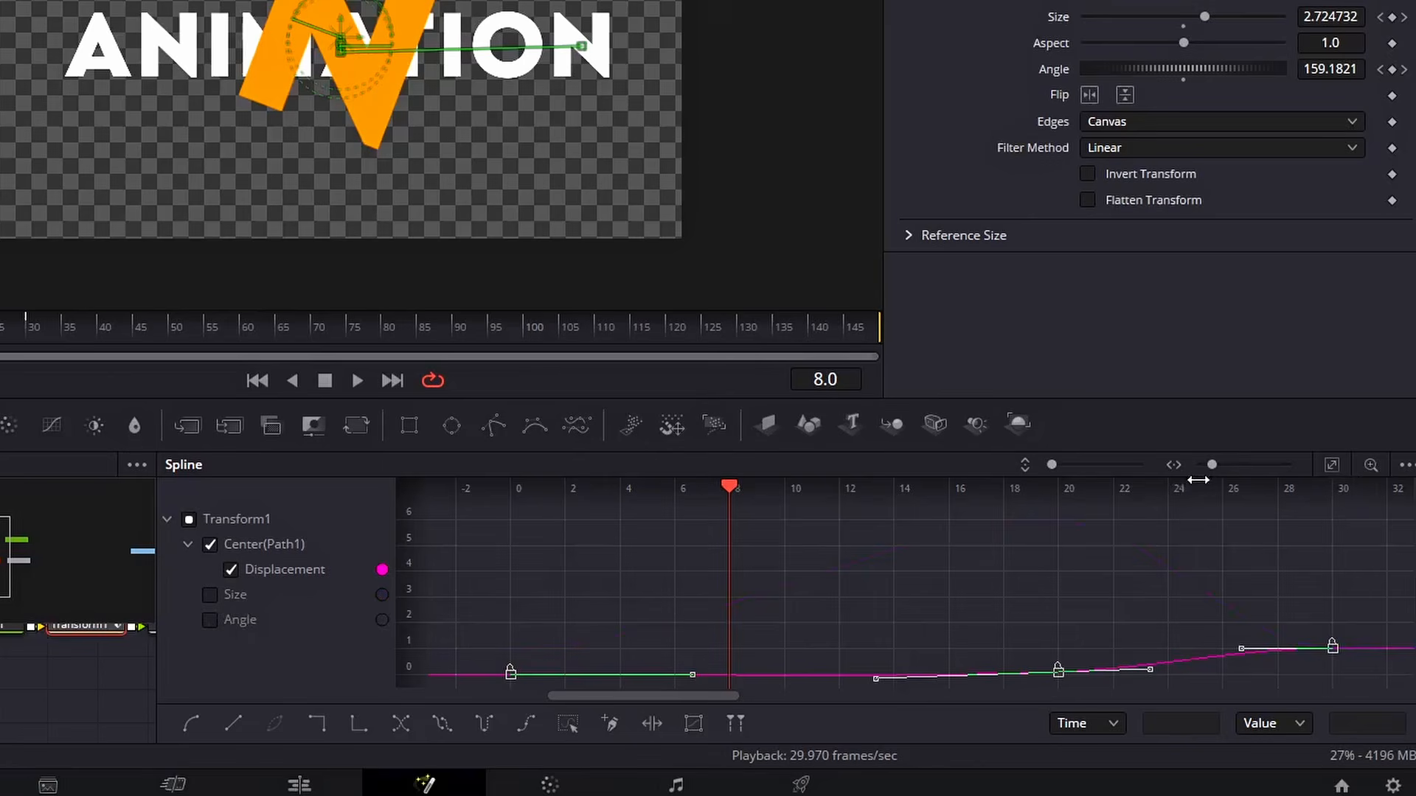
left_click(1336, 467)
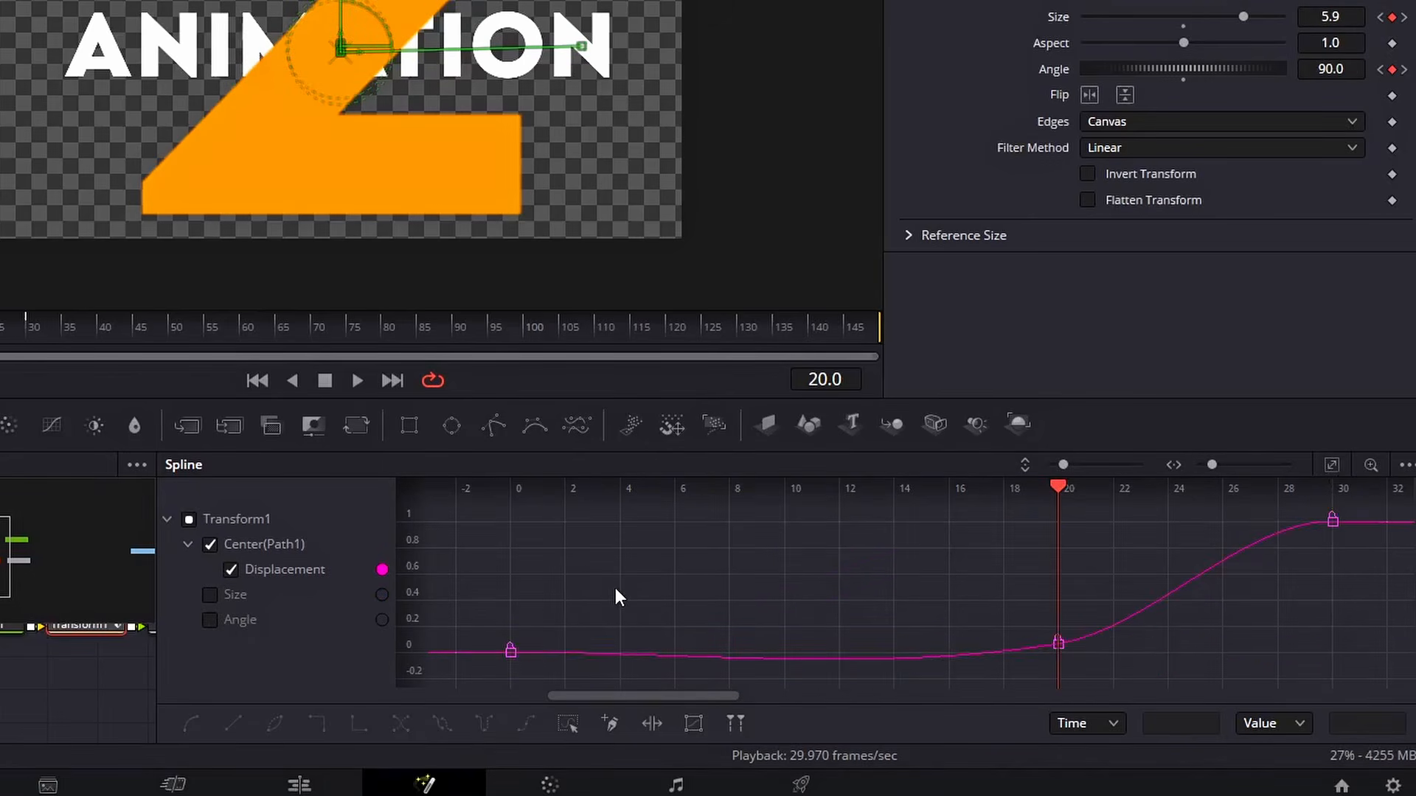
Set the ease in and out of the selected Center Displacement keyframe to 62.4 and play back the result
key("ctrl+t")
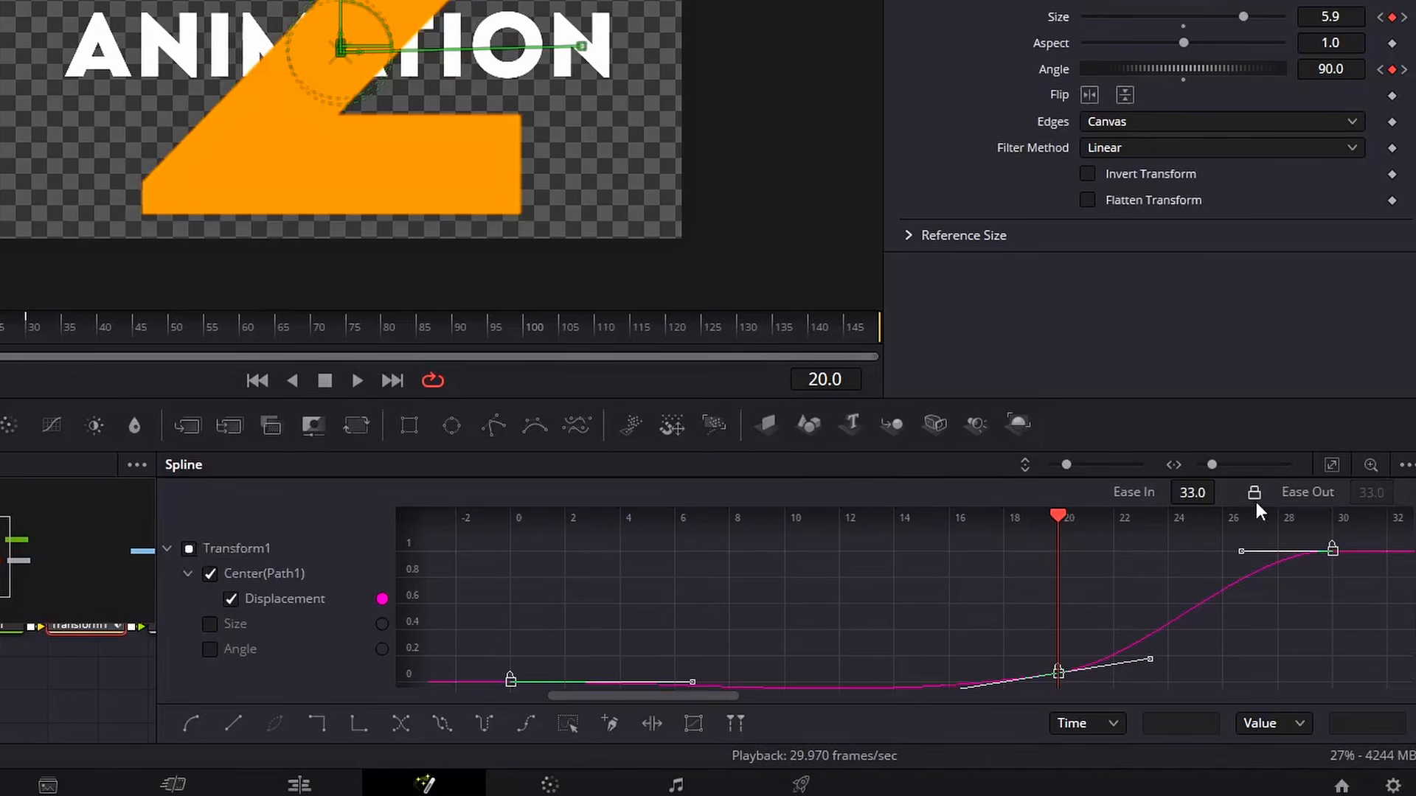
left_click_drag(1192, 492, 1220, 495)
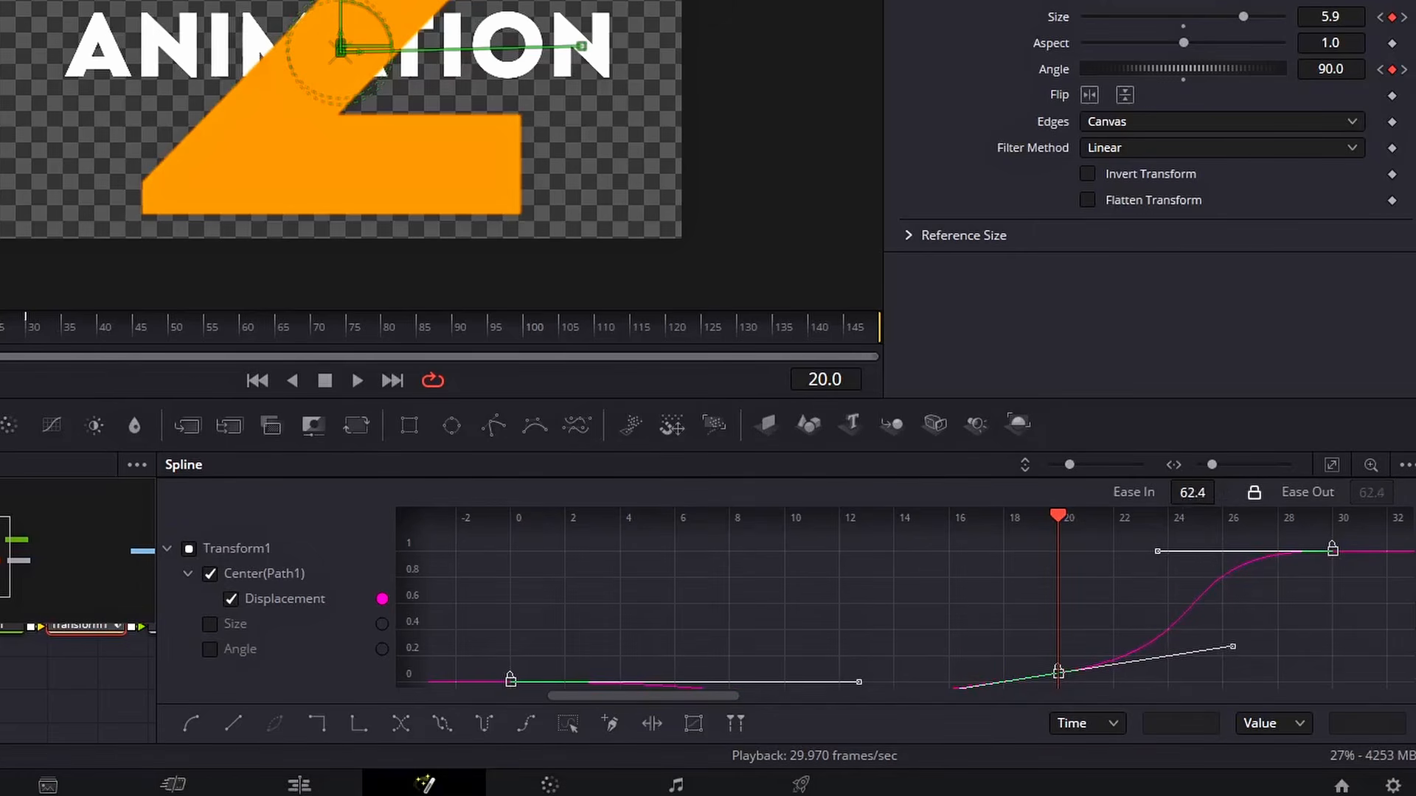
key("space")
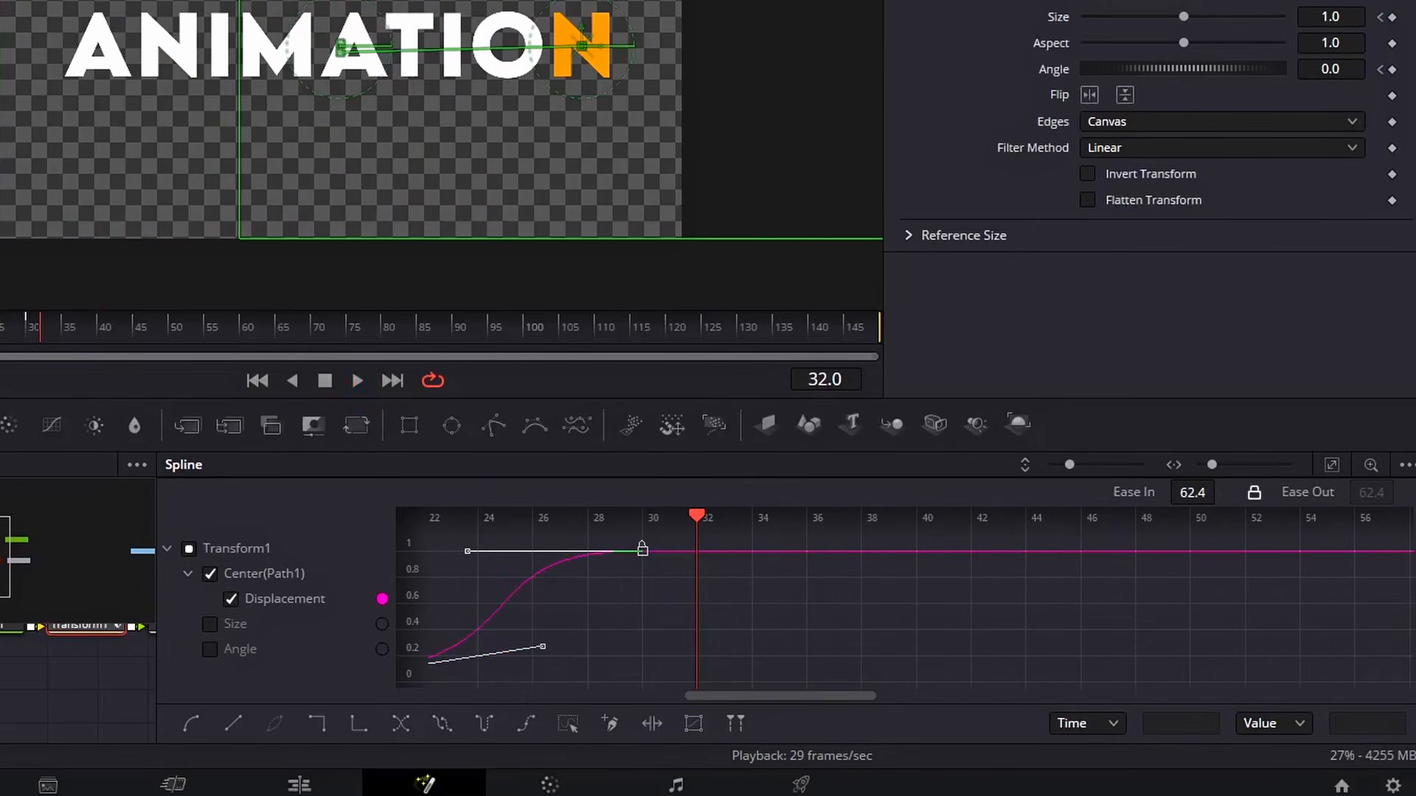
Show only the Size curve in the Spline editor and fit it to the view
left_click(211, 574)
left_click(210, 624)
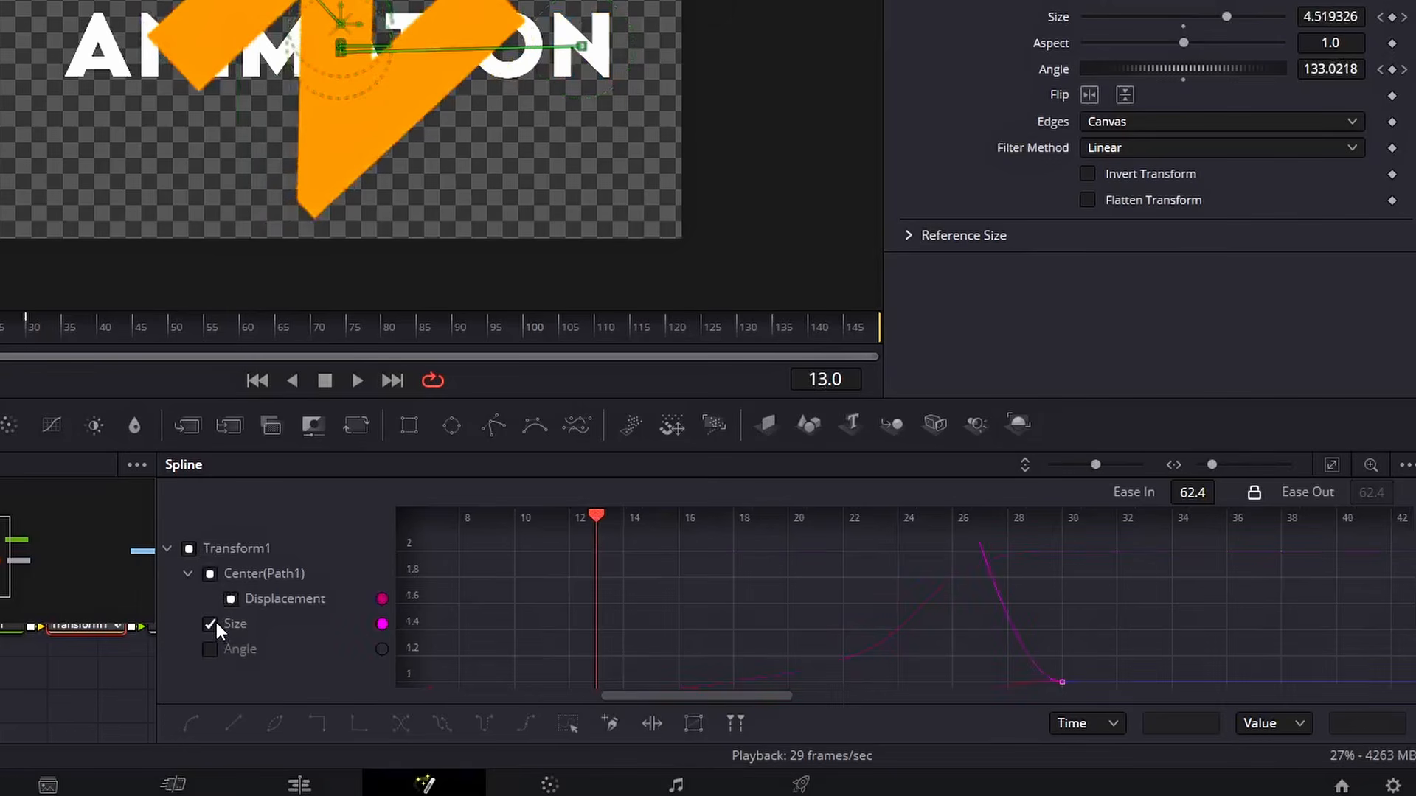
left_click(1331, 466)
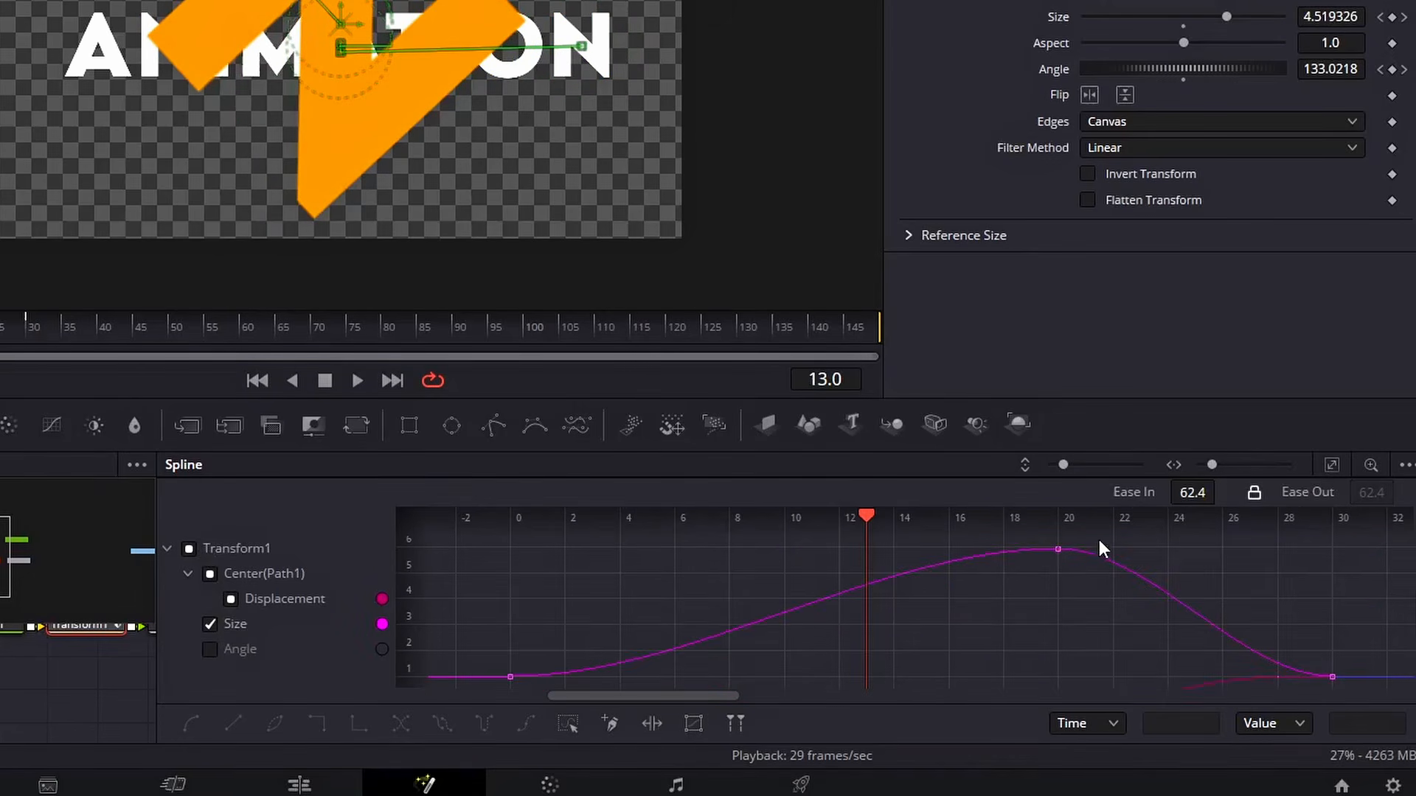
Select all Size keyframes and apply In-out Cubic easing to them
left_click_drag(1103, 543, 417, 686)
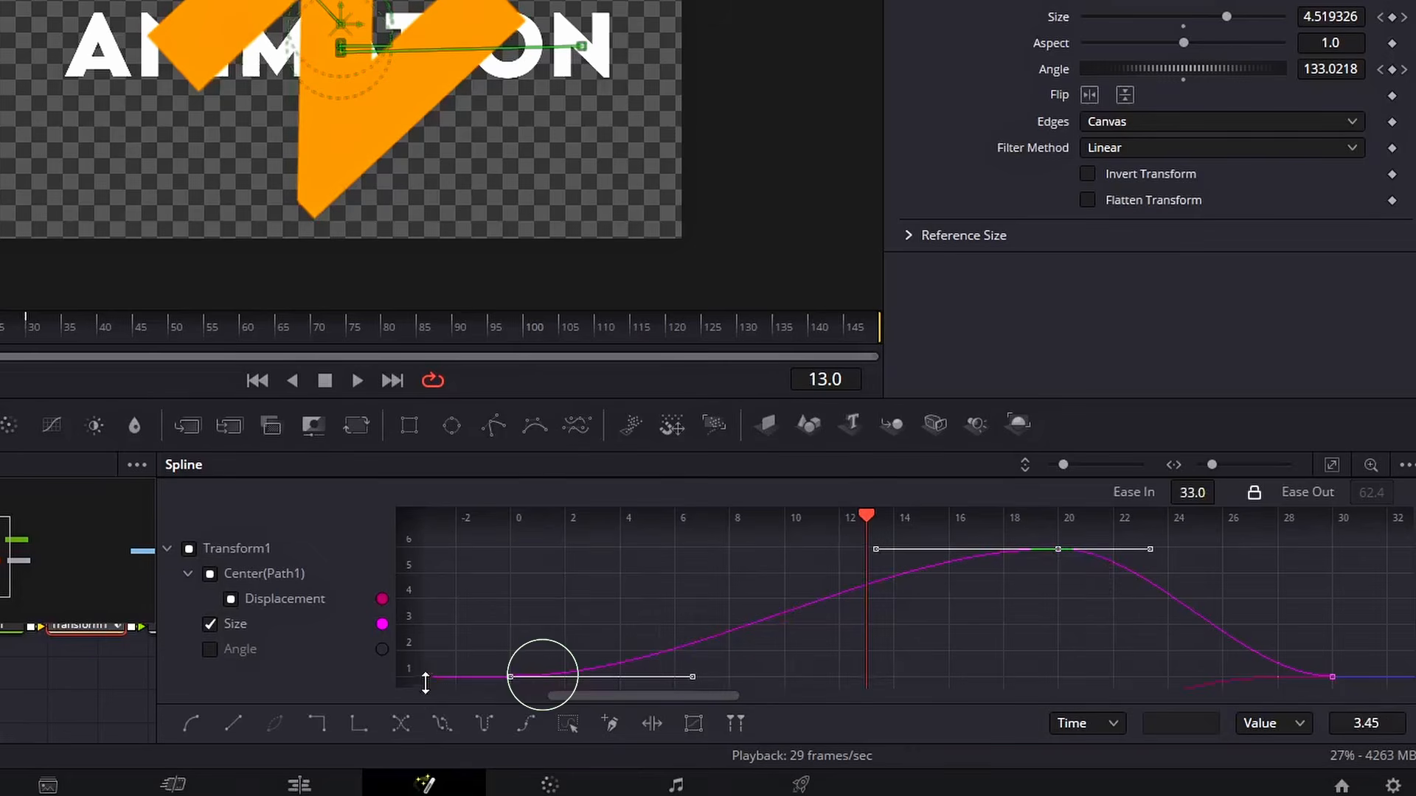
right_click(633, 588)
mouse_move(764, 221)
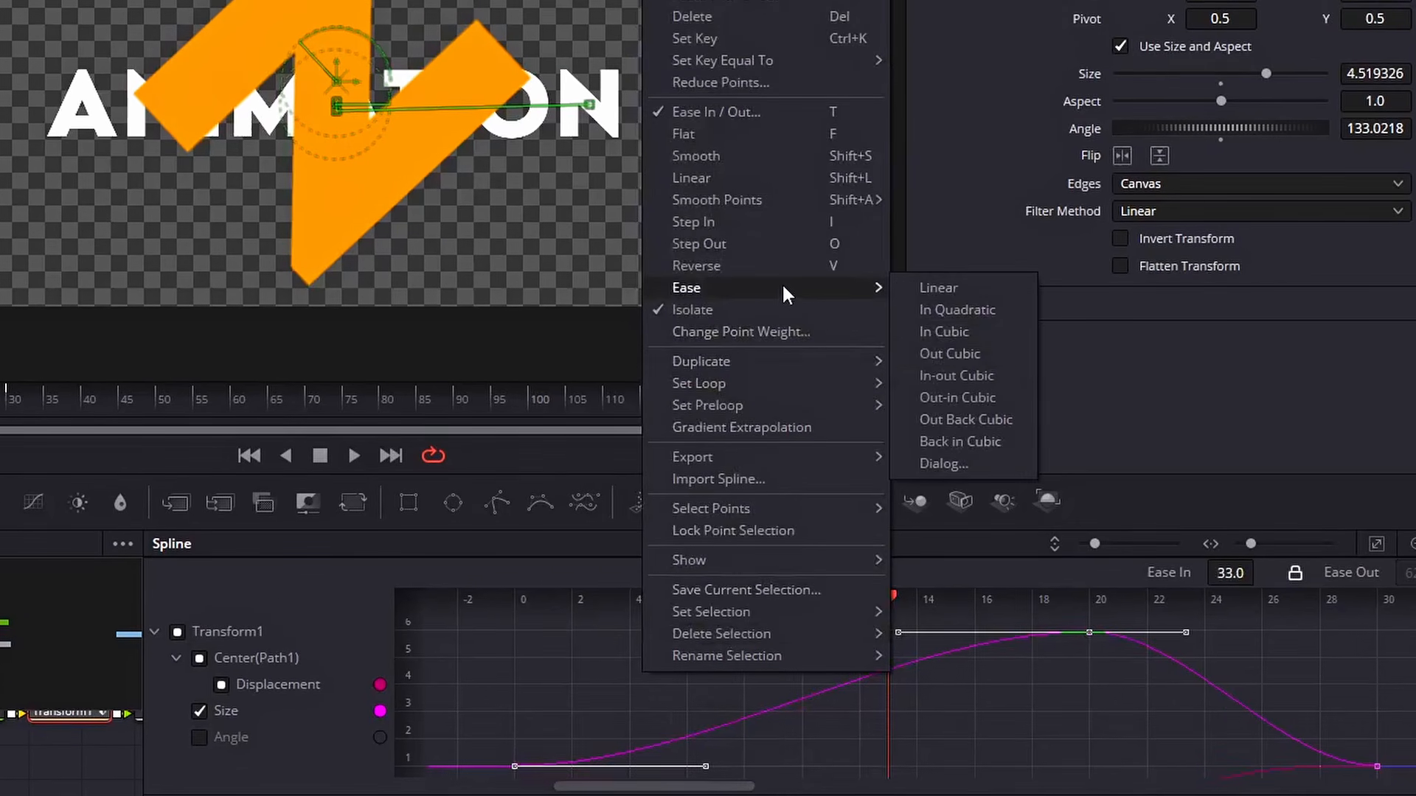
left_click(970, 361)
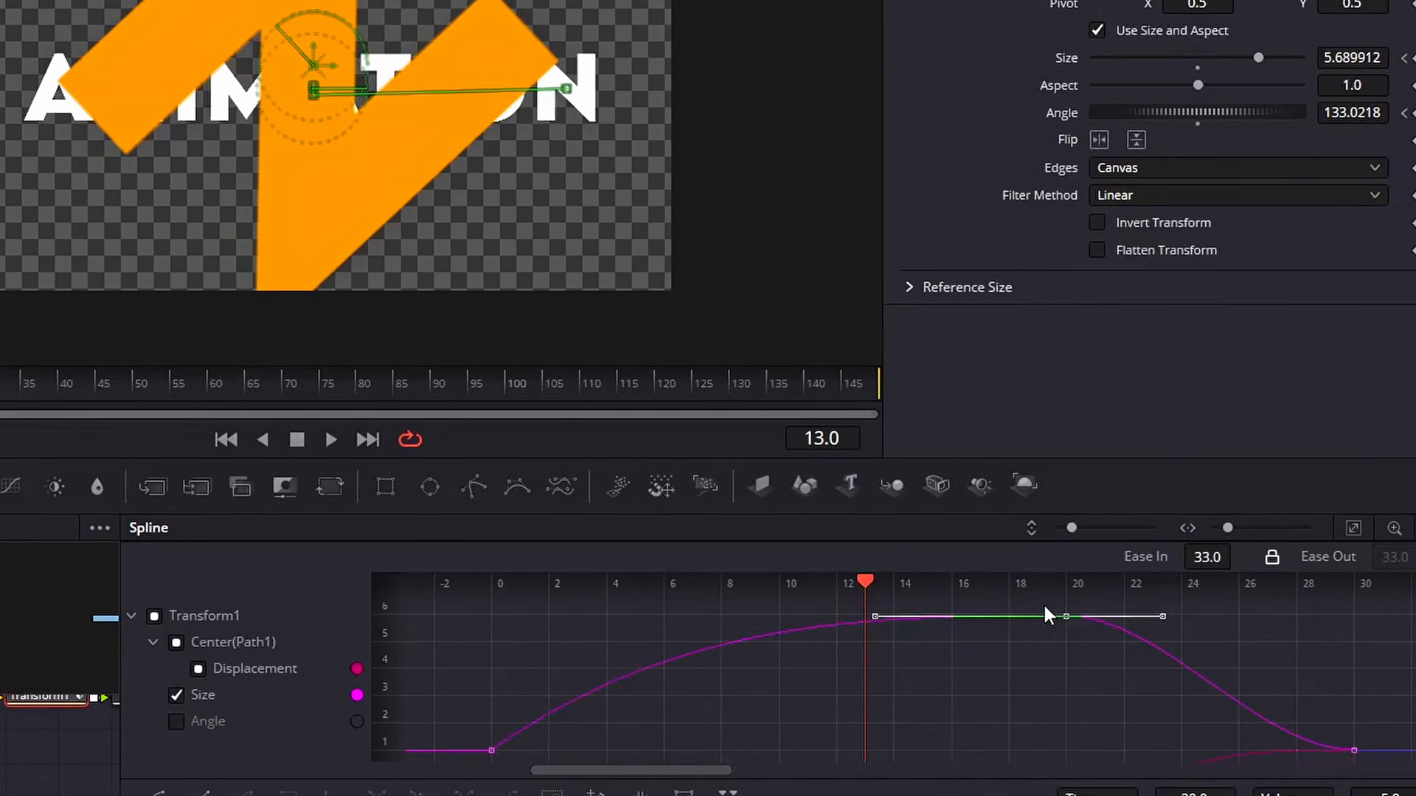
Select the later Size keyframes and set their ease in and out to 49.8
left_click_drag(1066, 621, 1395, 773)
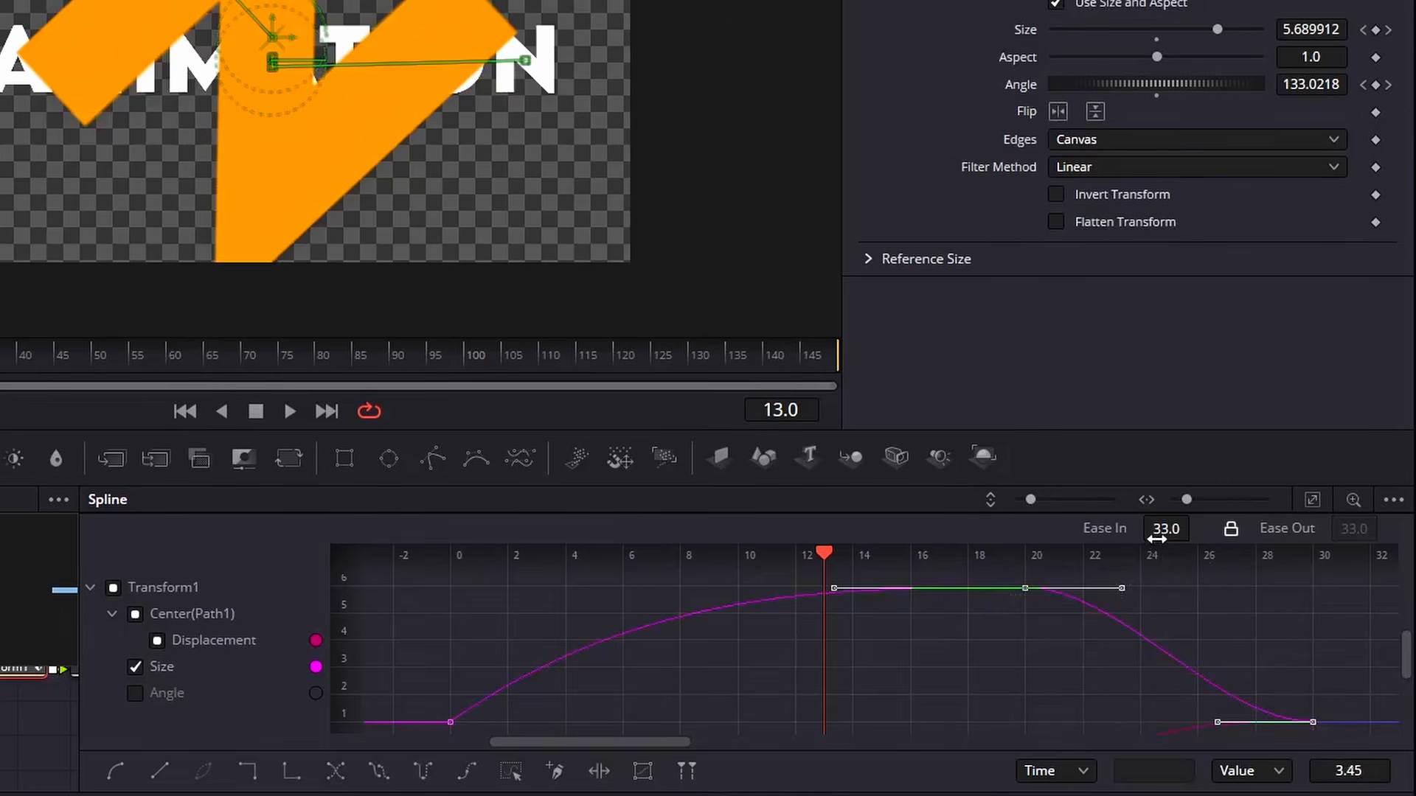
left_click_drag(1156, 539, 1196, 525)
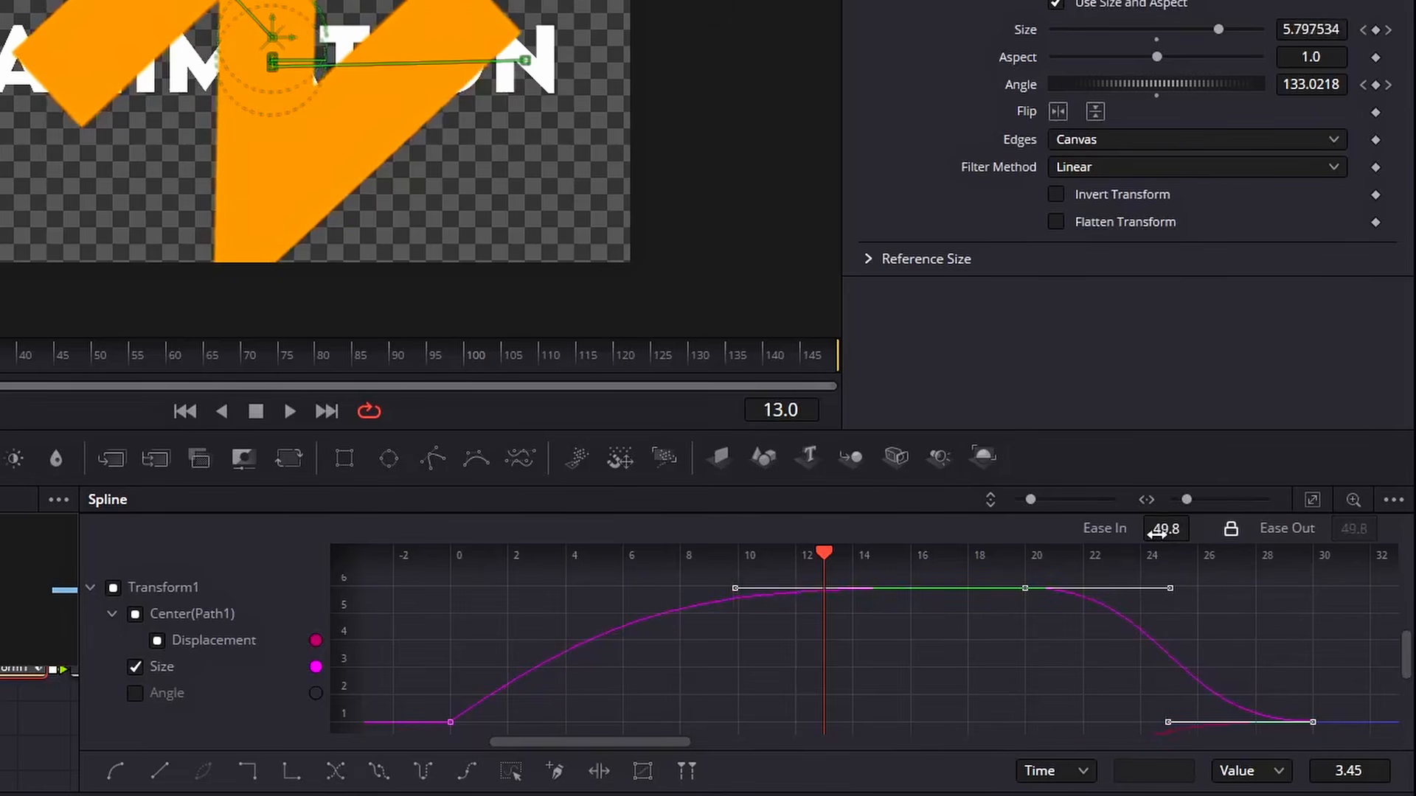
Show only the Angle curve in the Spline editor and fit it to the view
left_click(136, 667)
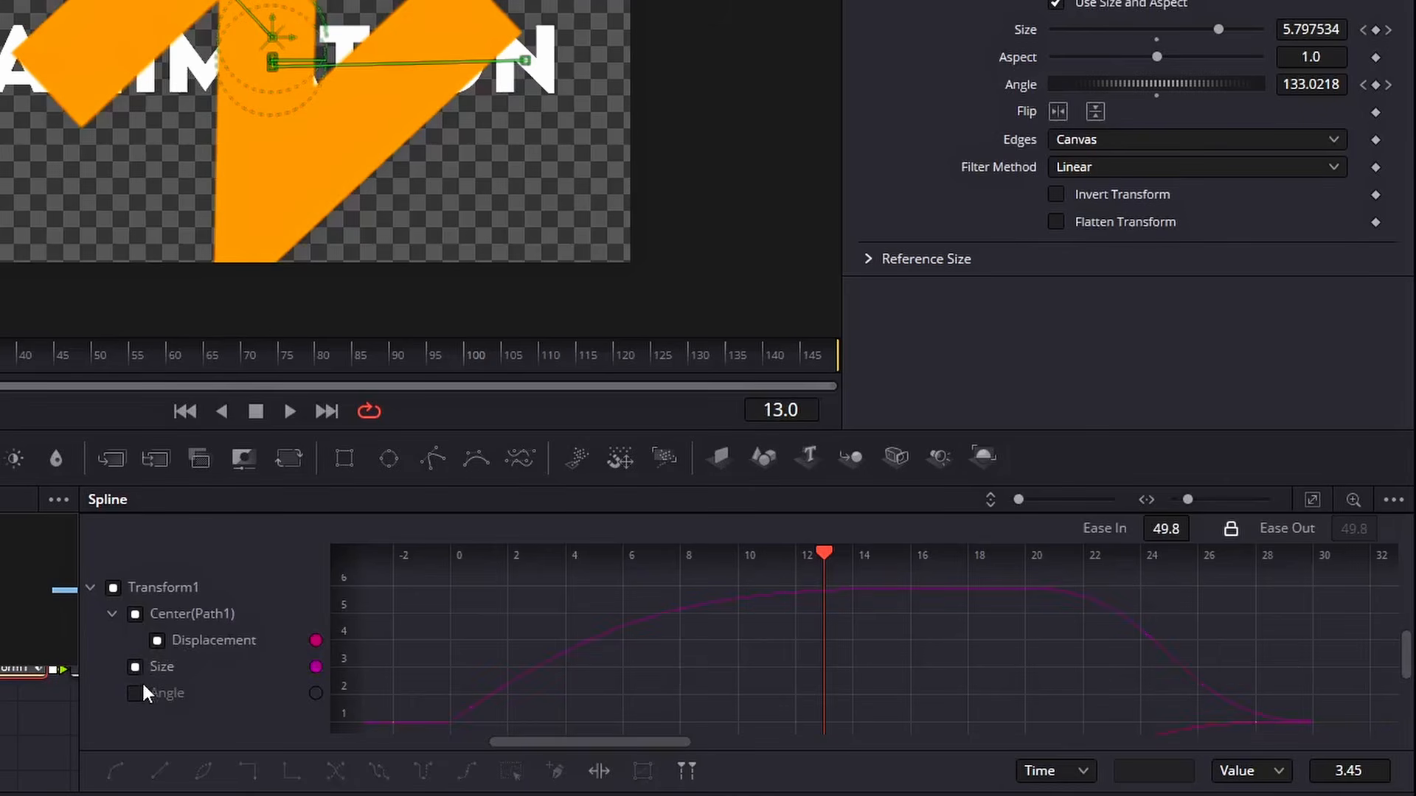
left_click(140, 691)
left_click(1314, 501)
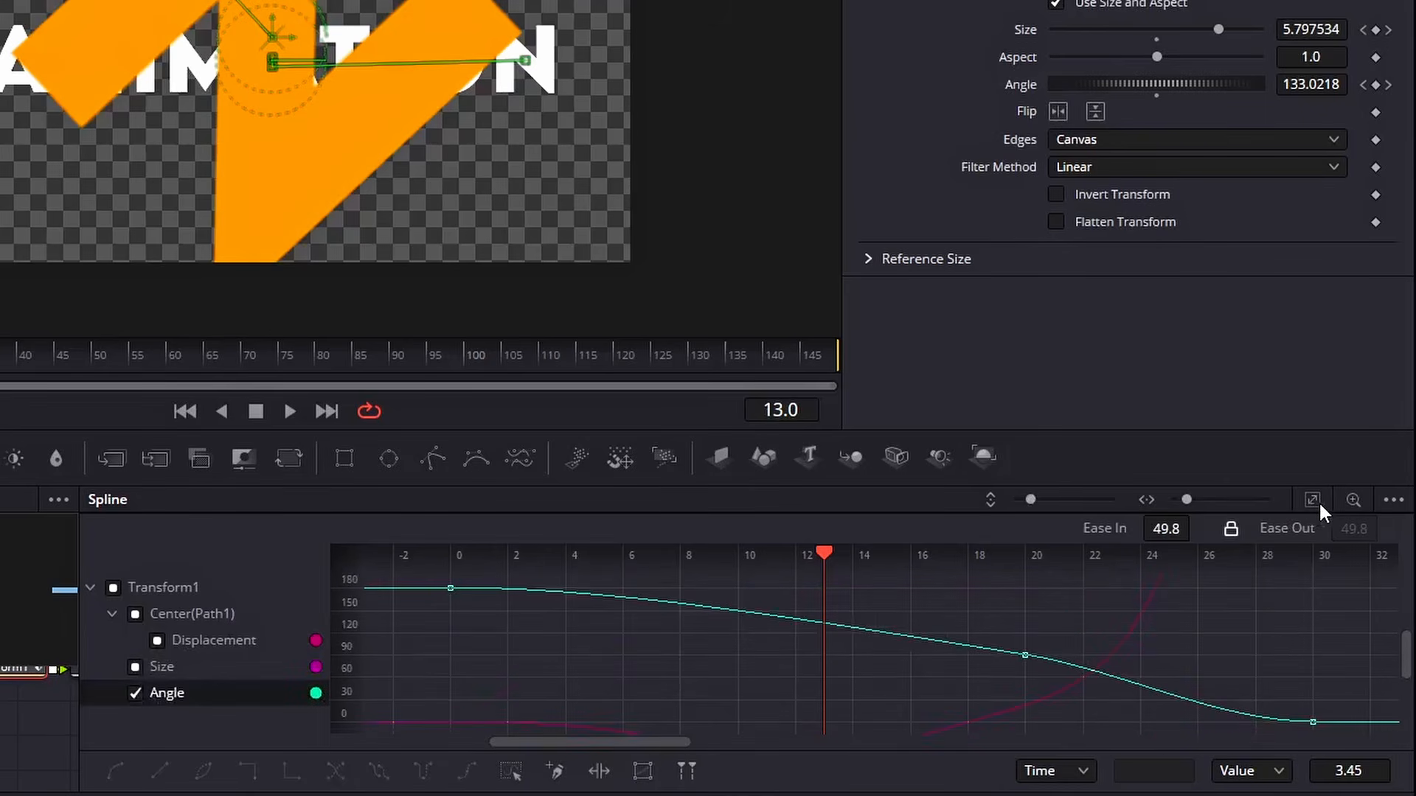
Select the first Angle keyframes and apply Out Cubic easing to them
left_click_drag(416, 573, 1078, 710)
right_click(640, 624)
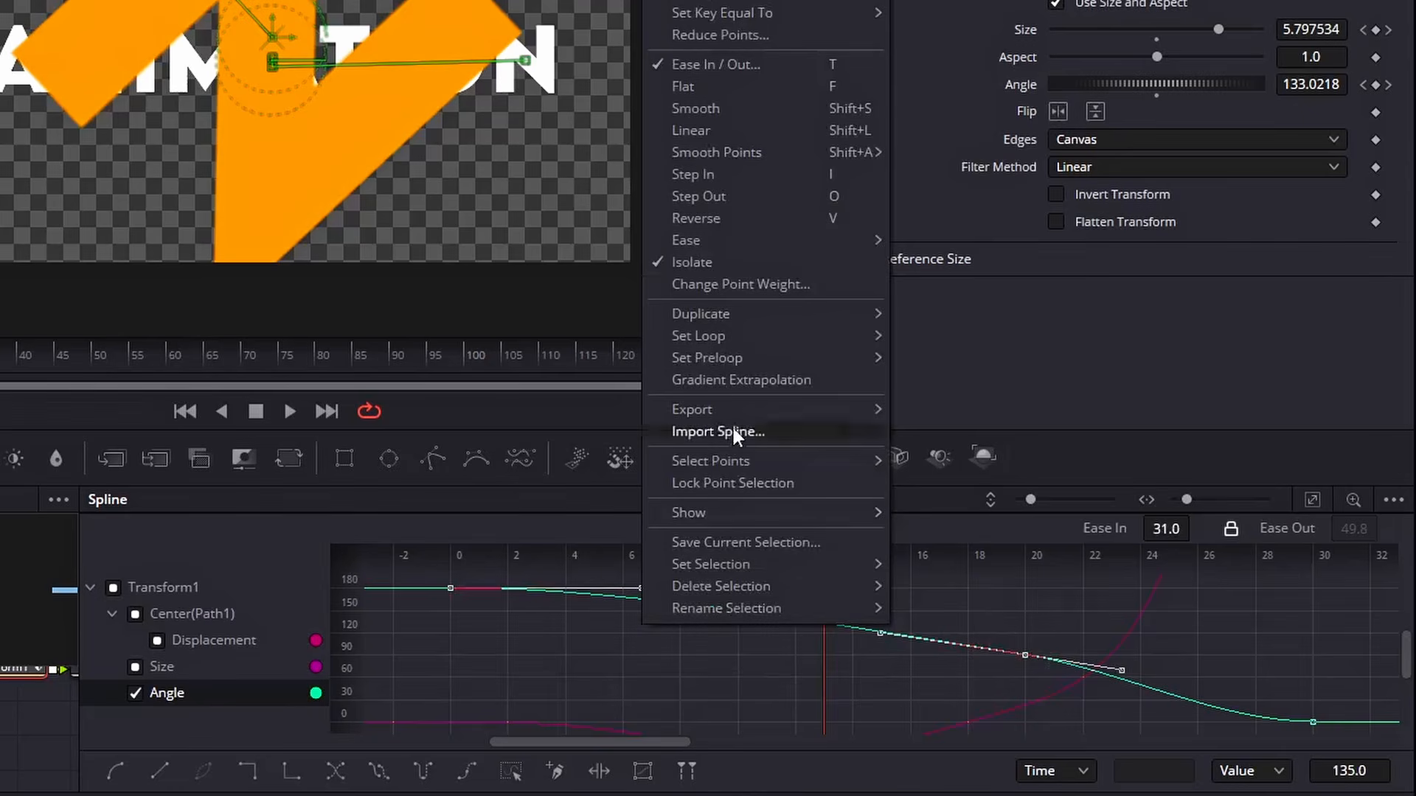
mouse_move(758, 242)
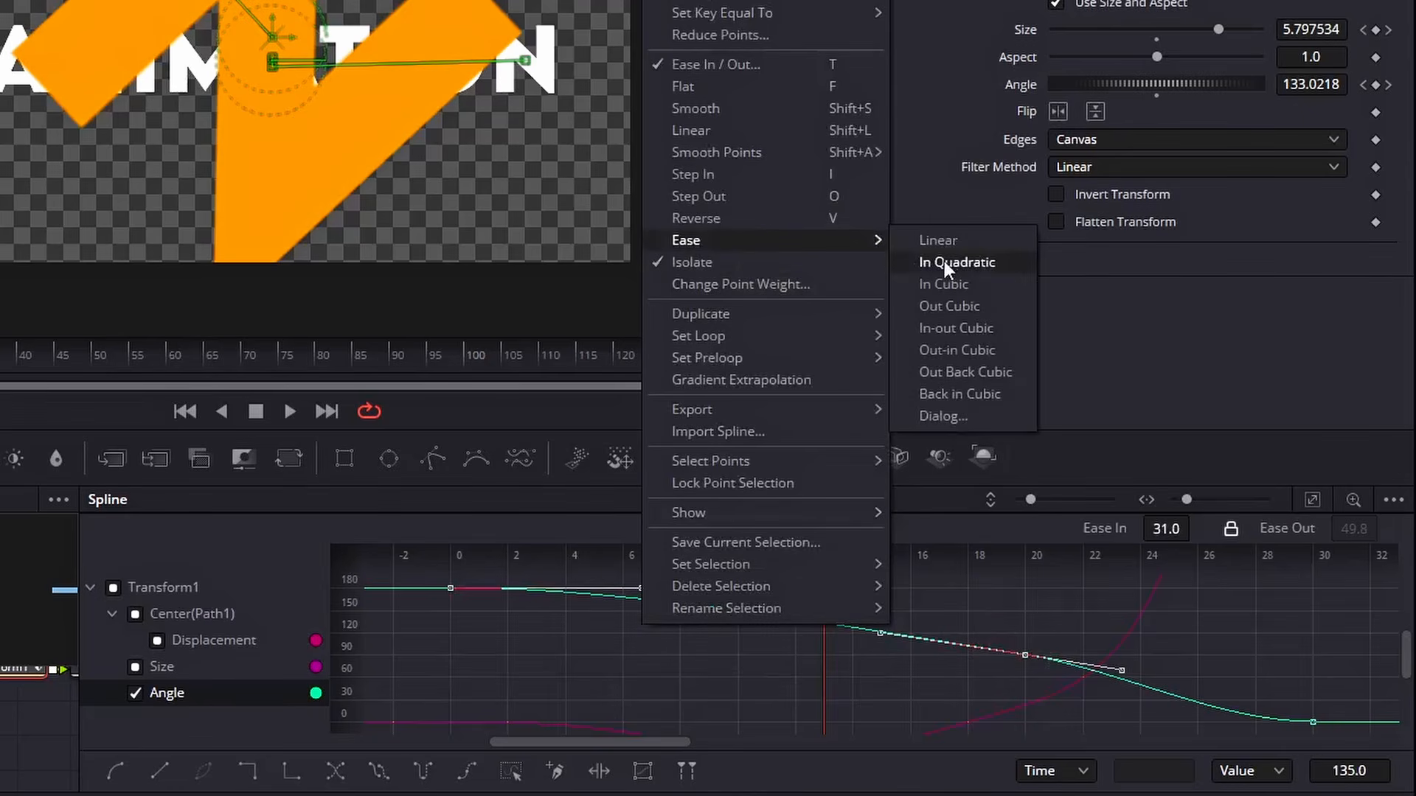
left_click(981, 295)
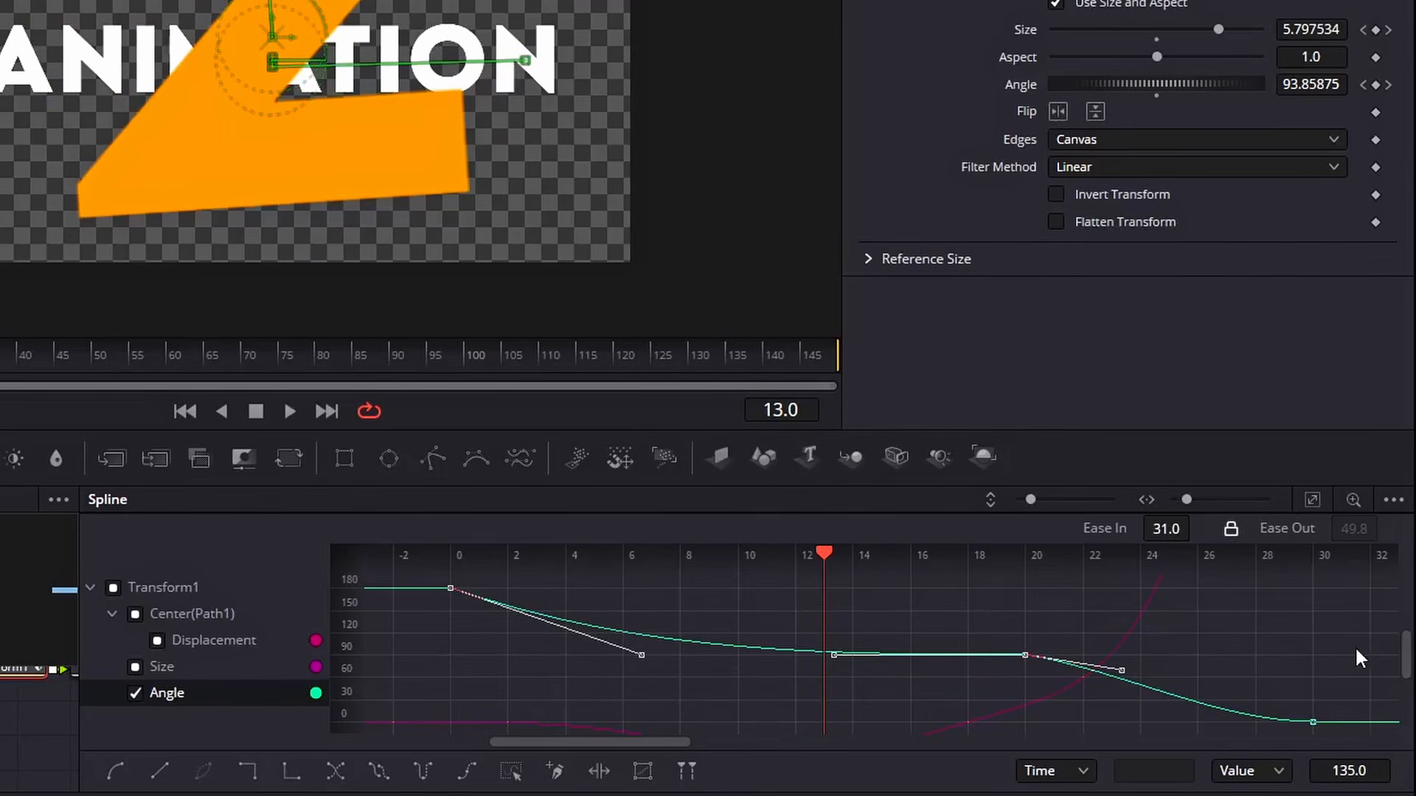
Select the final Angle keyframes and set their ease in to 45.9
left_click_drag(1356, 646, 947, 733)
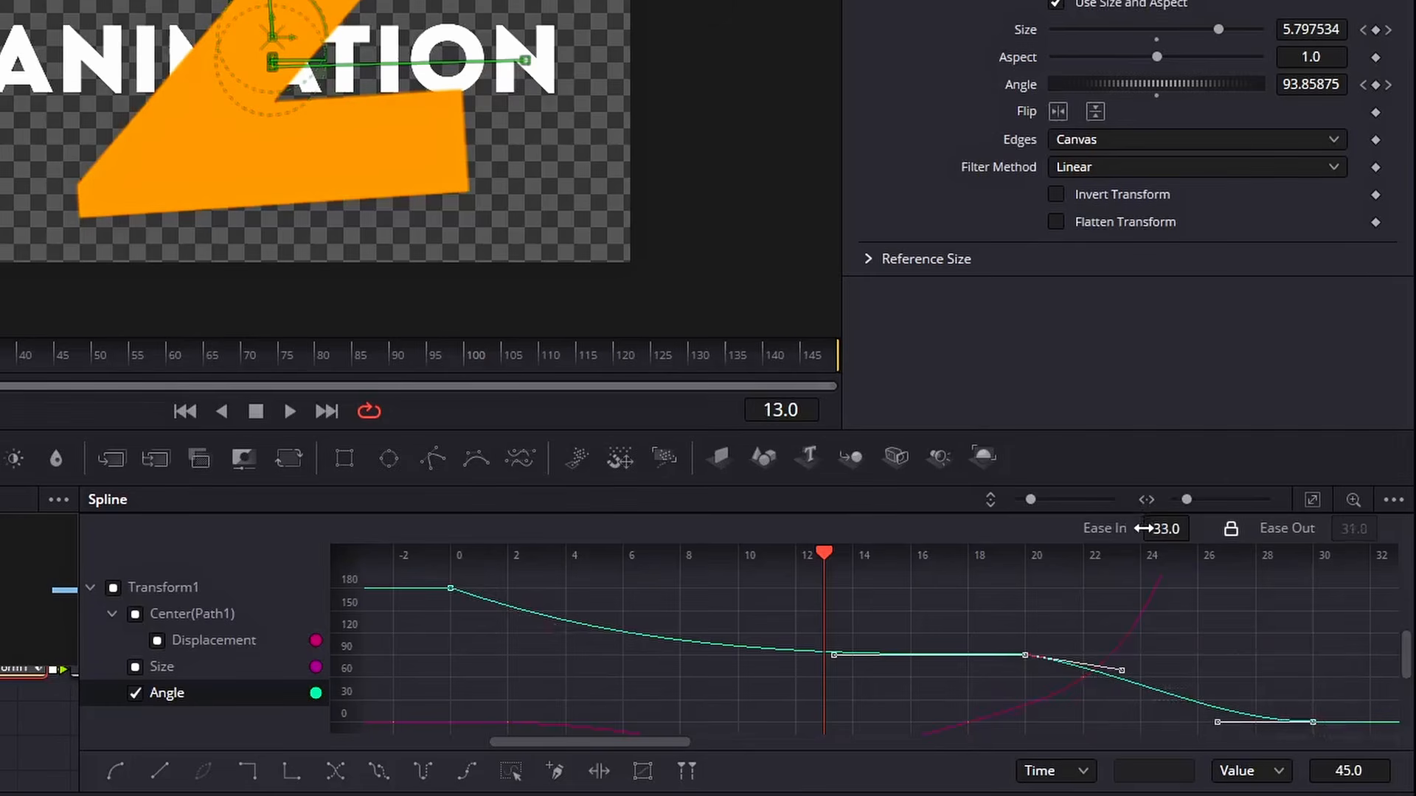
left_click_drag(1143, 528, 1211, 525)
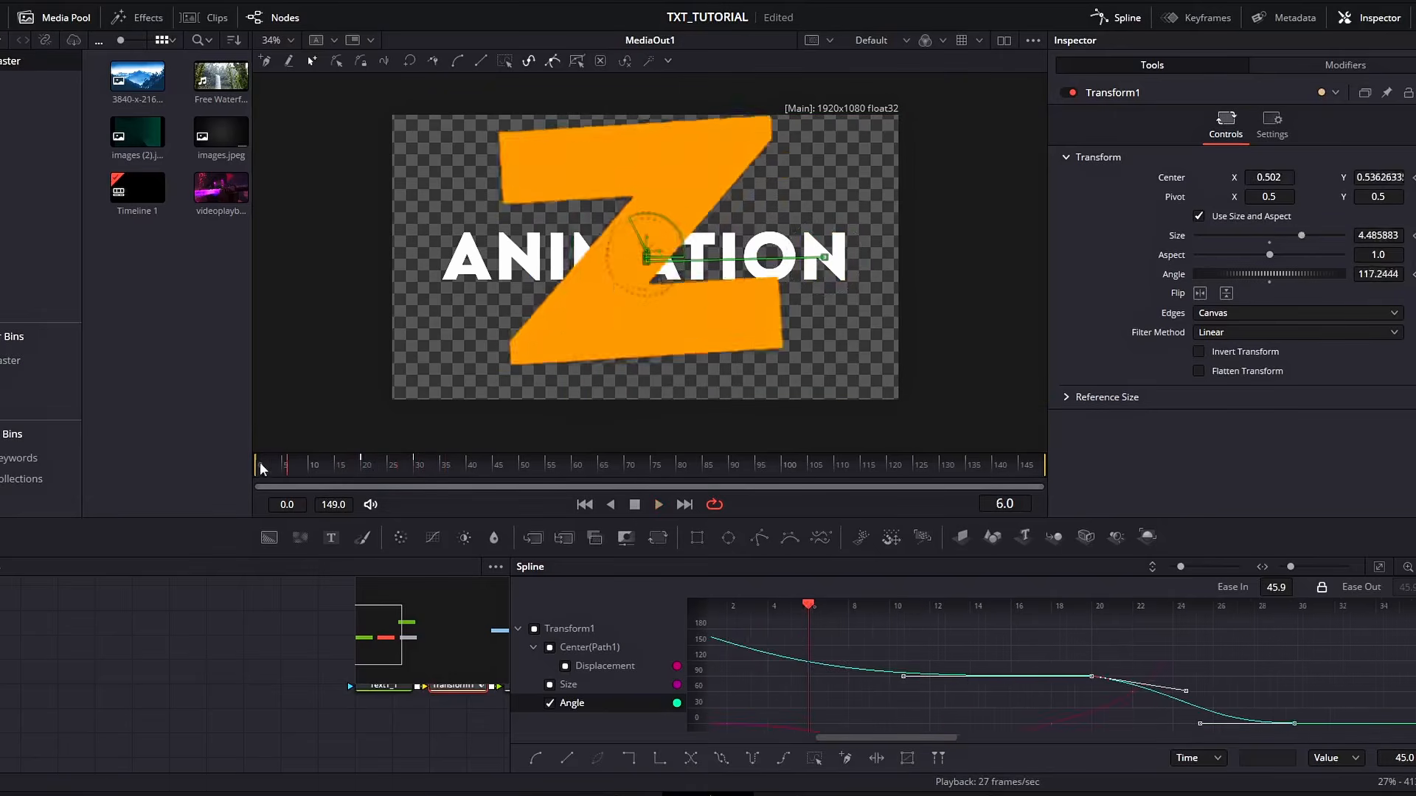
Play back the animation and close the Spline editor
key("space")
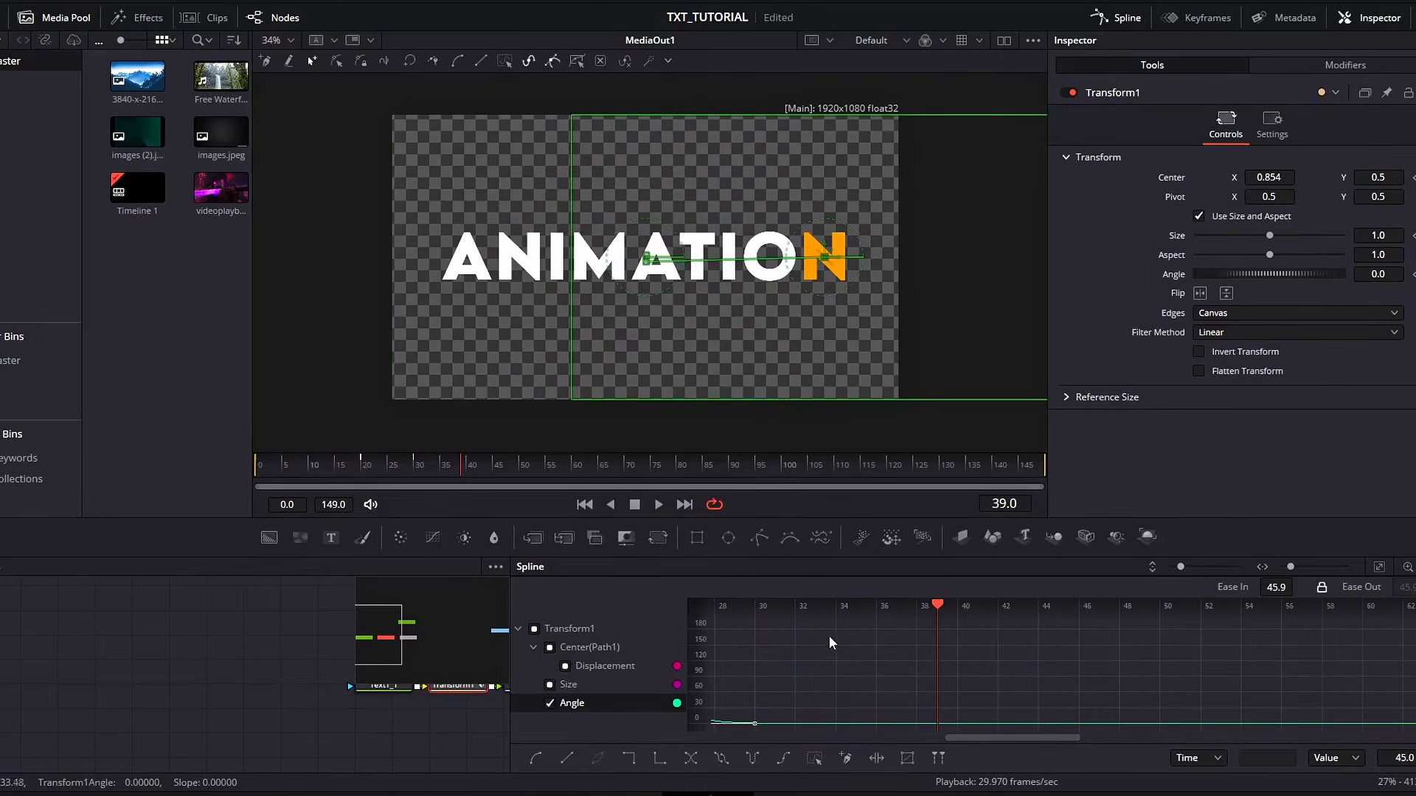
left_click(1106, 22)
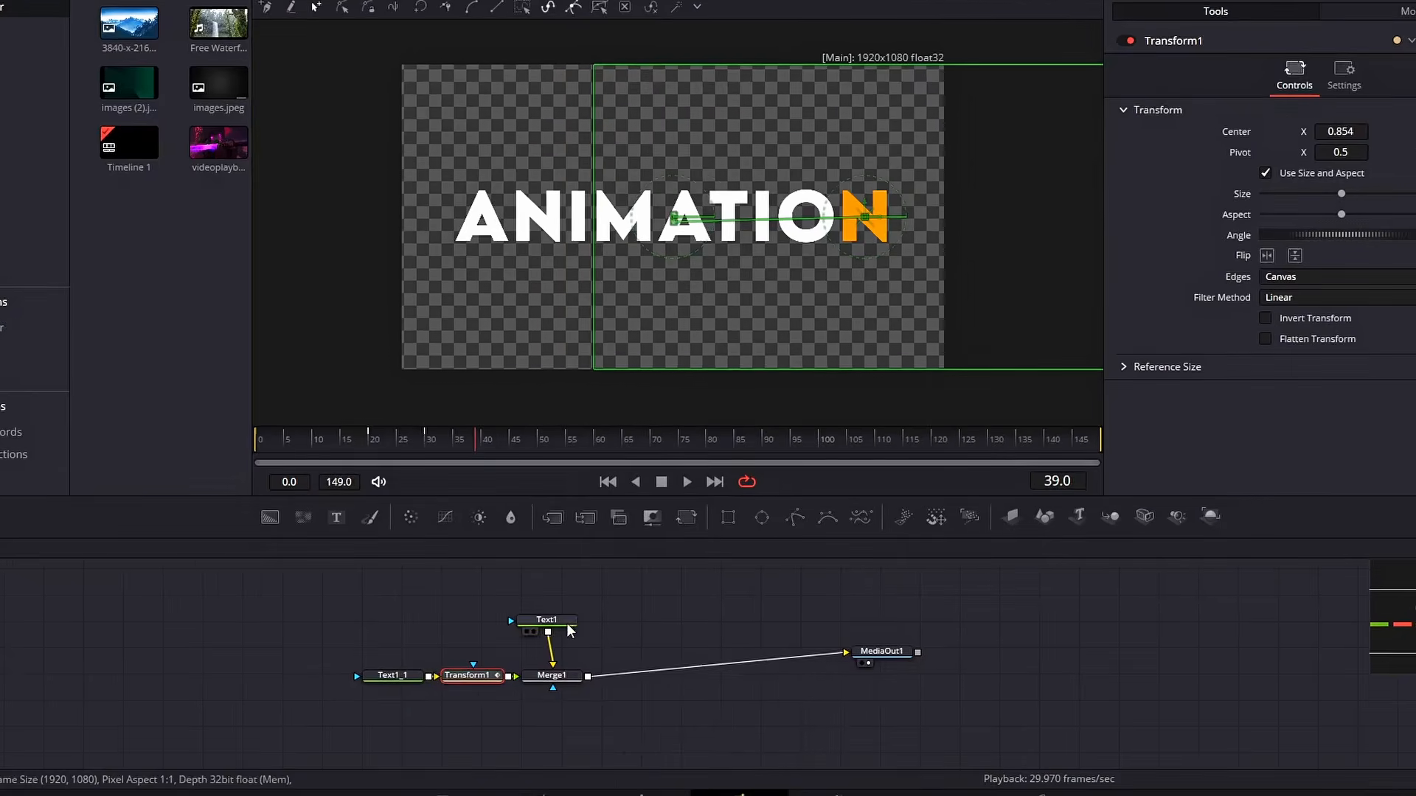
Copy and paste the Text1 node to make a duplicate text node
left_click(547, 641)
key("ctrl+c")
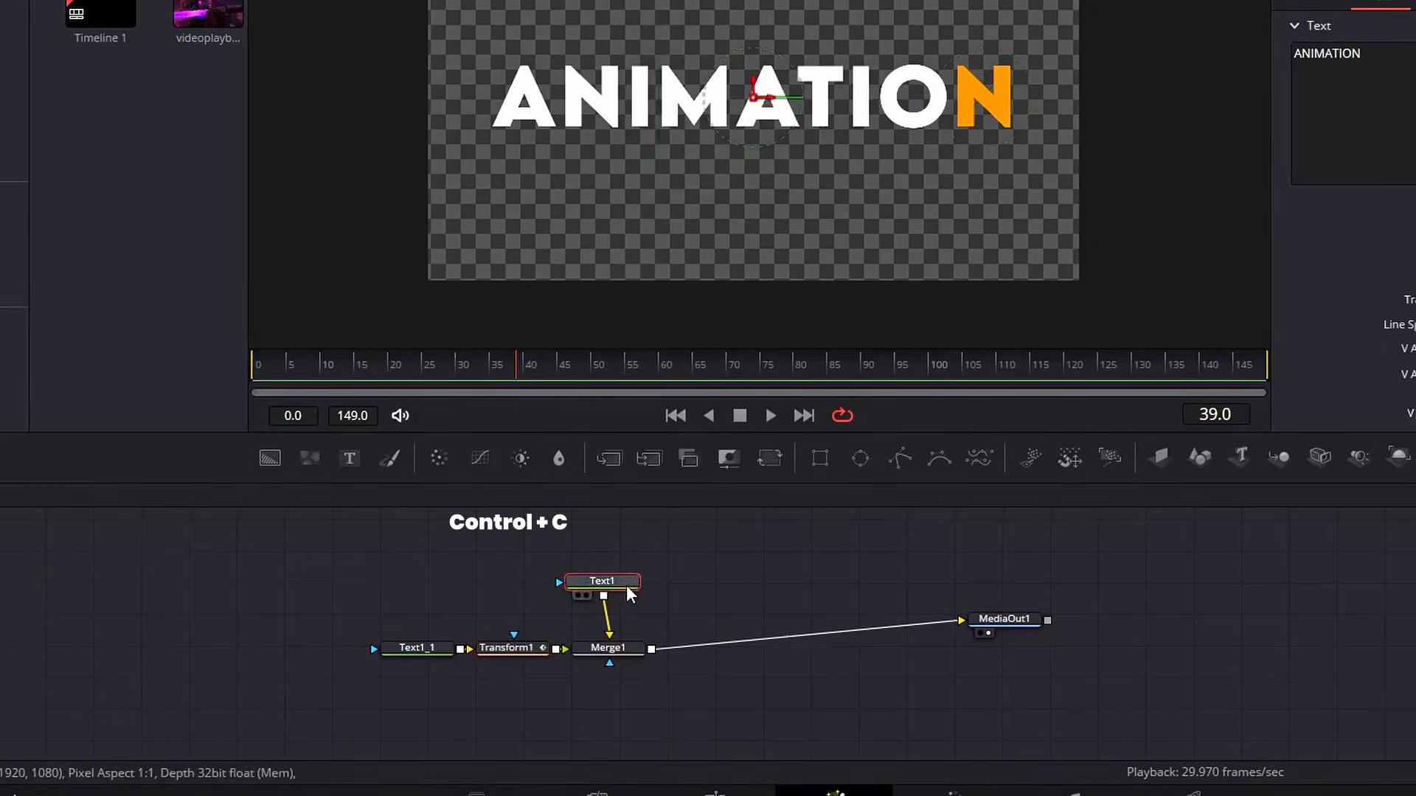
key("ctrl+v")
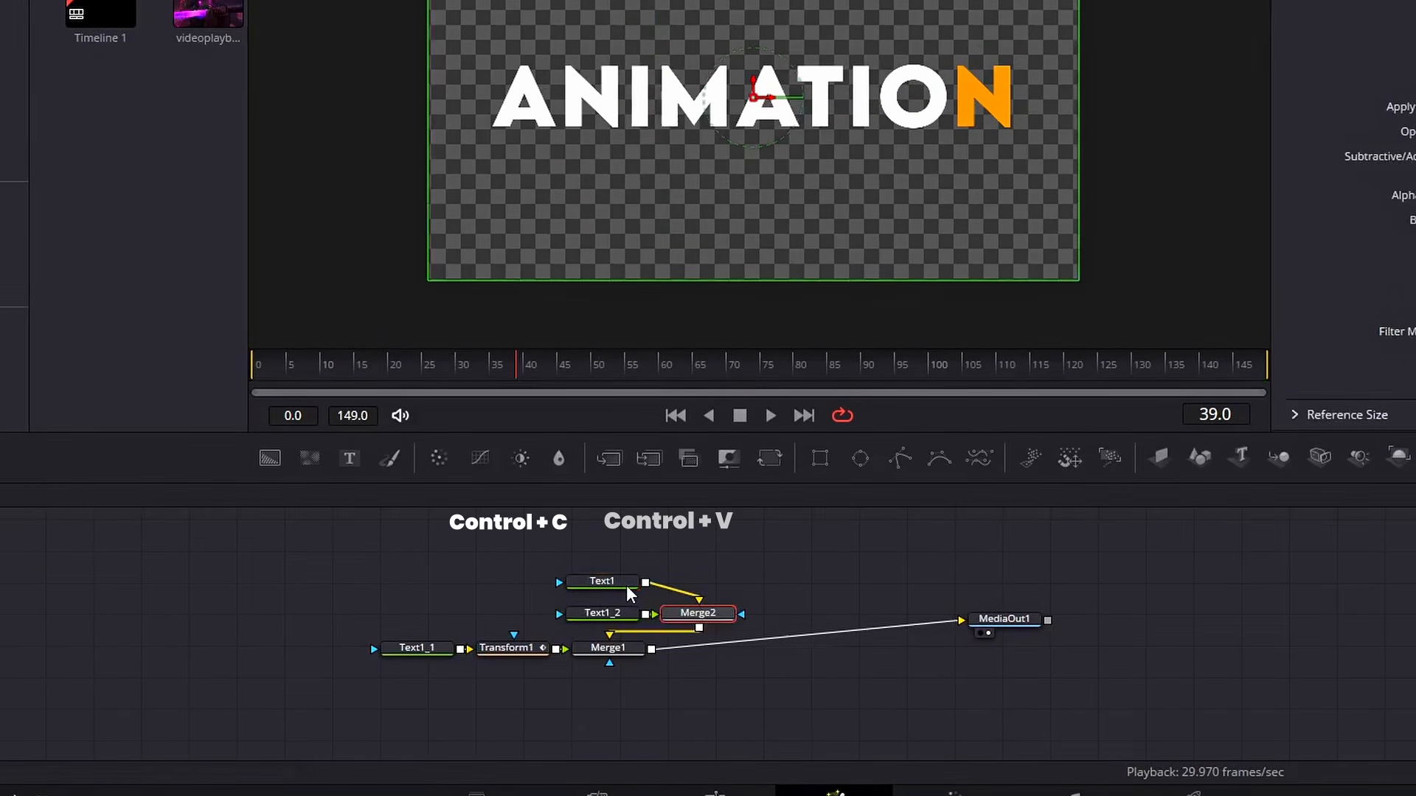
Delete the Text1 and Merge2 nodes and move Text1_2 above Text1_1
left_click(627, 588)
key("Delete")
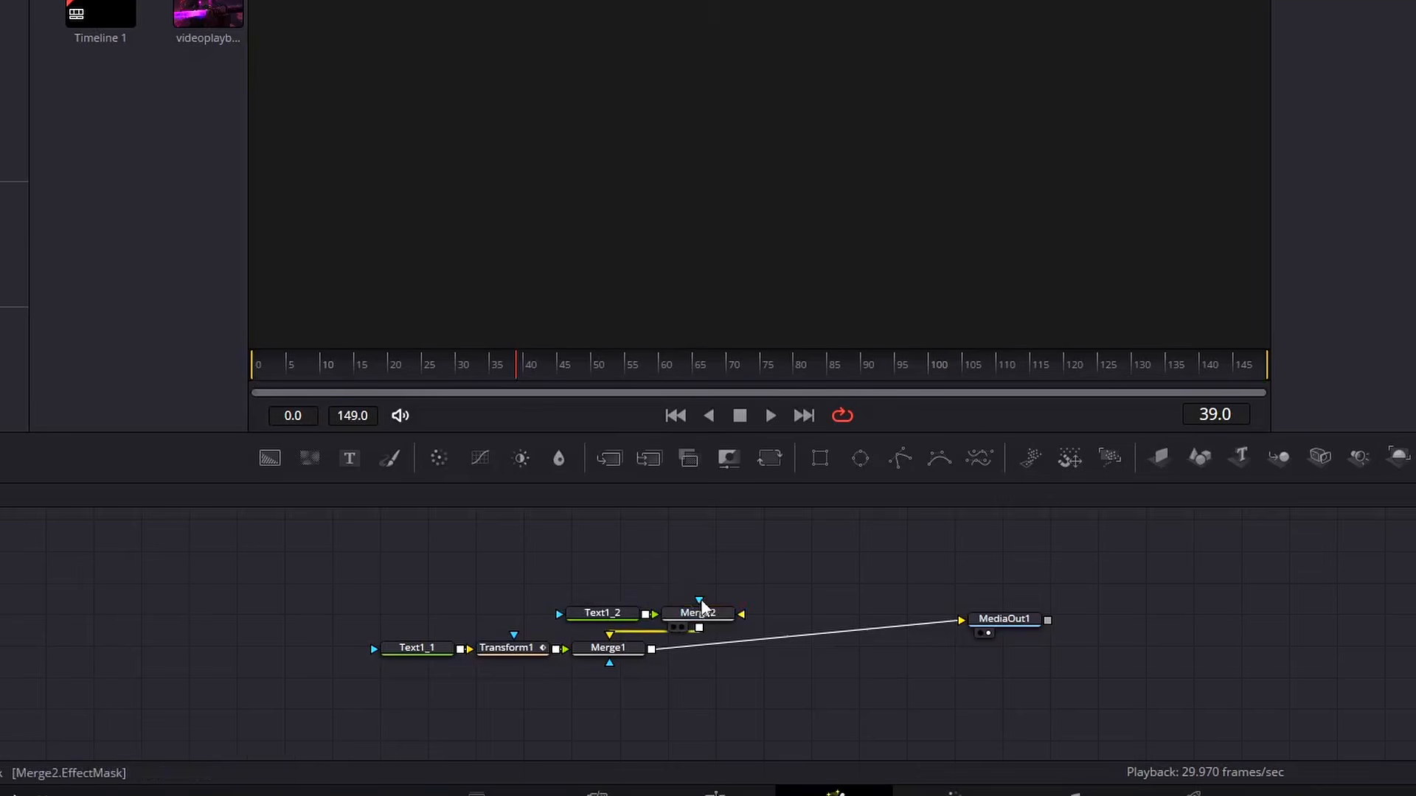
left_click(710, 614)
key("Delete")
left_click_drag(609, 620, 430, 625)
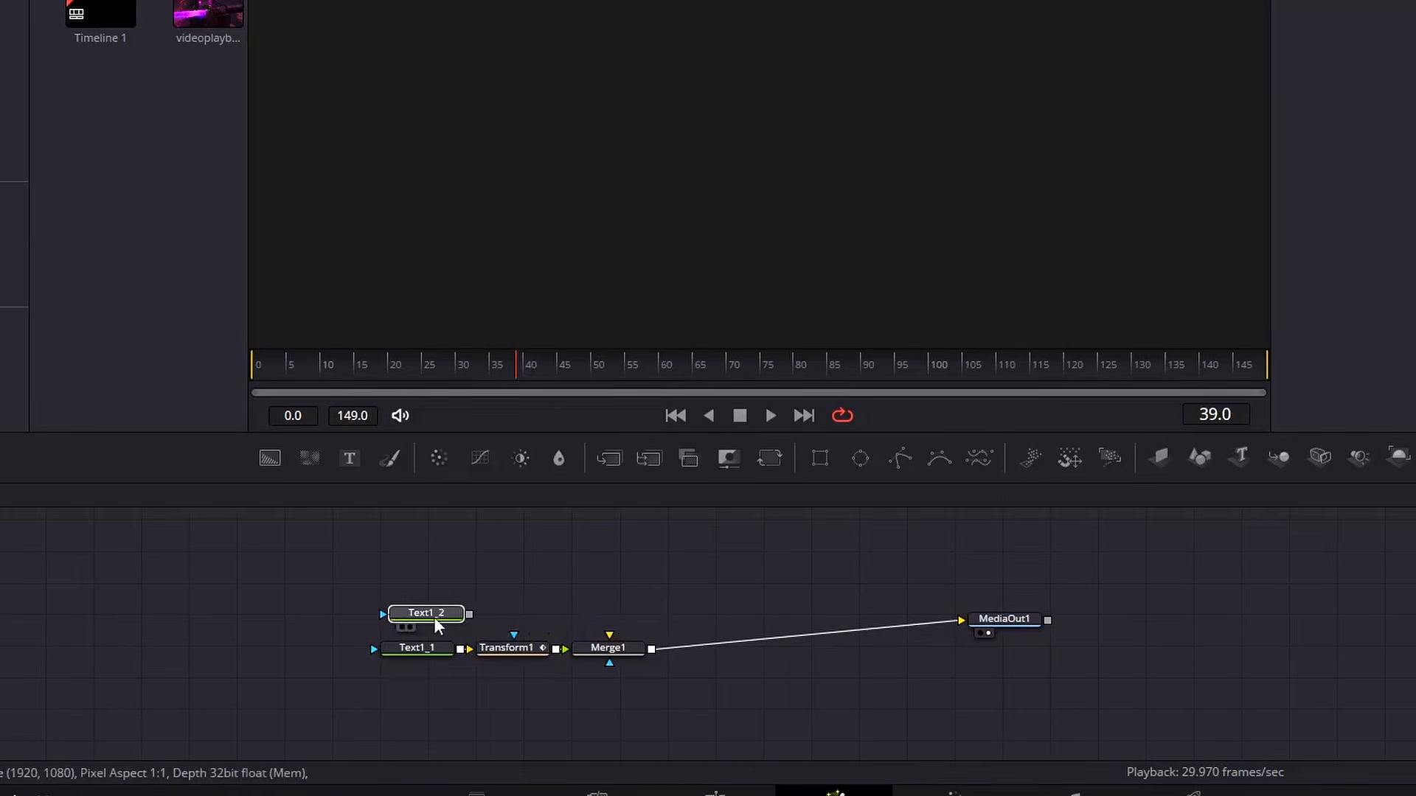
Add a Transform node after Text1_2 and connect it into Merge1
left_click(769, 458)
left_click_drag(564, 614, 609, 634)
Remove the final N from the Text1_2 text so it reads ANIMATIO
left_click(448, 621)
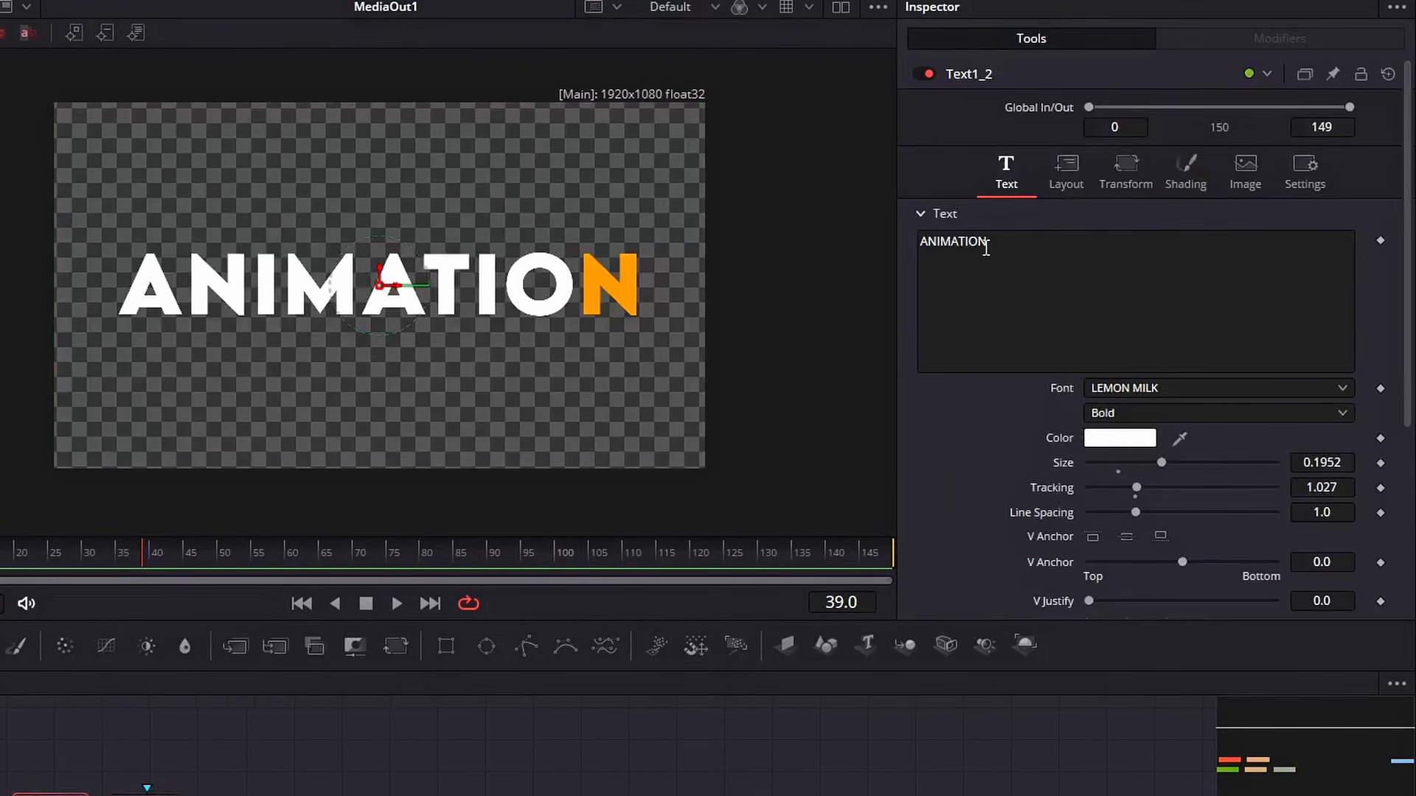
left_click(988, 243)
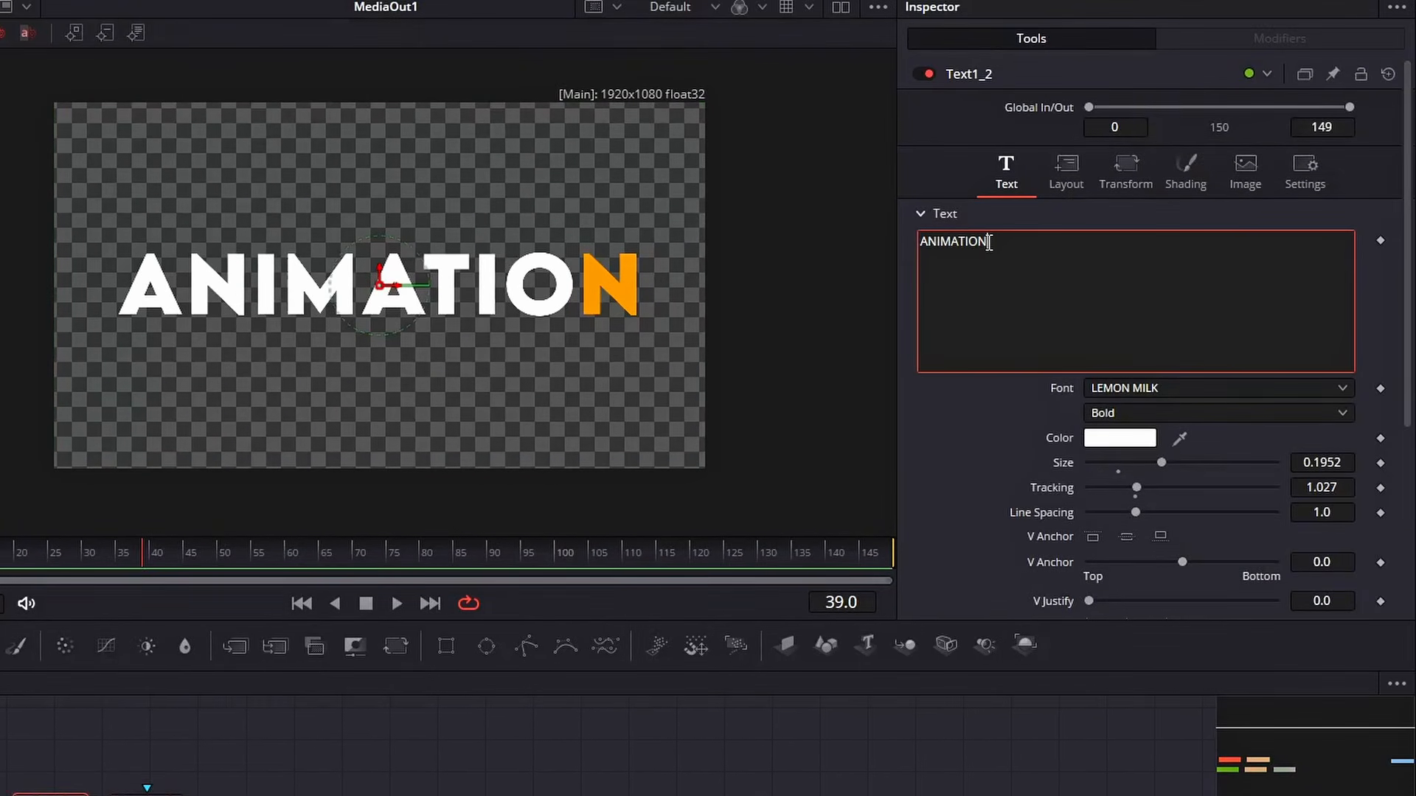
key("BackSpace")
Set the Text1_2 colour to #FF9300
left_click(1119, 438)
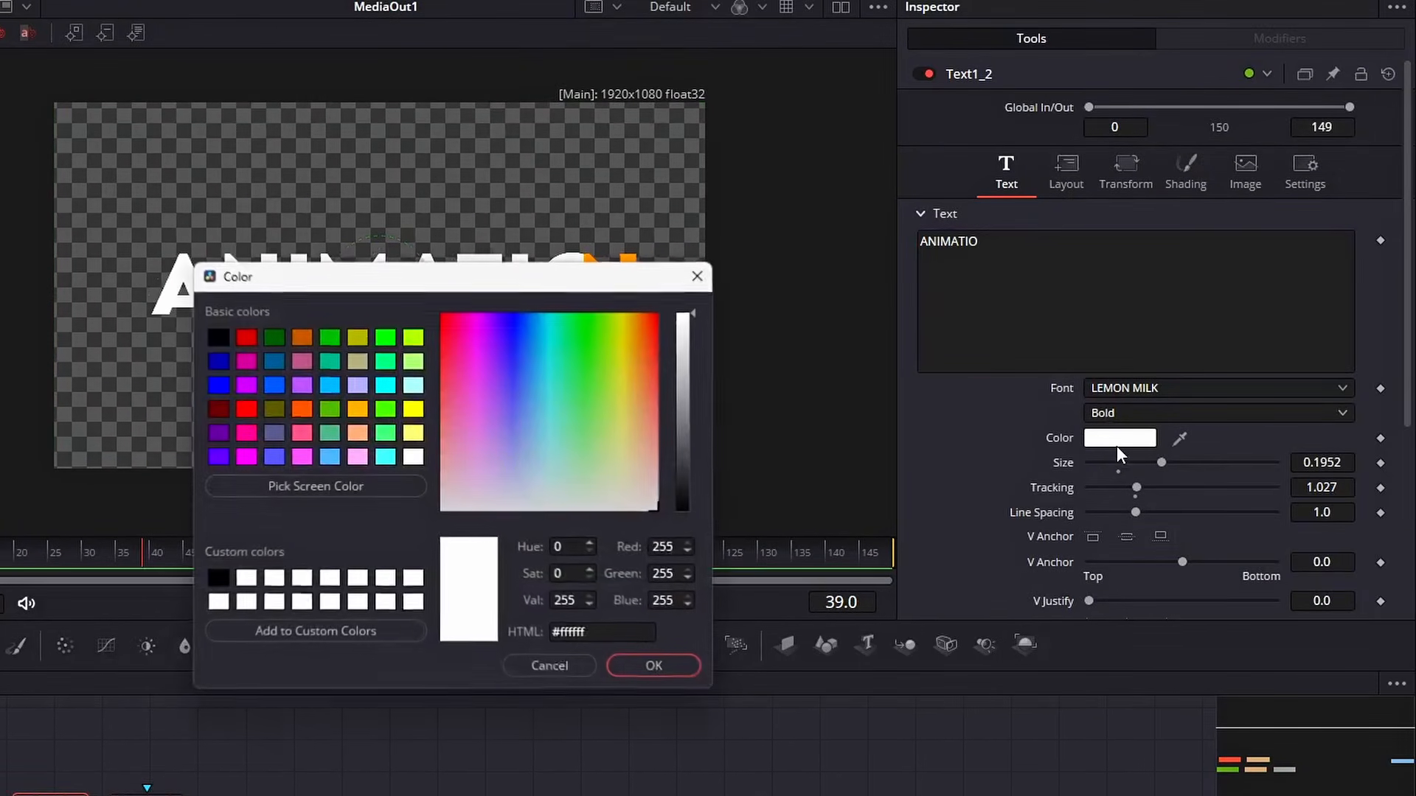
left_click(579, 633)
double_click(579, 634)
key("ctrl+v")
type("0")
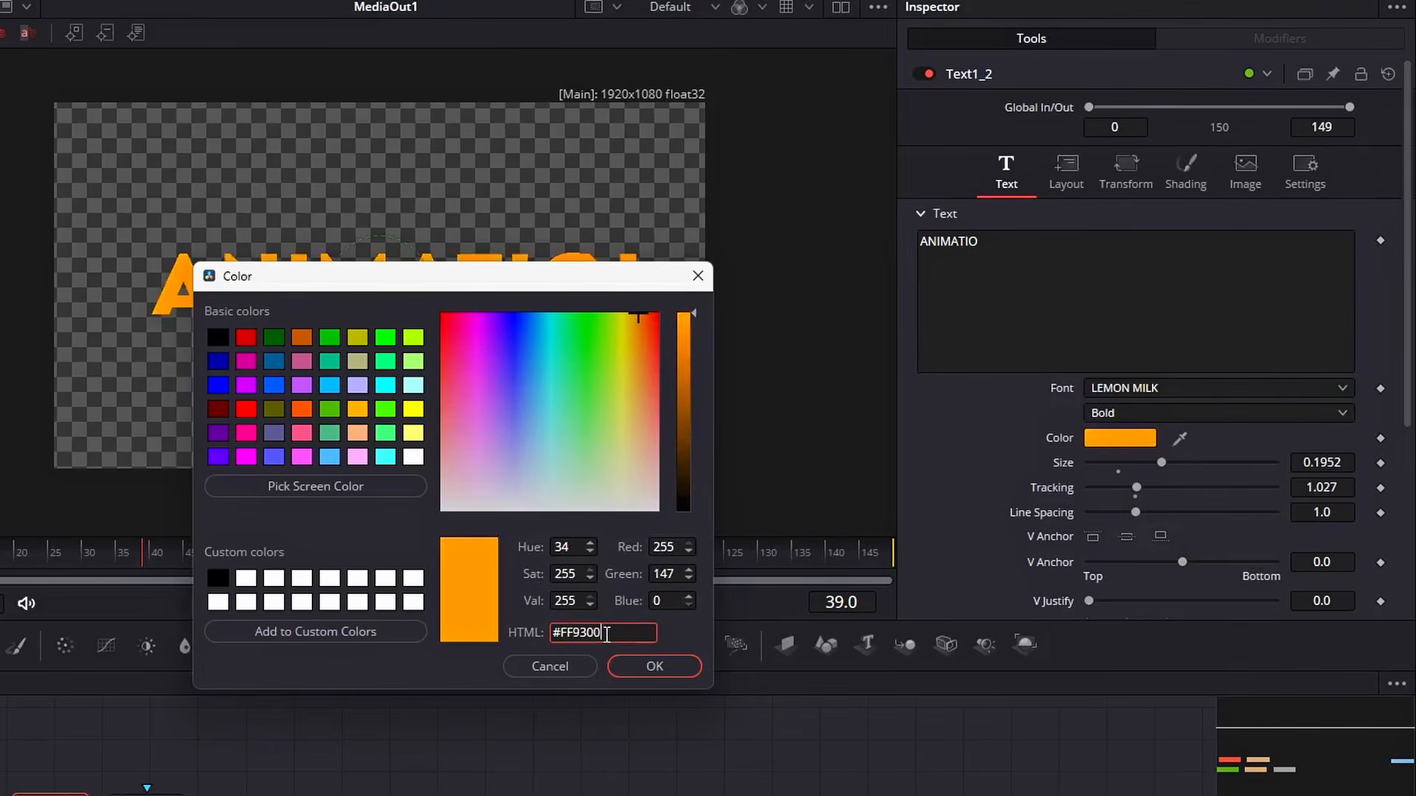
left_click(647, 666)
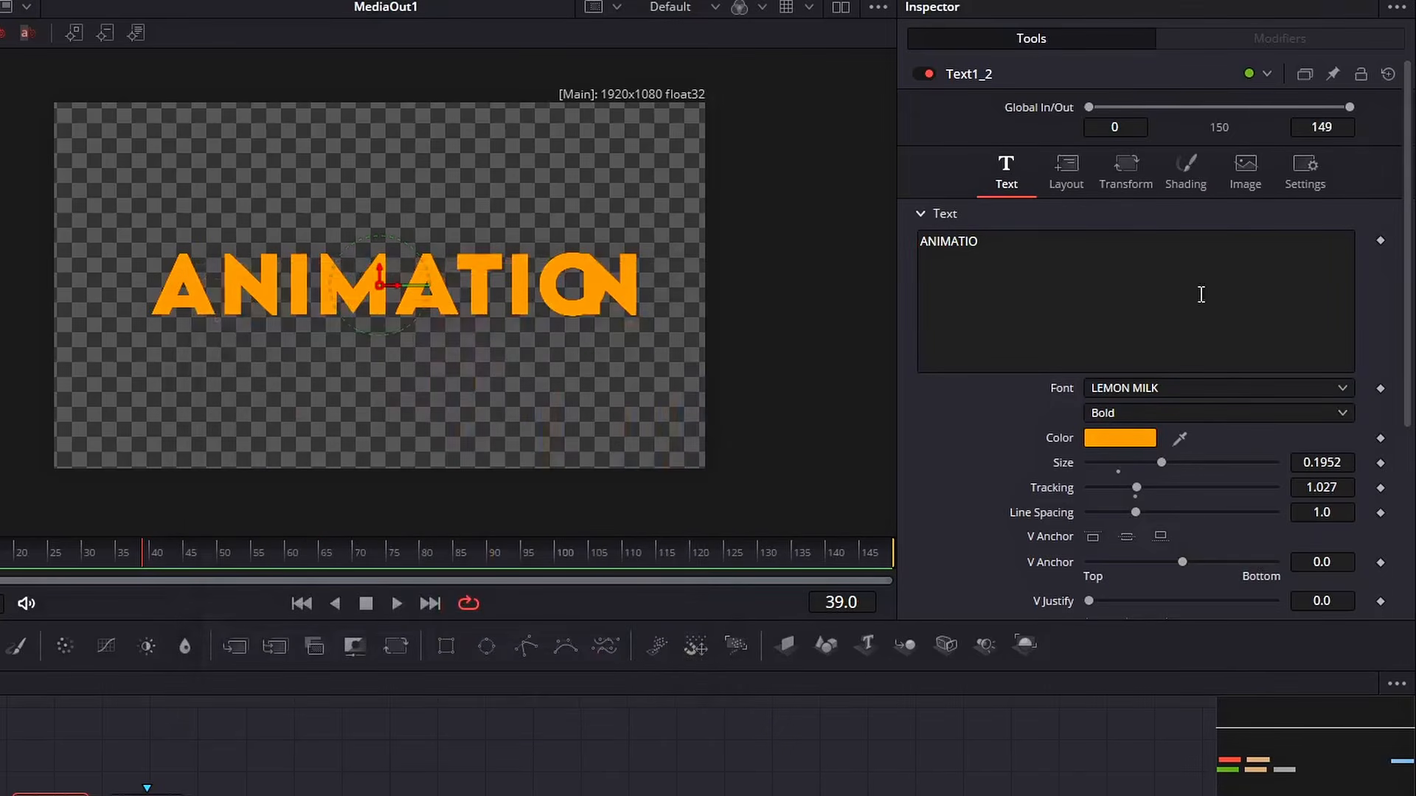
Set the Text1_2 character offset X to -0.05
left_click(1125, 169)
left_click_drag(1180, 289, 1144, 289)
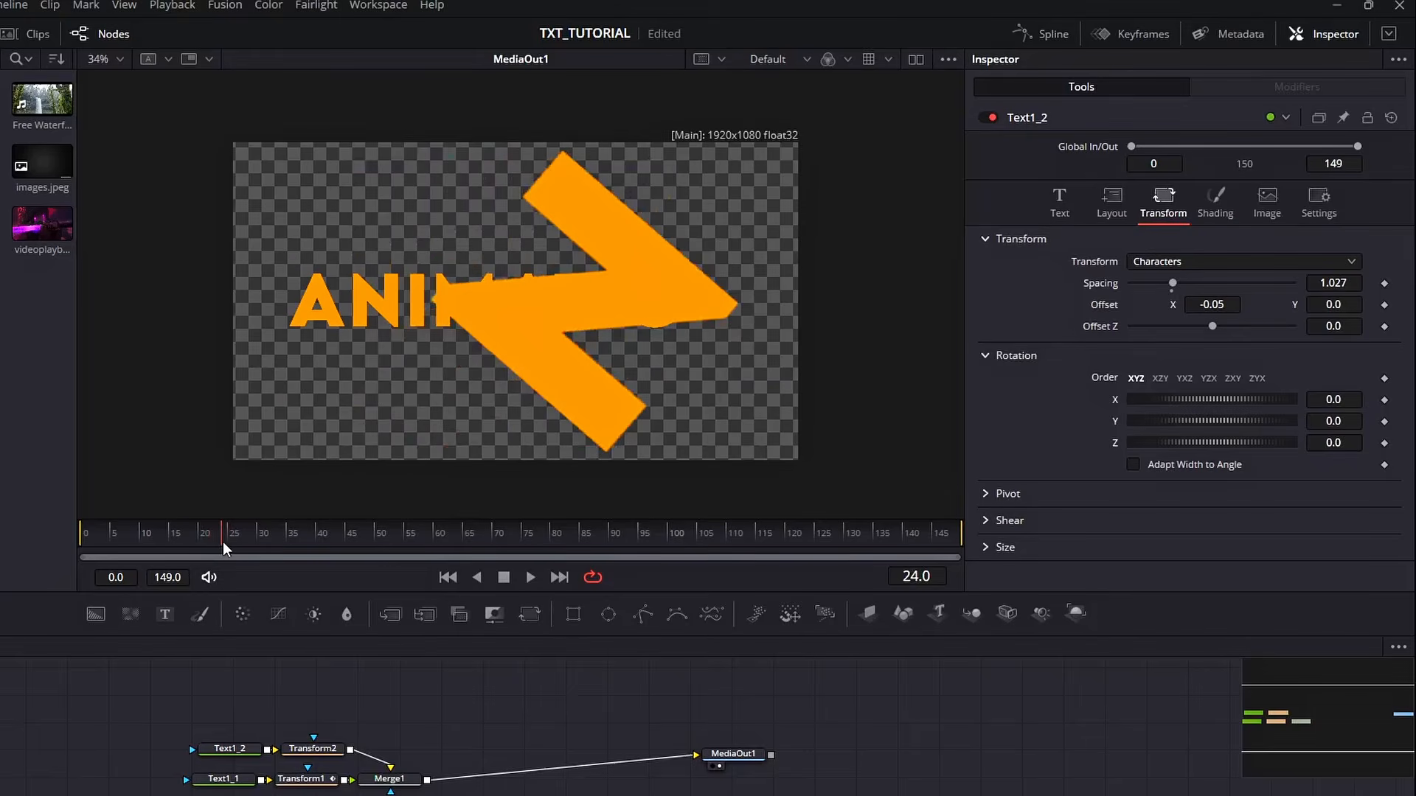
At frame 24, select Transform2 and add a keyframe to its Center
left_click_drag(222, 541, 225, 542)
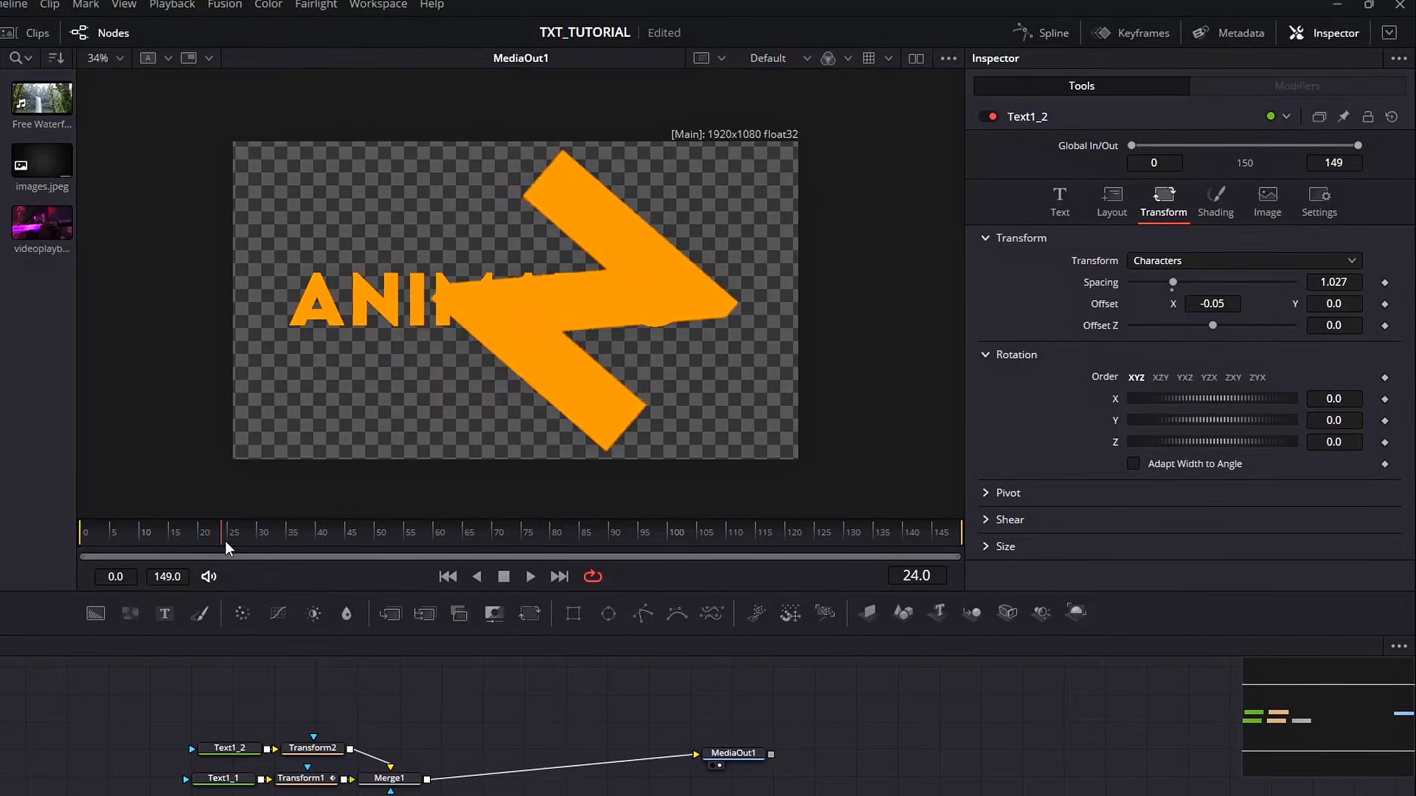
left_click(313, 750)
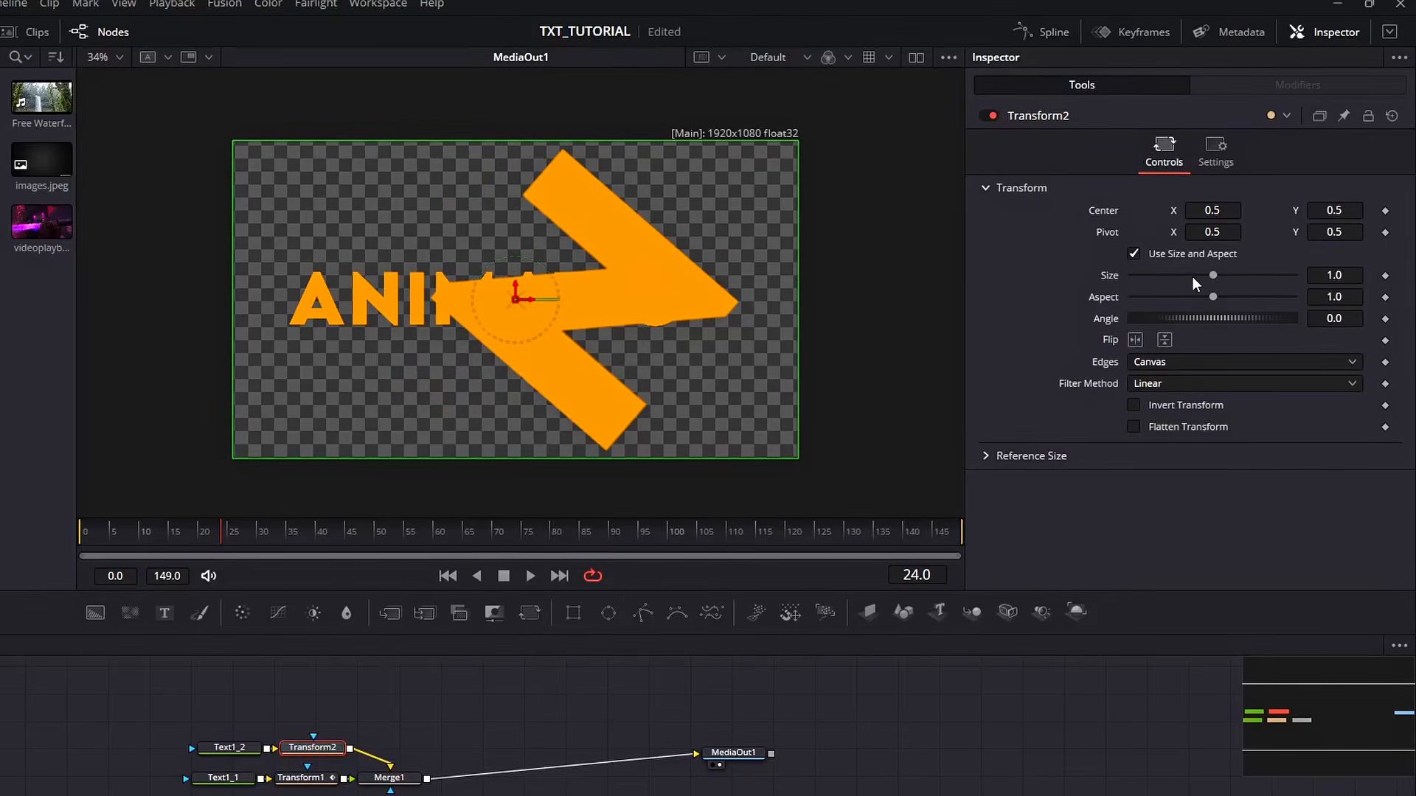
left_click(1387, 211)
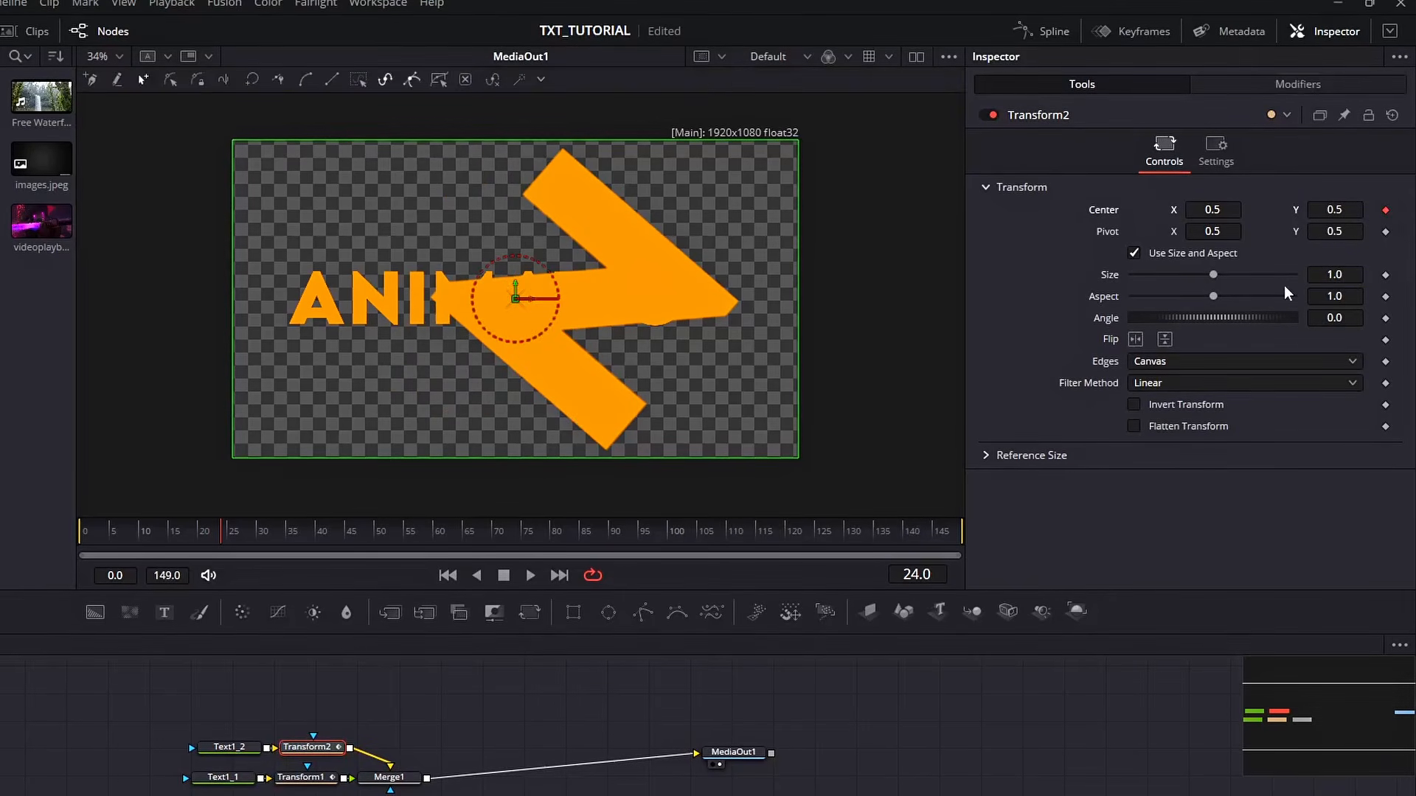
Keyframe Transform2's Center at frame 31 and set Center X to 0.762 at frame 24
left_click(266, 532)
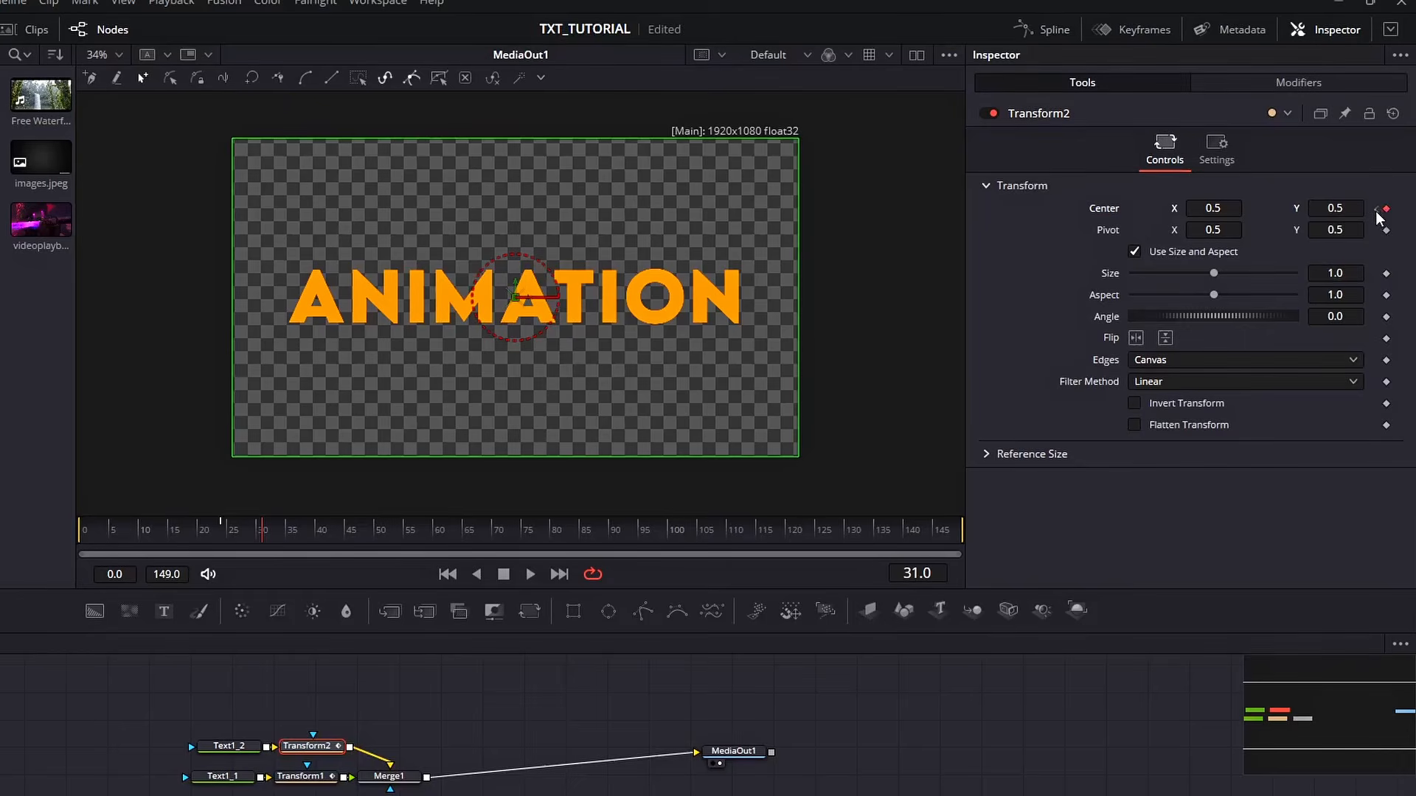
left_click(1376, 210)
left_click_drag(1211, 209, 1297, 209)
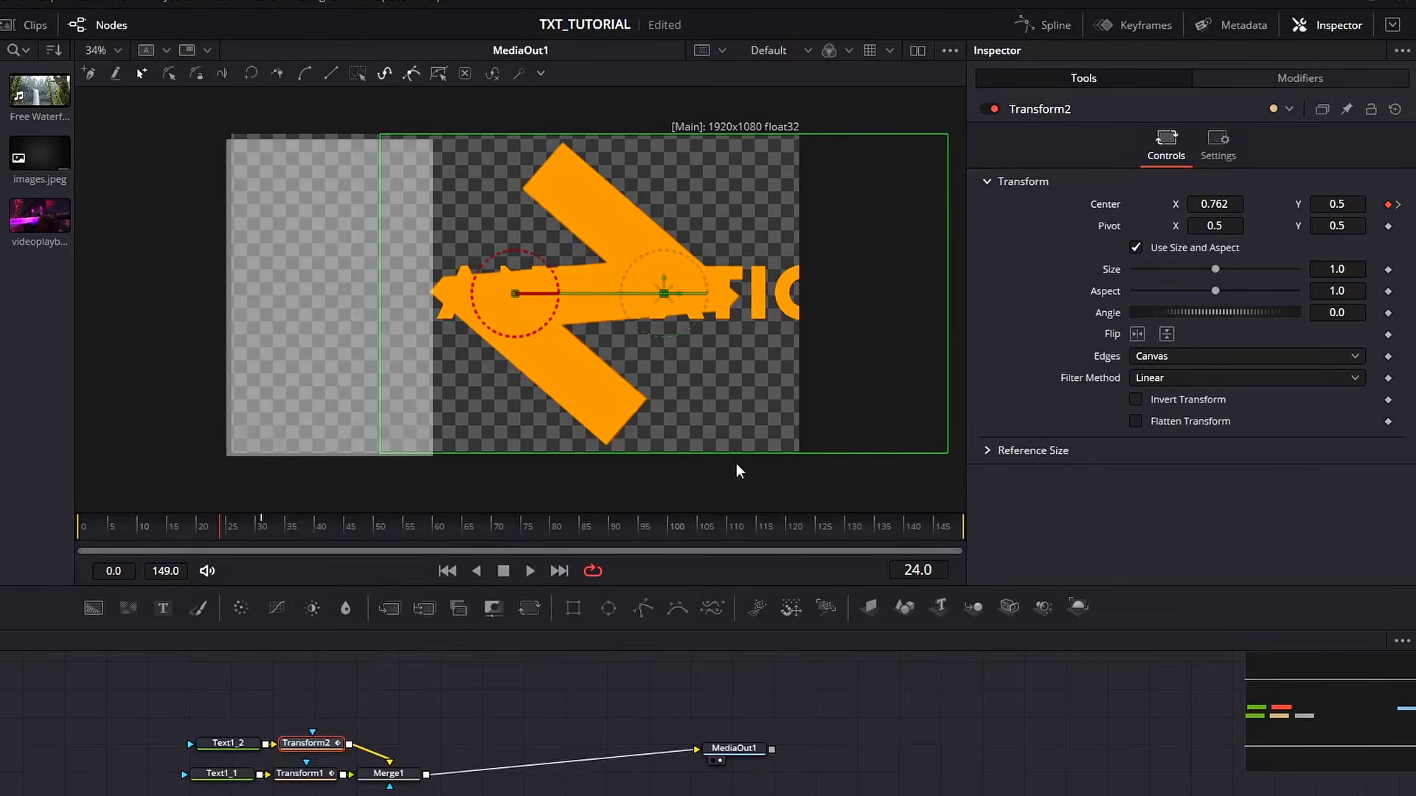
Keyframe Text1_2's shading opacity at frames 24 and 30, setting opacity to 0 at frame 24
left_click(214, 748)
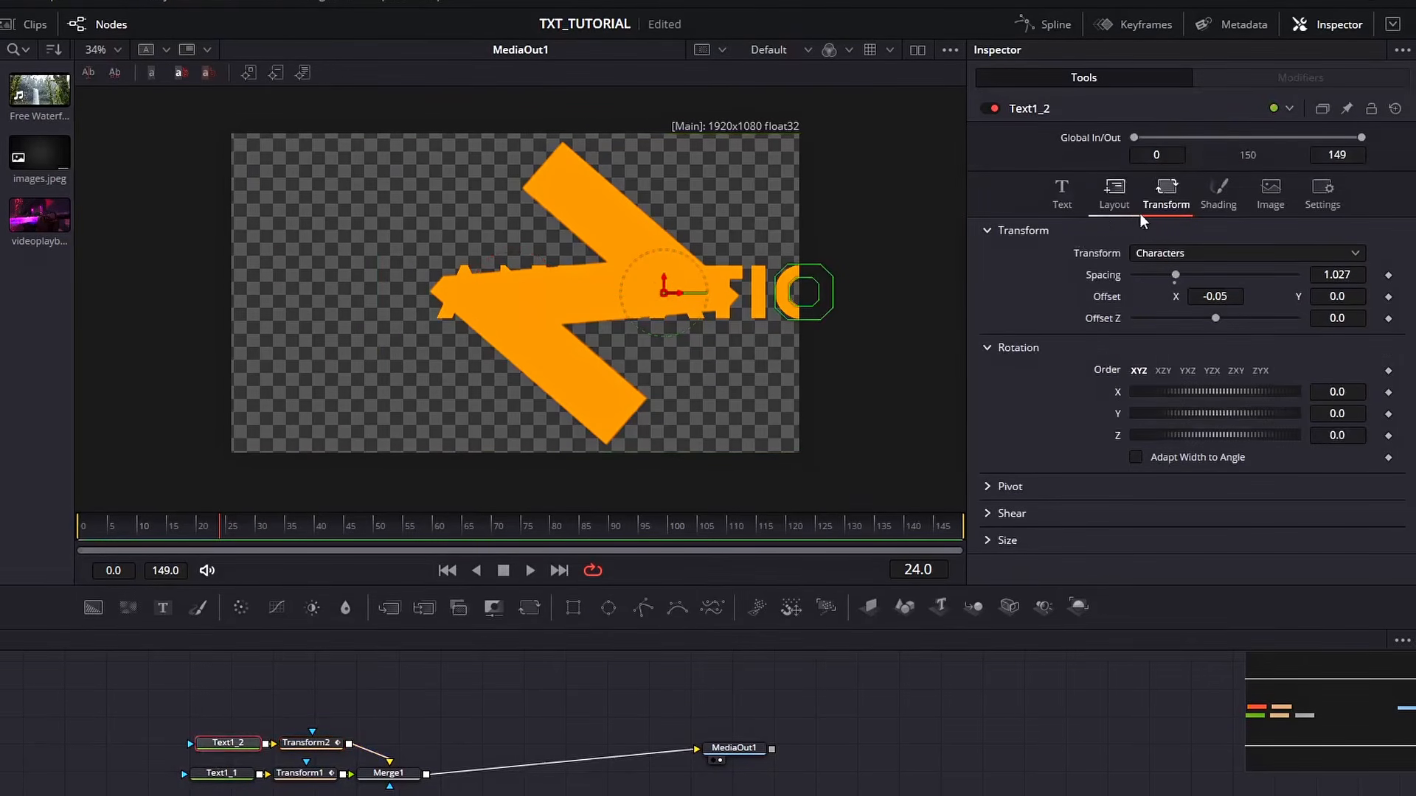
left_click(1221, 203)
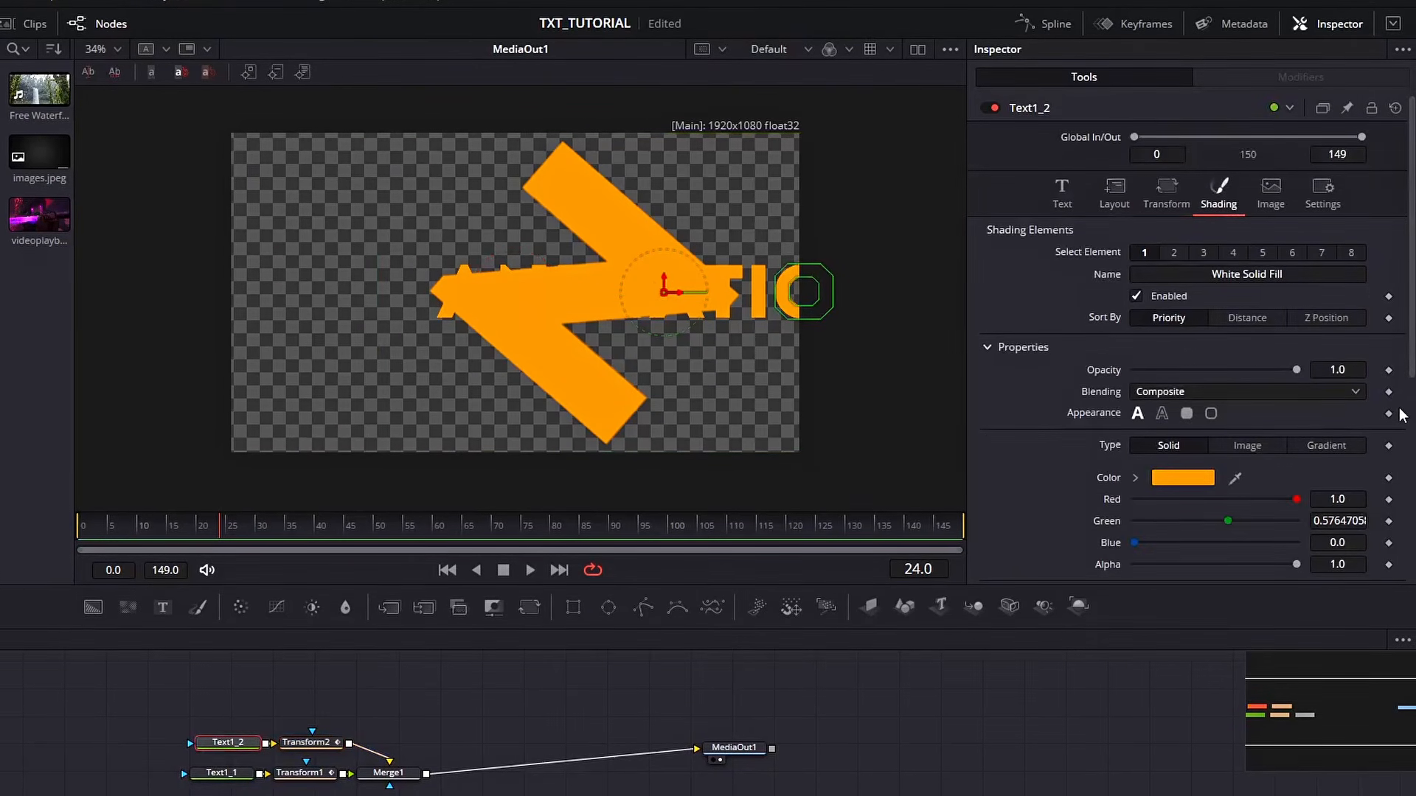
left_click(1389, 369)
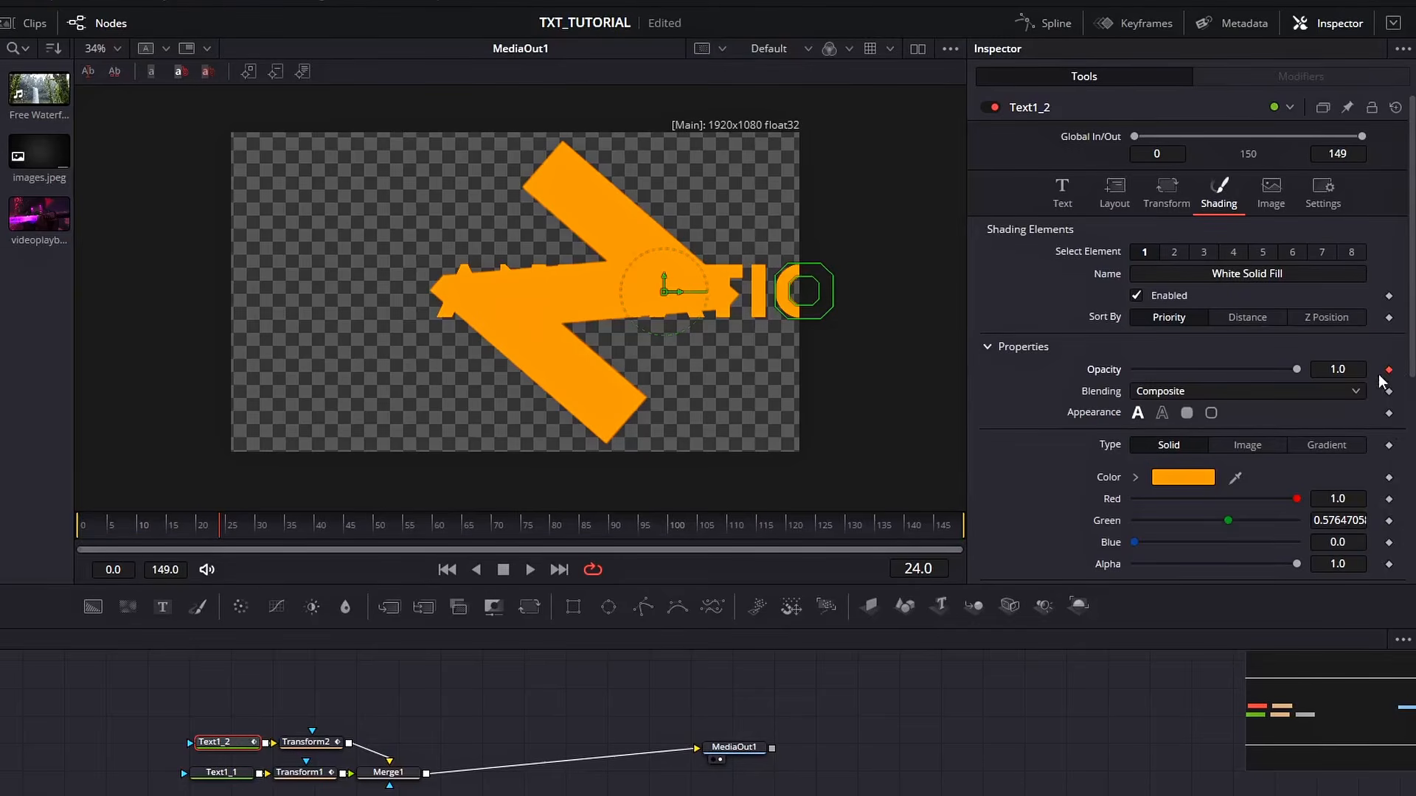
left_click(257, 531)
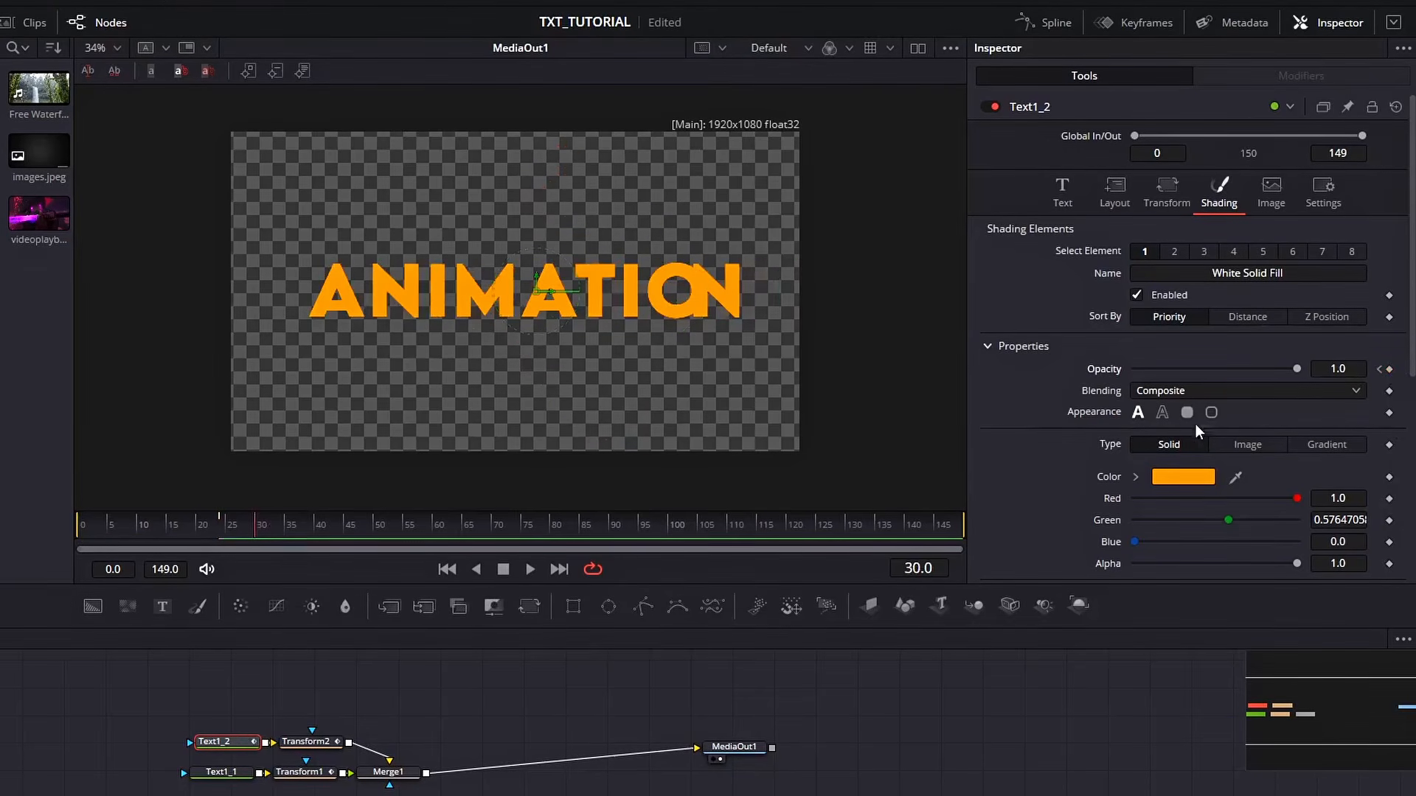
left_click(1378, 369)
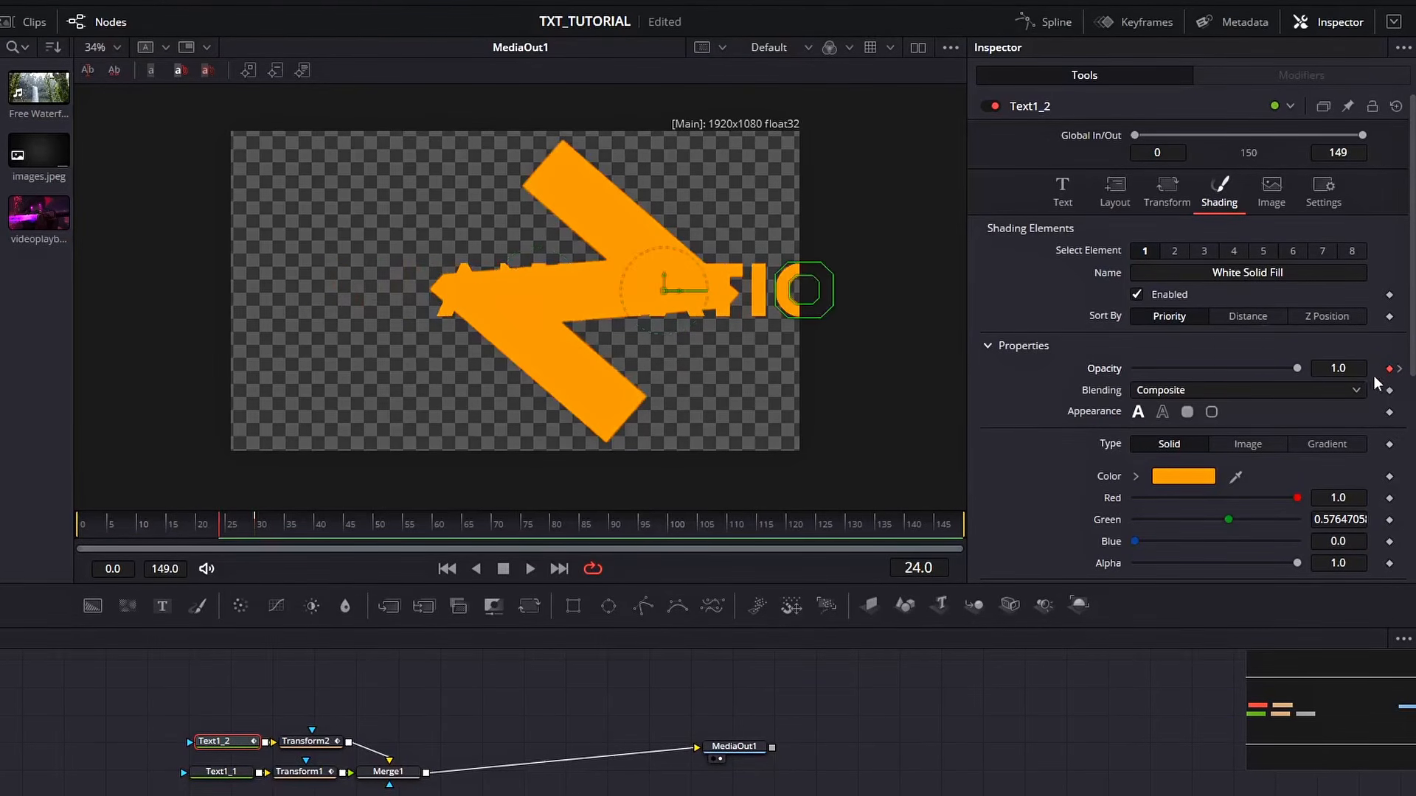
left_click_drag(1297, 369, 1064, 370)
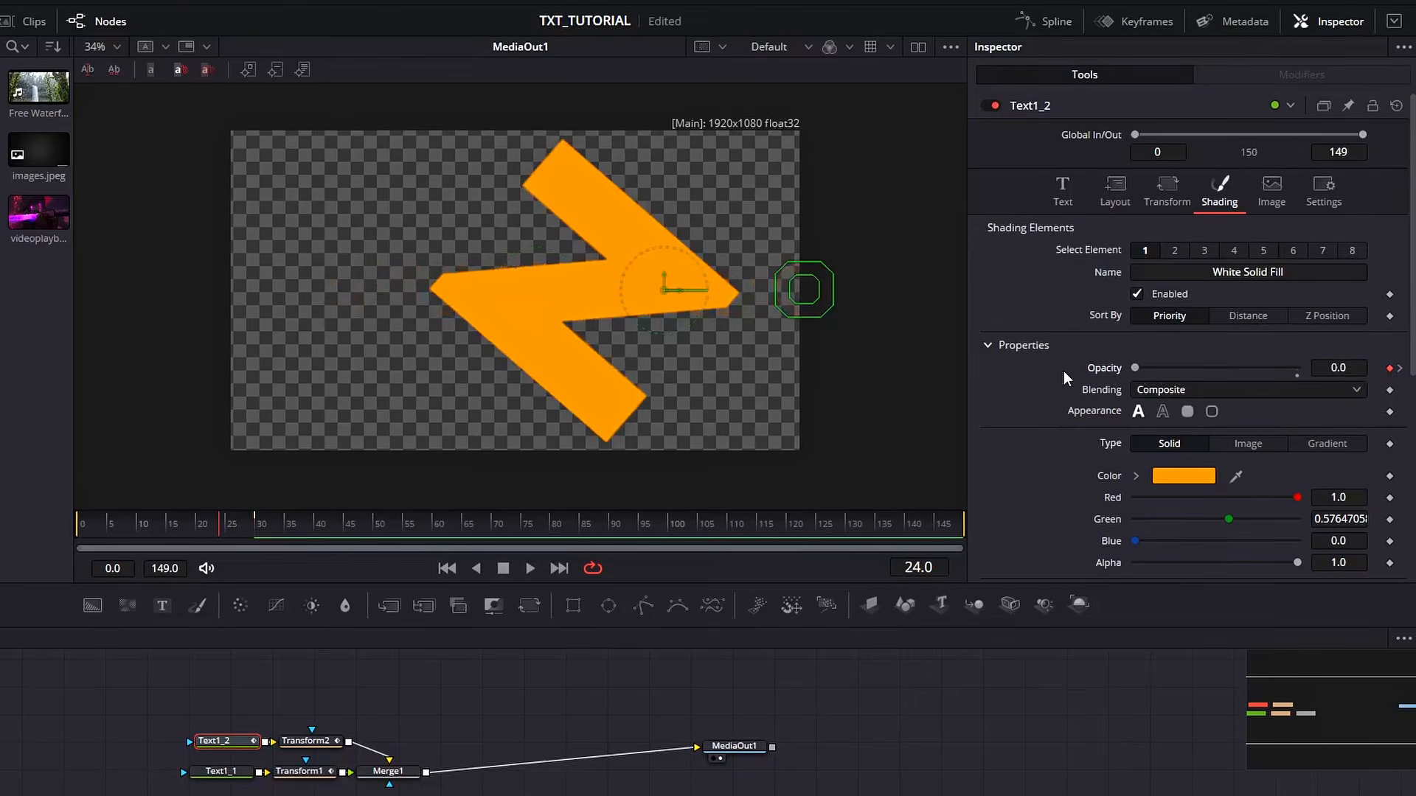
Smooth all Text1_2 opacity keyframes in the spline editor and adjust their ease
left_click(1067, 22)
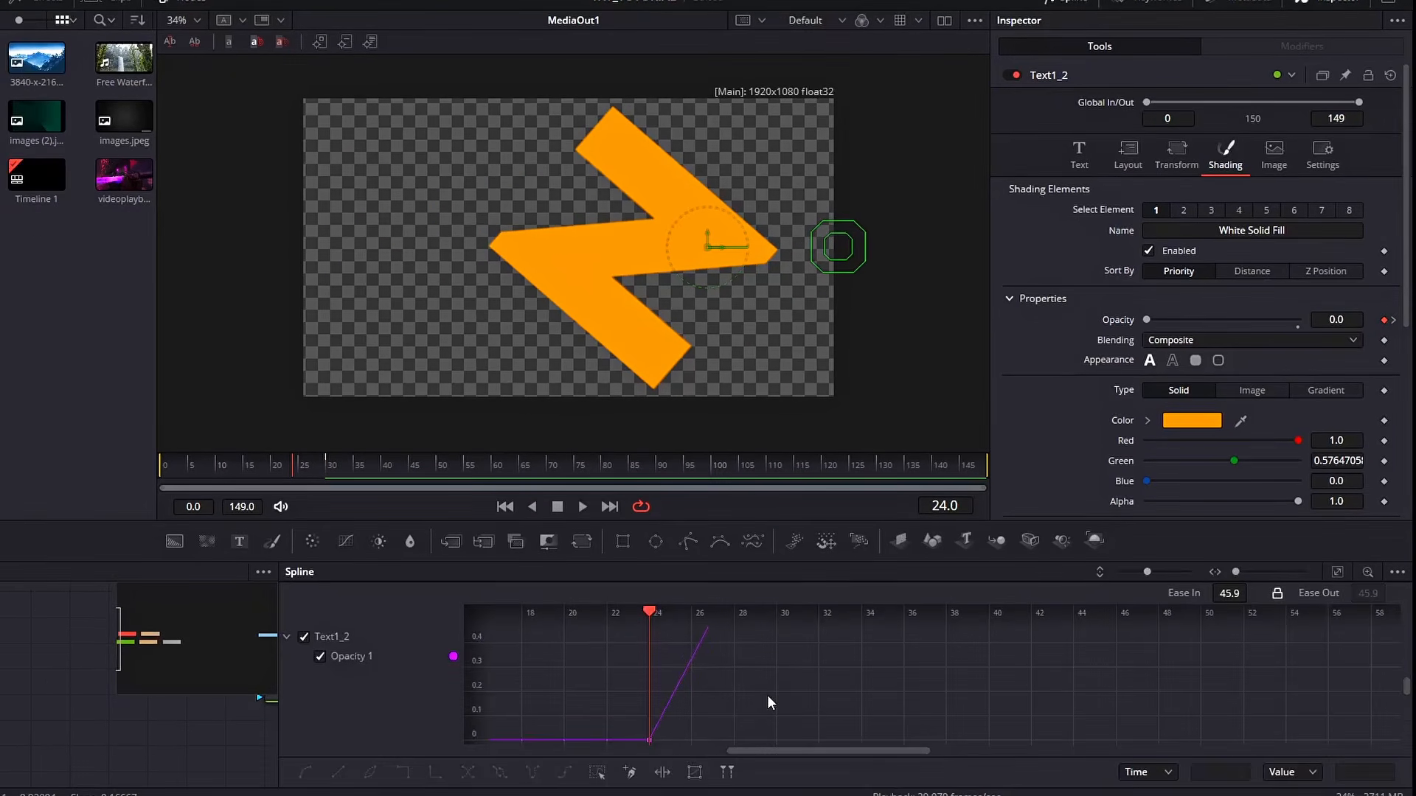
key("ctrl+f")
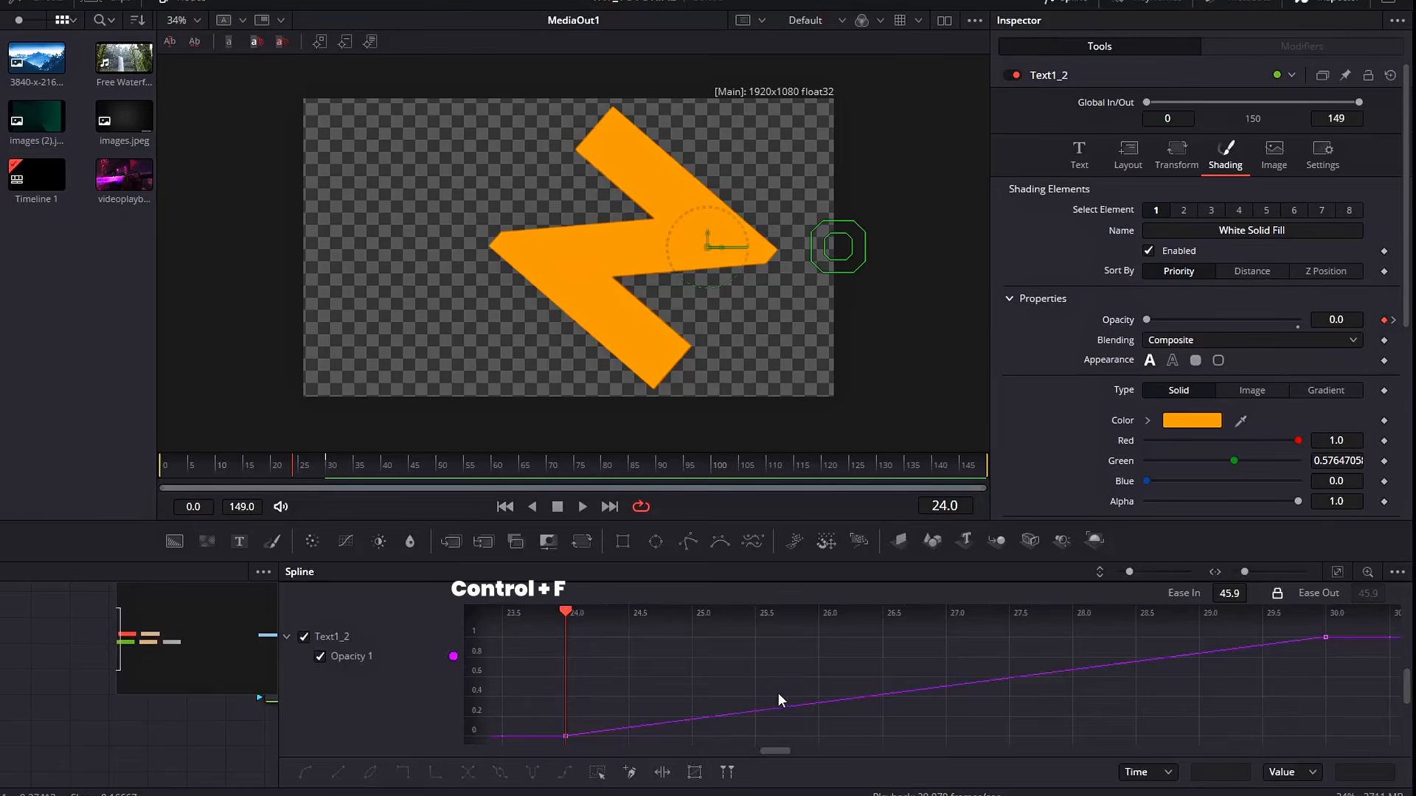
key("ctrl+a")
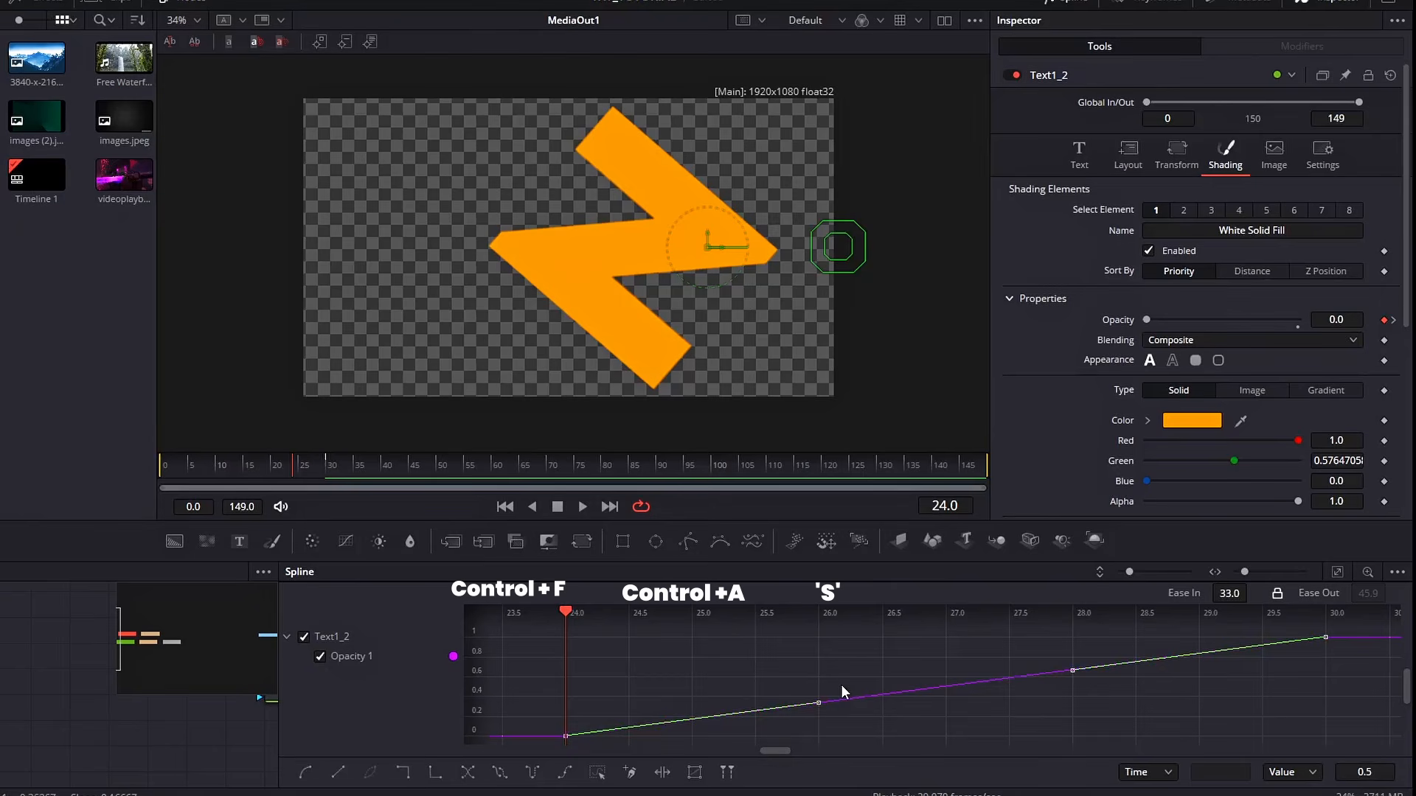
key("s")
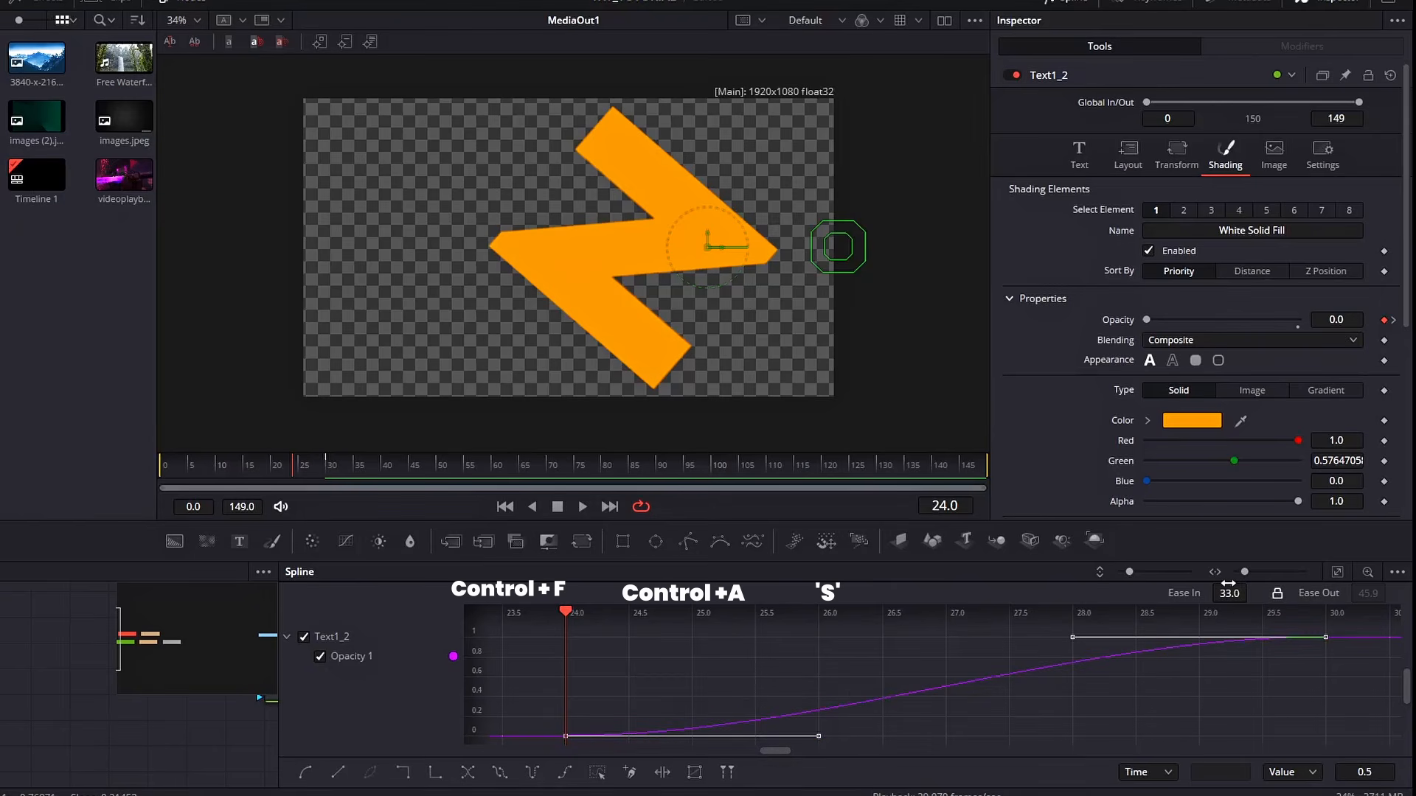
left_click_drag(1226, 592, 1239, 593)
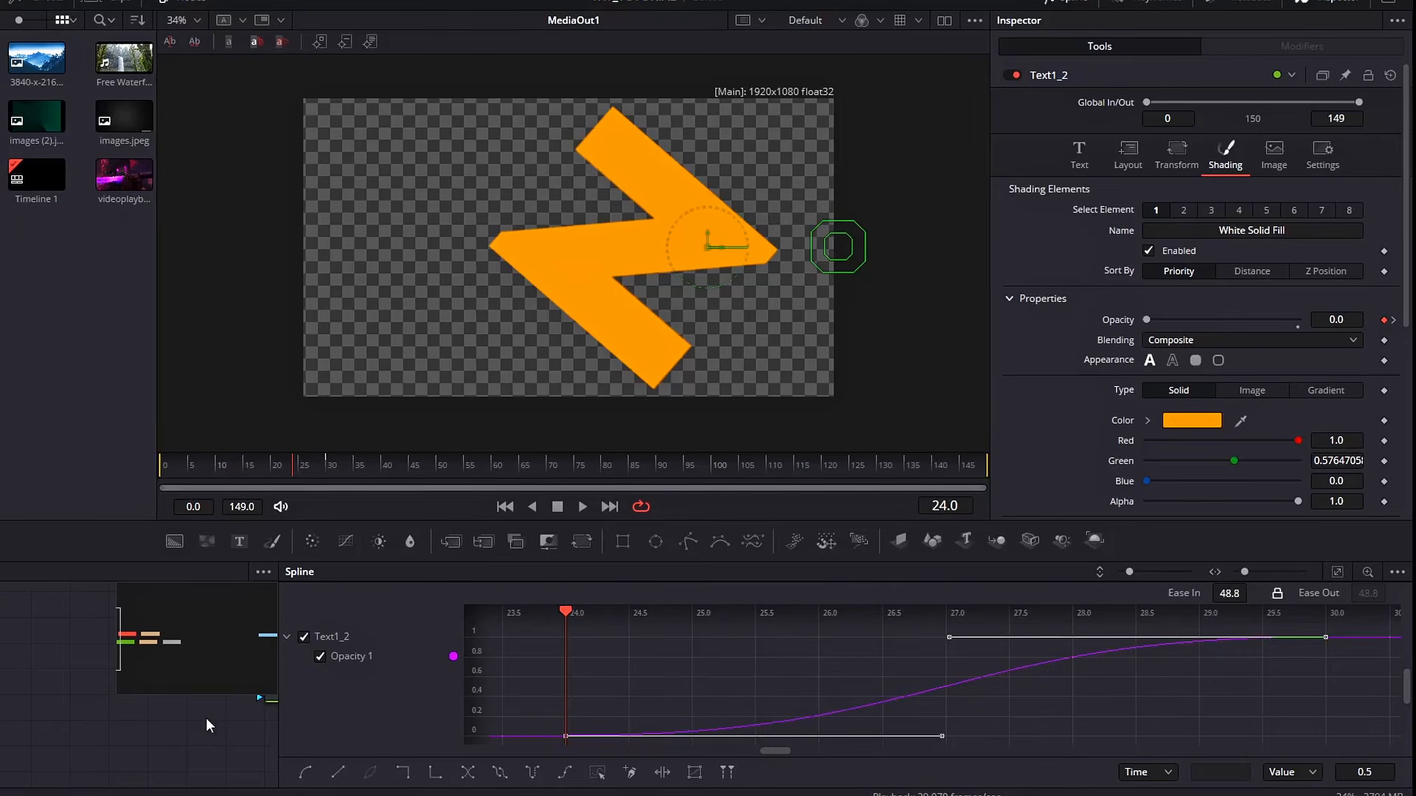
left_click(1042, 1)
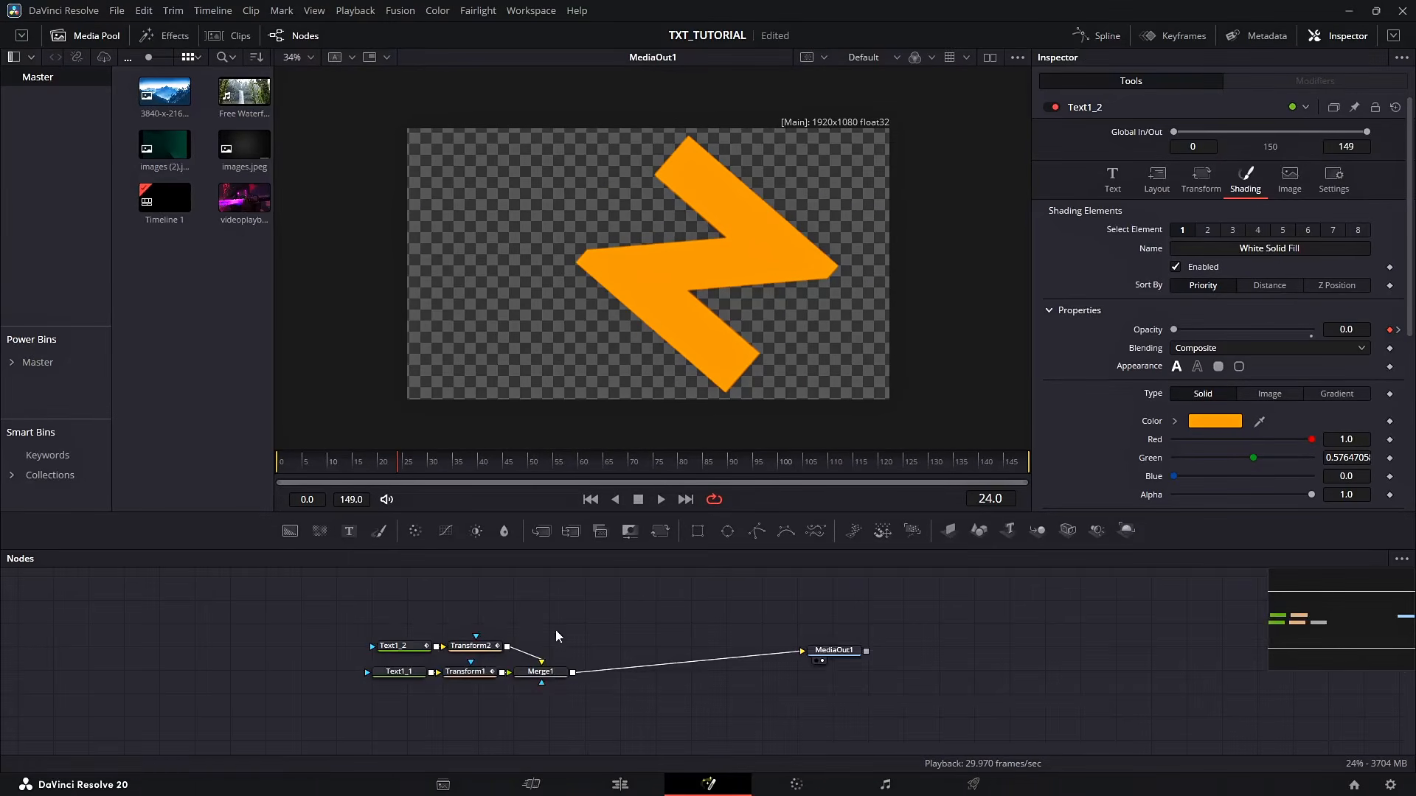
Select all of Transform2's Center displacement keyframes in the spline editor and apply an ease curve to them
left_click(483, 645)
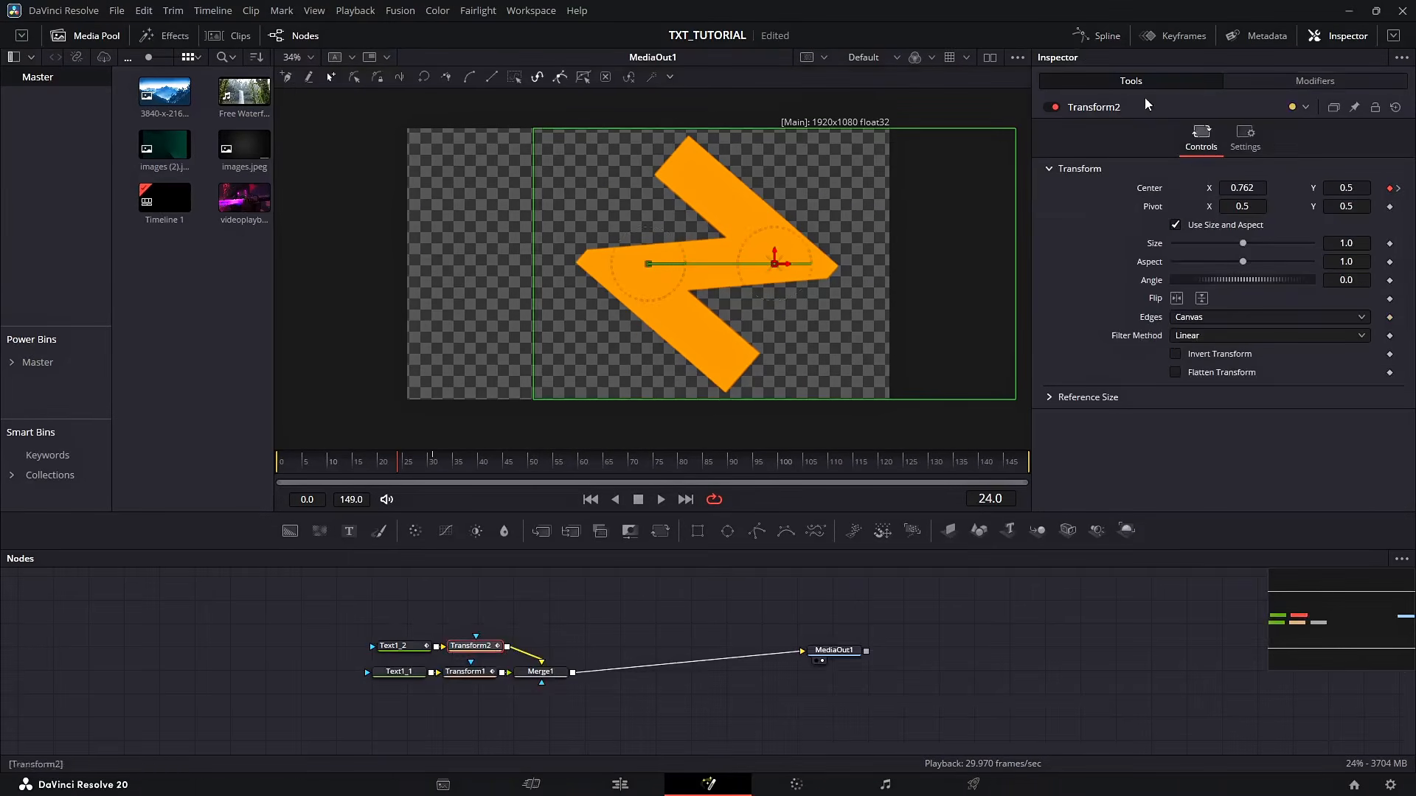
left_click(1094, 40)
left_click(319, 618)
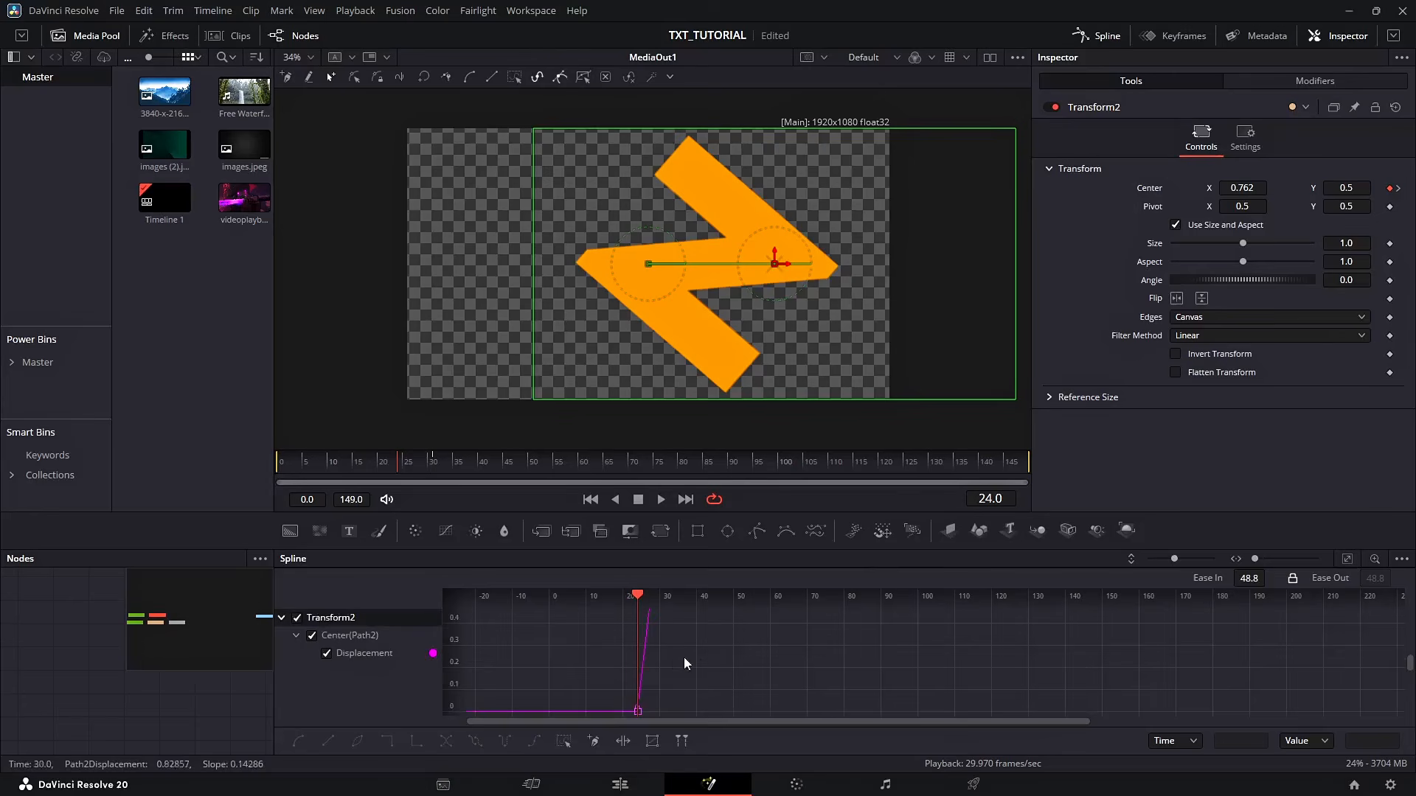
key("f")
key("ctrl+a")
right_click(811, 656)
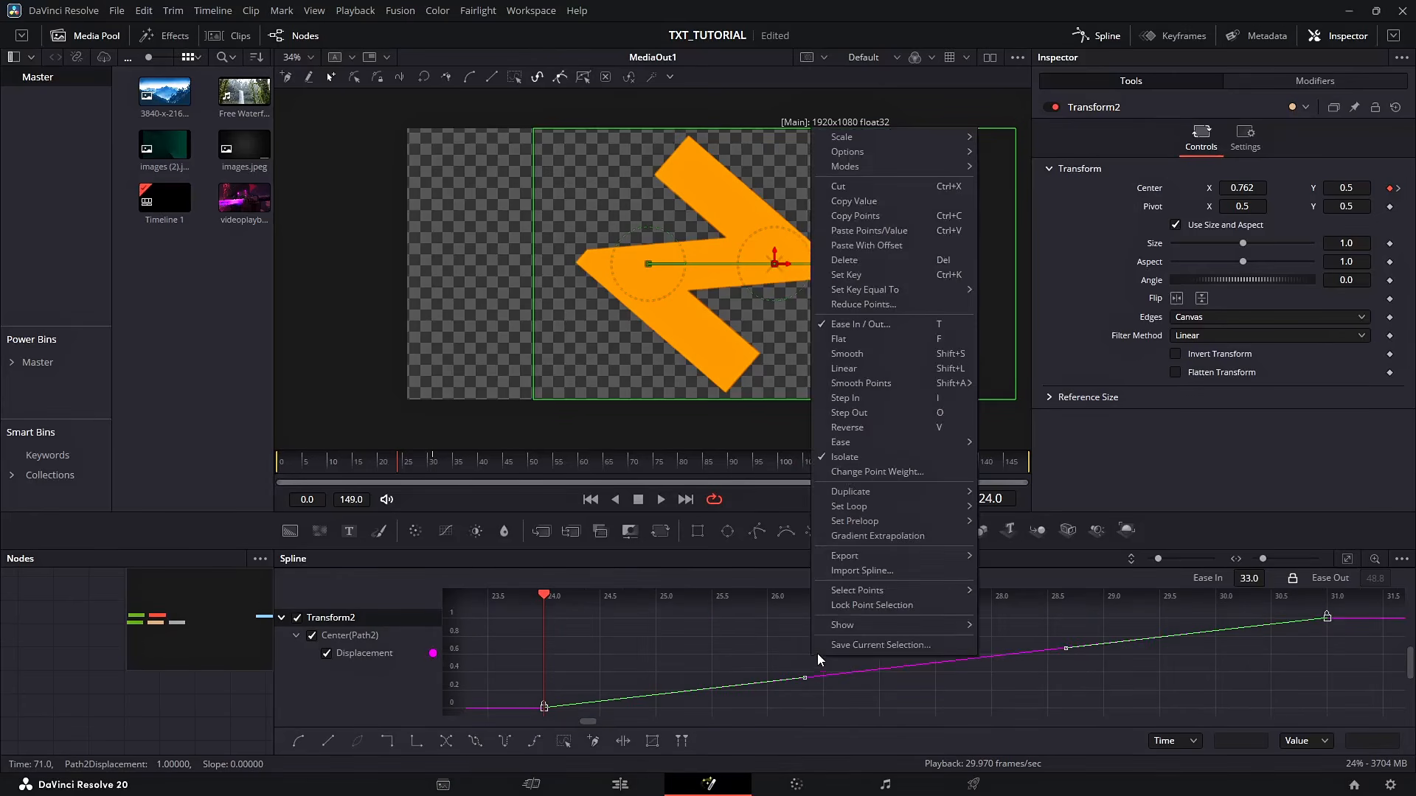
mouse_move(899, 442)
left_click(1018, 485)
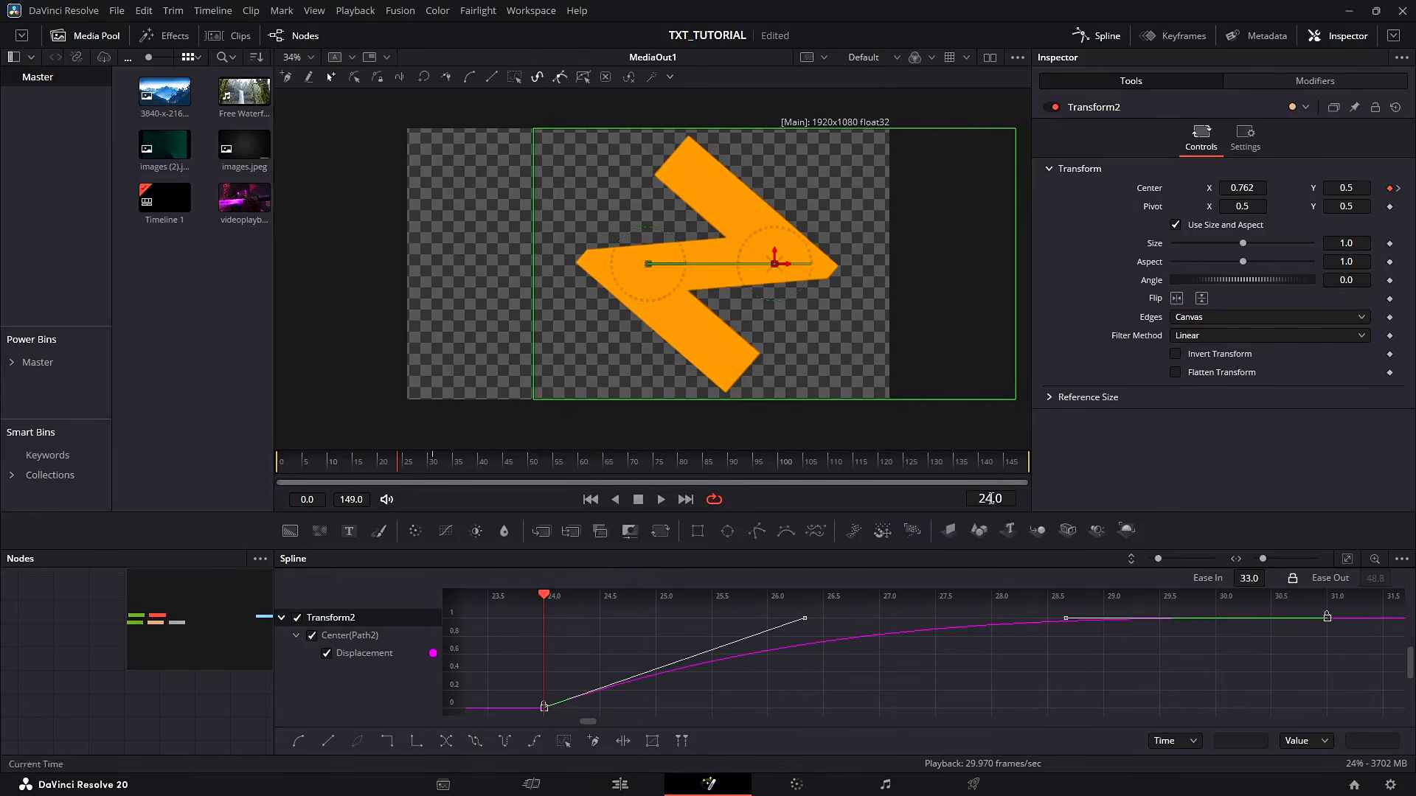
Play back the animation from the start to review the eased motion
left_click_drag(363, 464, 134, 503)
key("space")
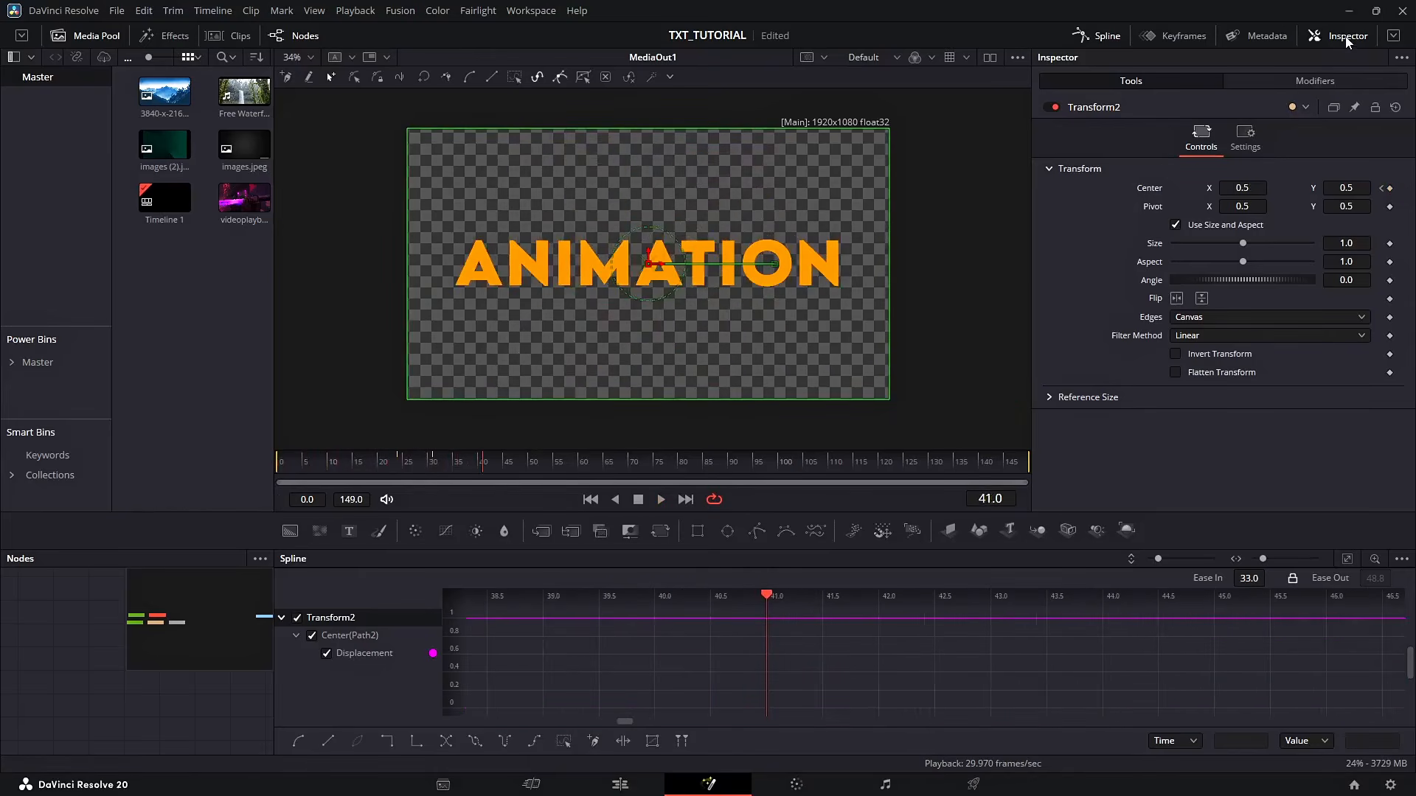
left_click(1102, 36)
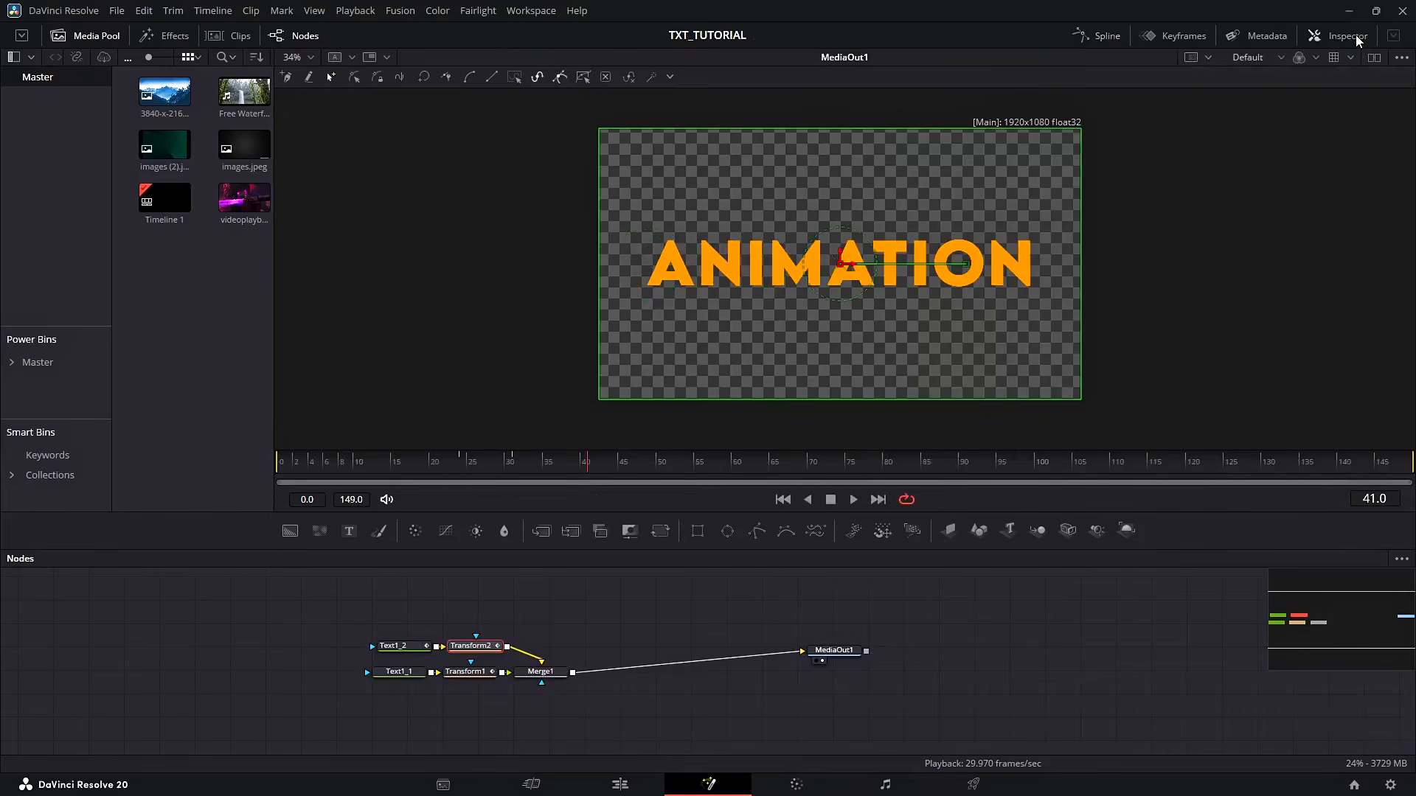
Enable motion blur in Text1_1's settings
left_click(398, 672)
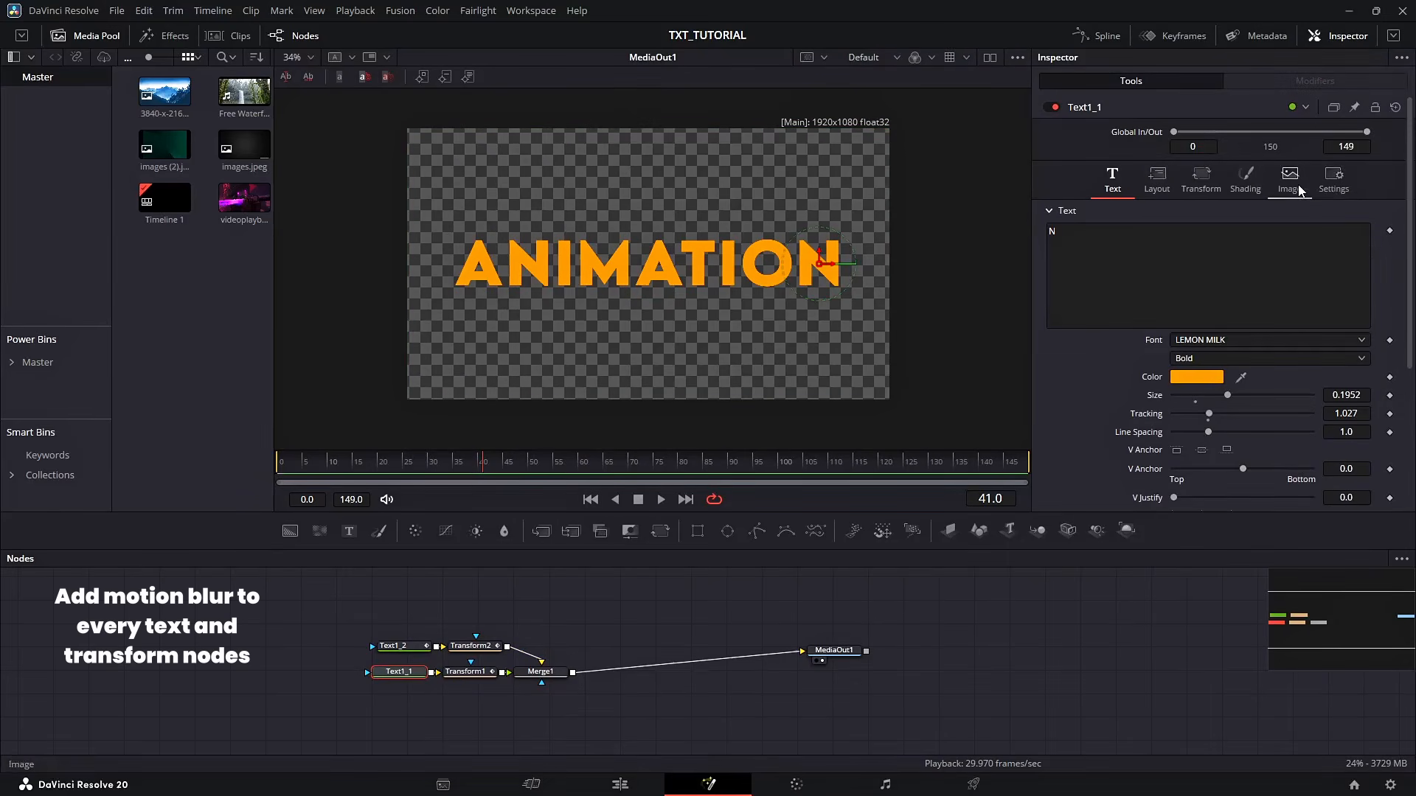
left_click(1319, 184)
left_click(1221, 275)
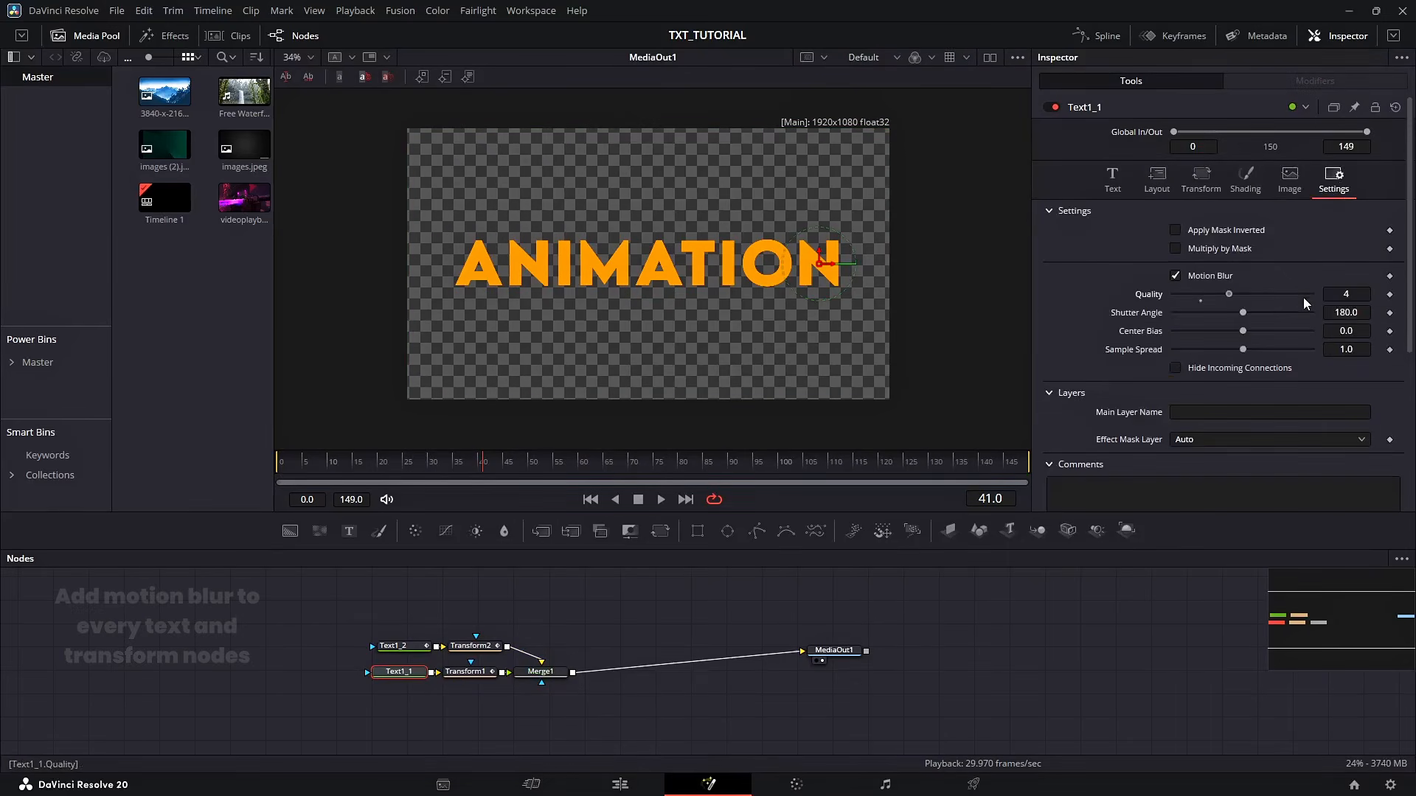
Enable motion blur in Text1_2's settings with quality 6 and shutter angle 280
left_click(398, 645)
left_click(1333, 181)
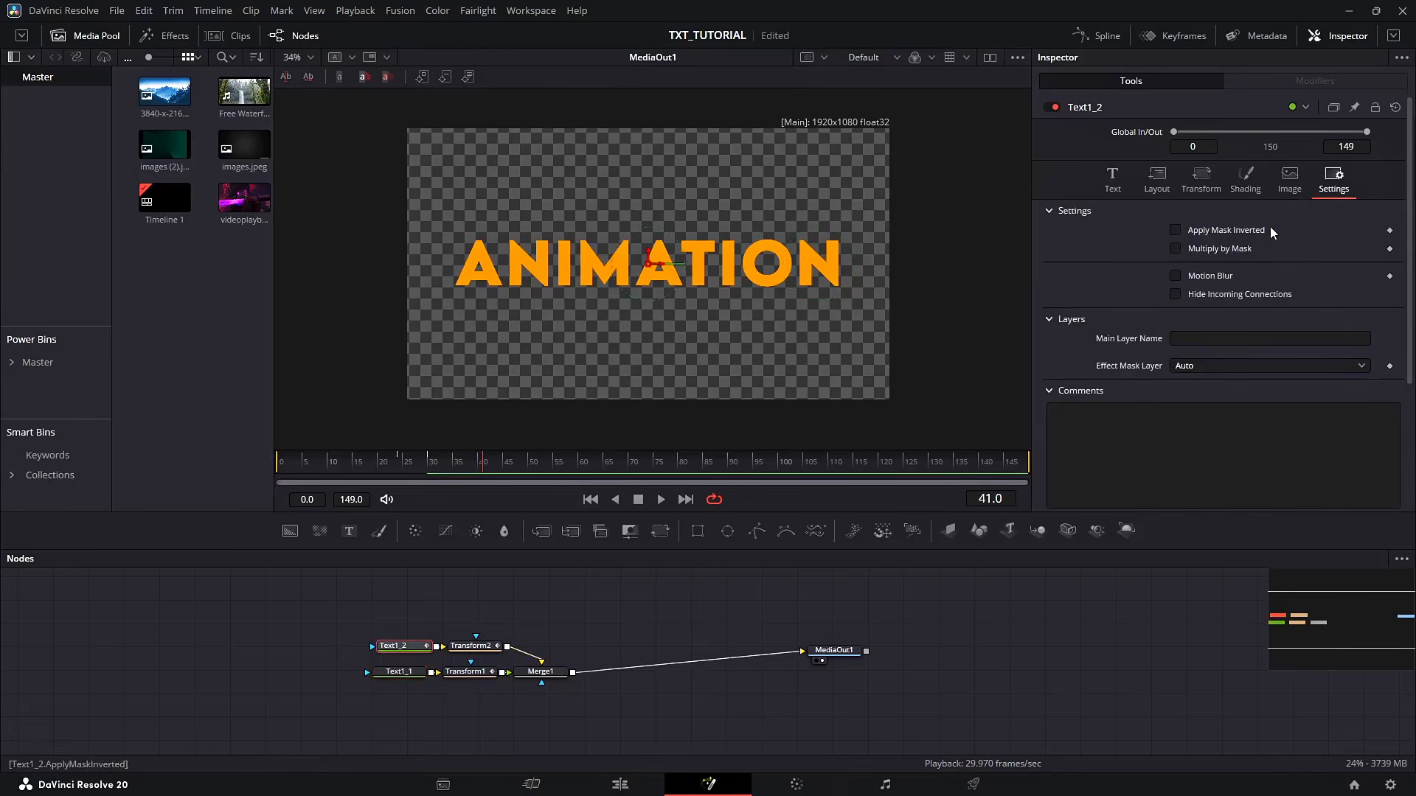
left_click(1209, 275)
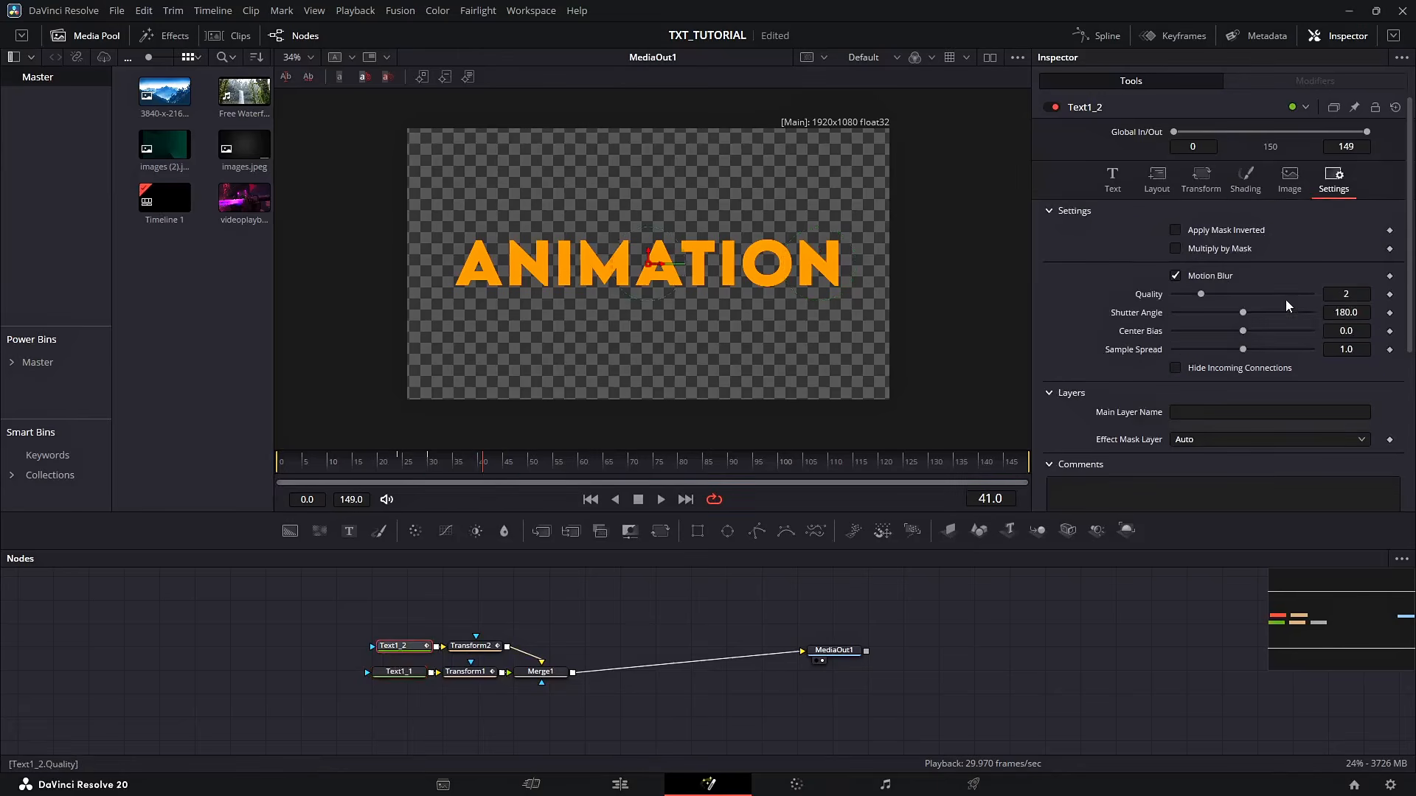
Enable motion blur in Transform2's settings
left_click(471, 646)
left_click(1244, 137)
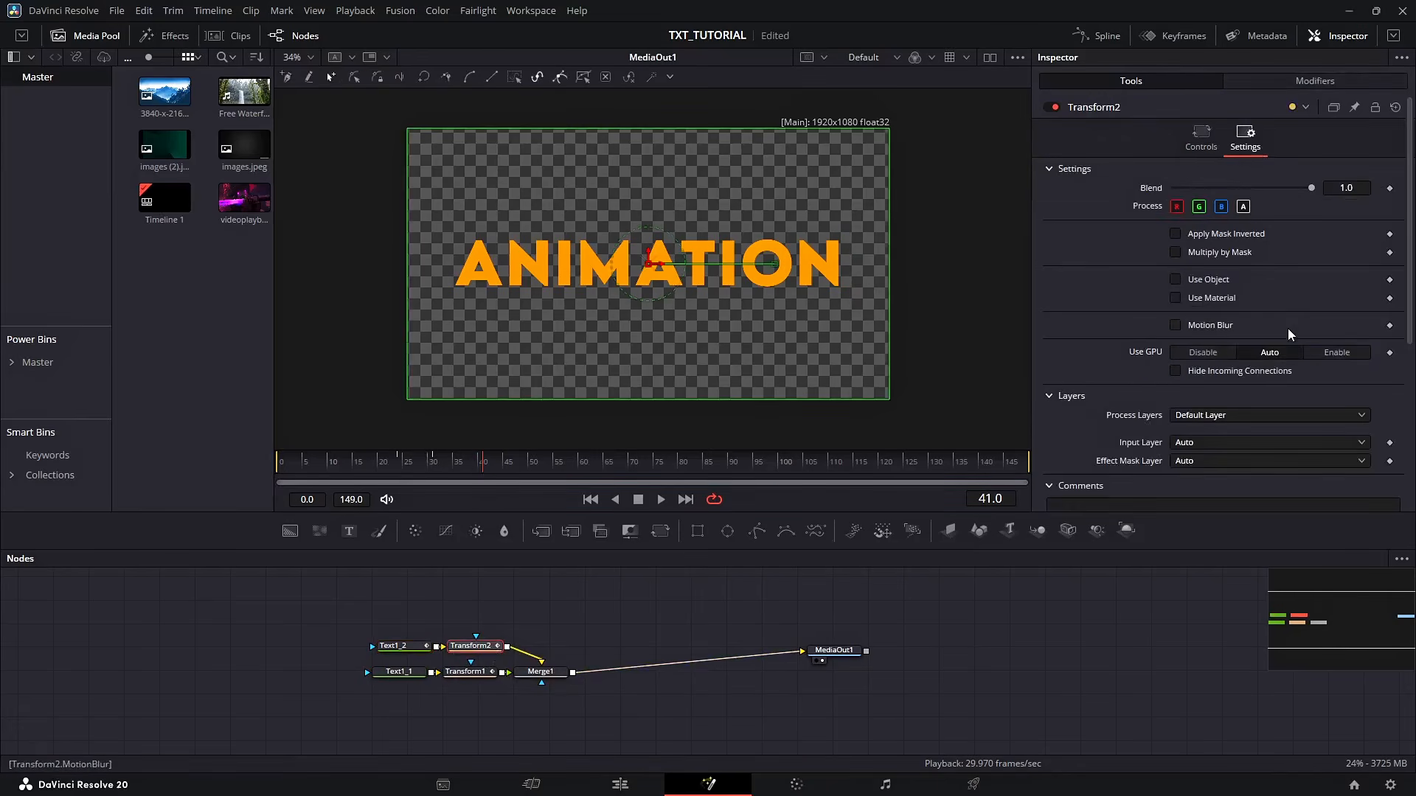
left_click(1228, 325)
Enable motion blur on Transform1 and set its shutter angle to 280
left_click(465, 671)
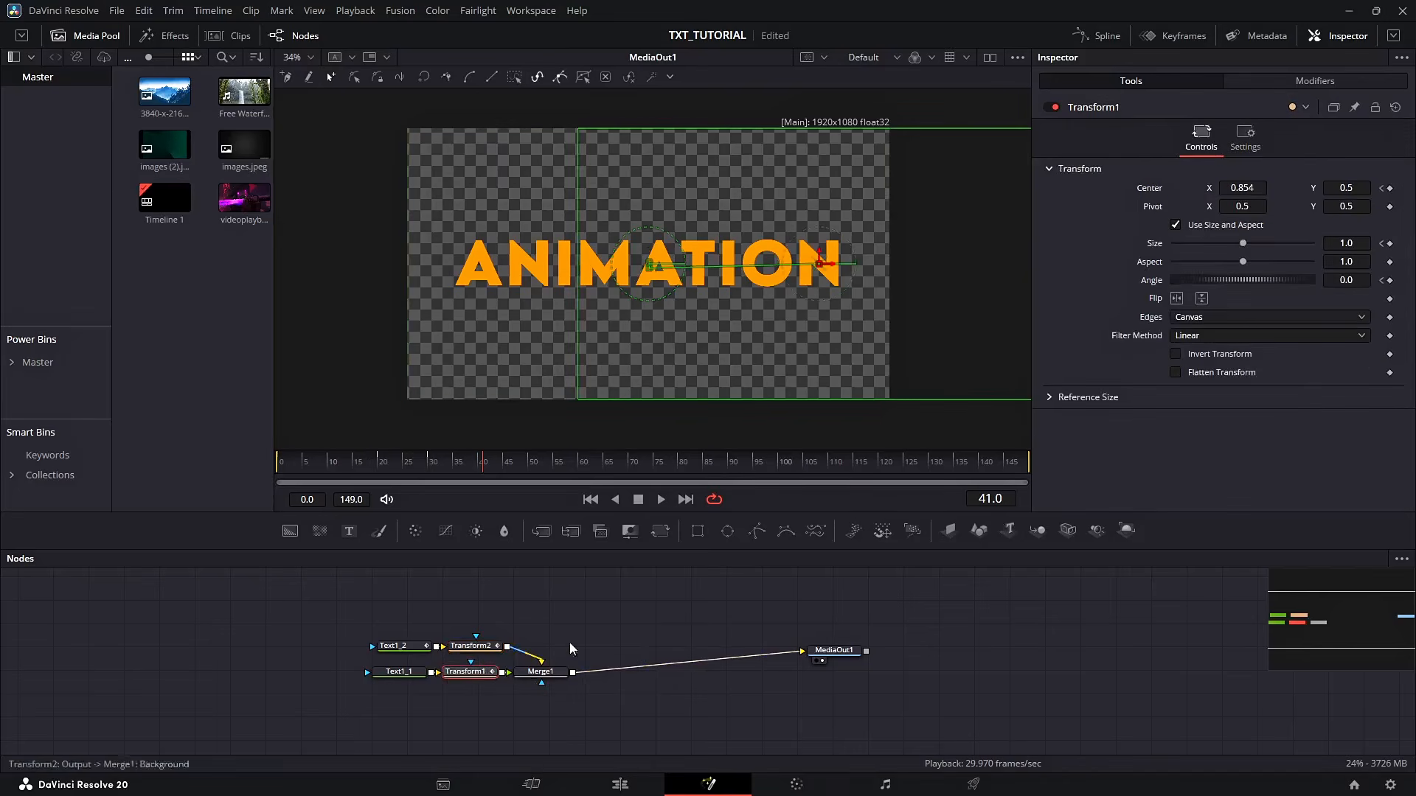
left_click(1245, 136)
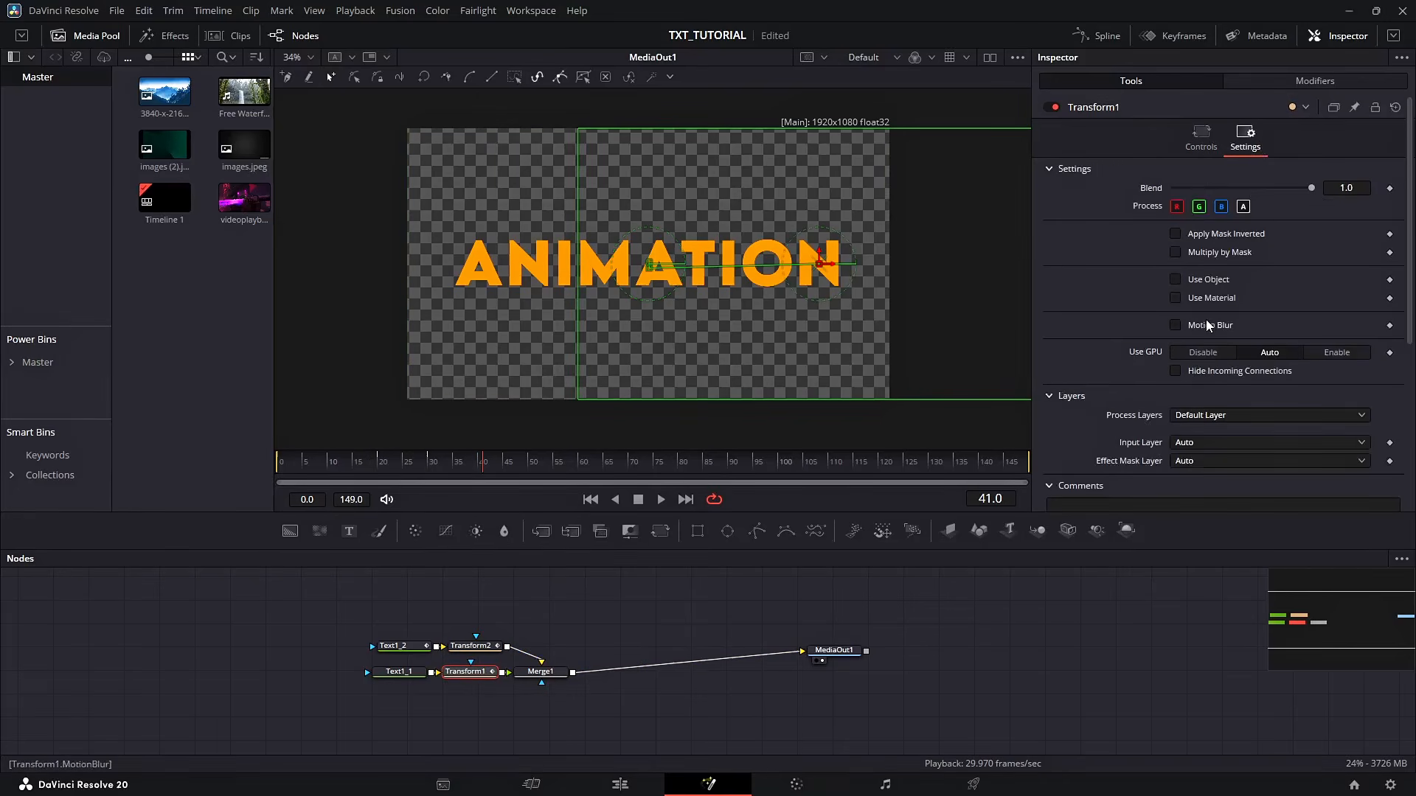
left_click(1206, 324)
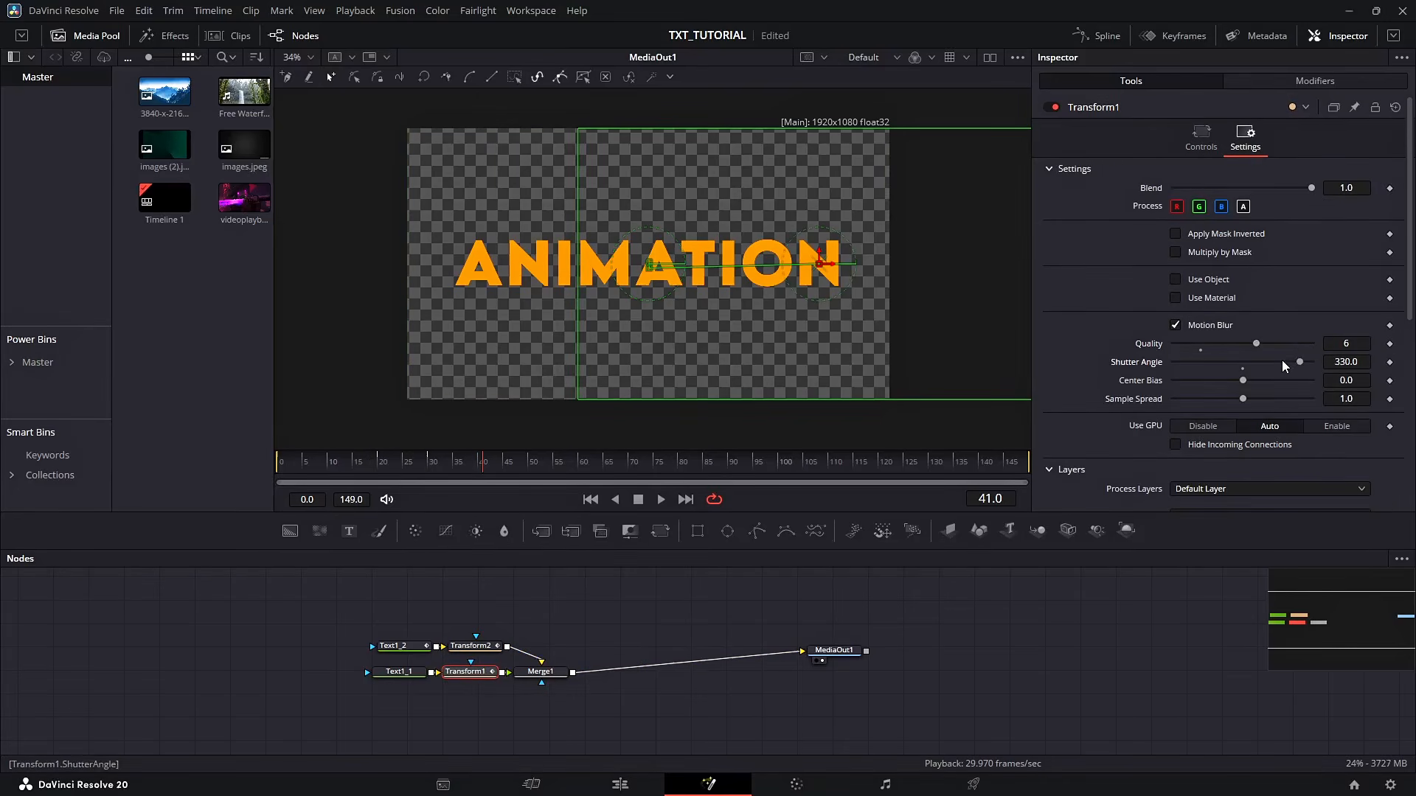
left_click_drag(1281, 360, 1280, 361)
Play the composition from the start to check the motion blur
left_click_drag(535, 481, 289, 480)
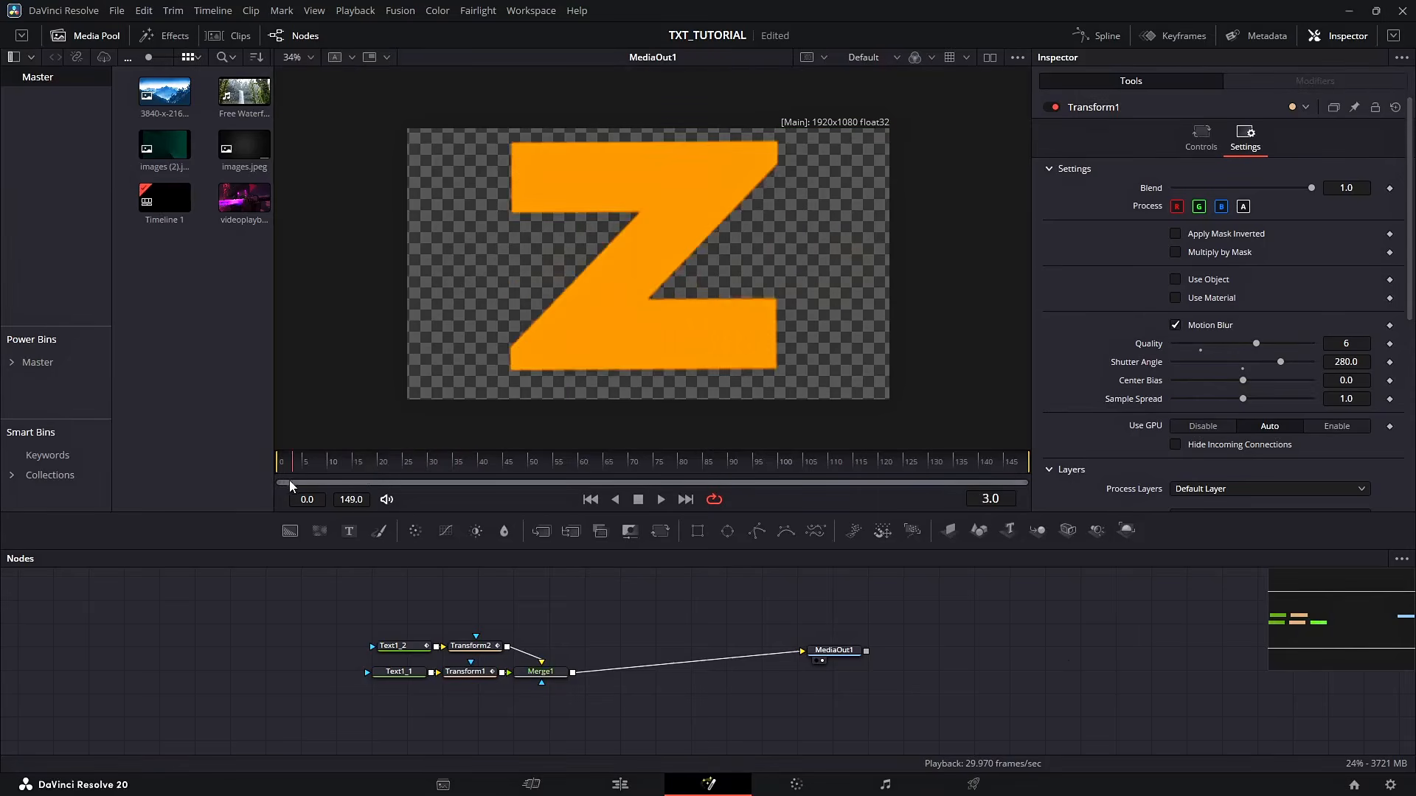
key("space")
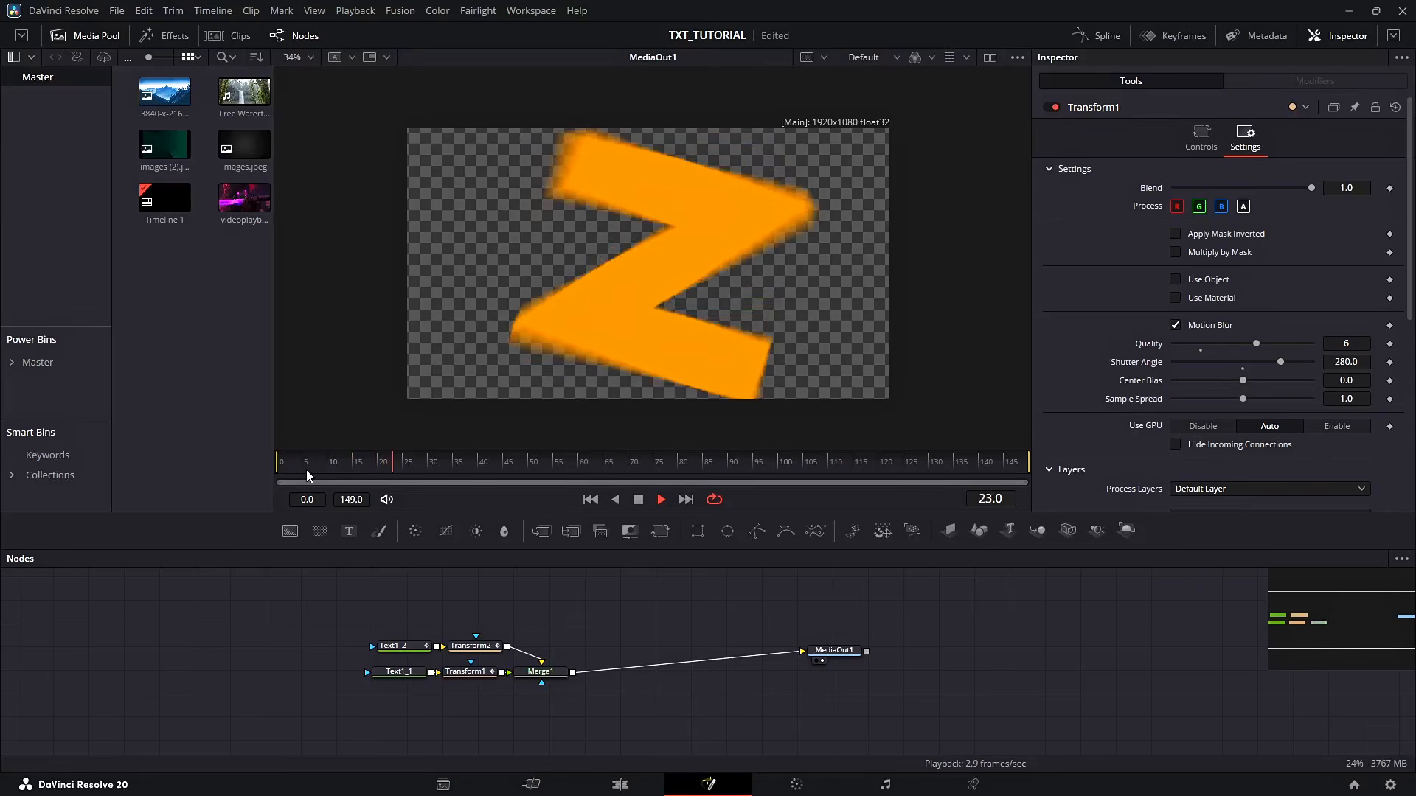
left_click_drag(306, 471, 230, 467)
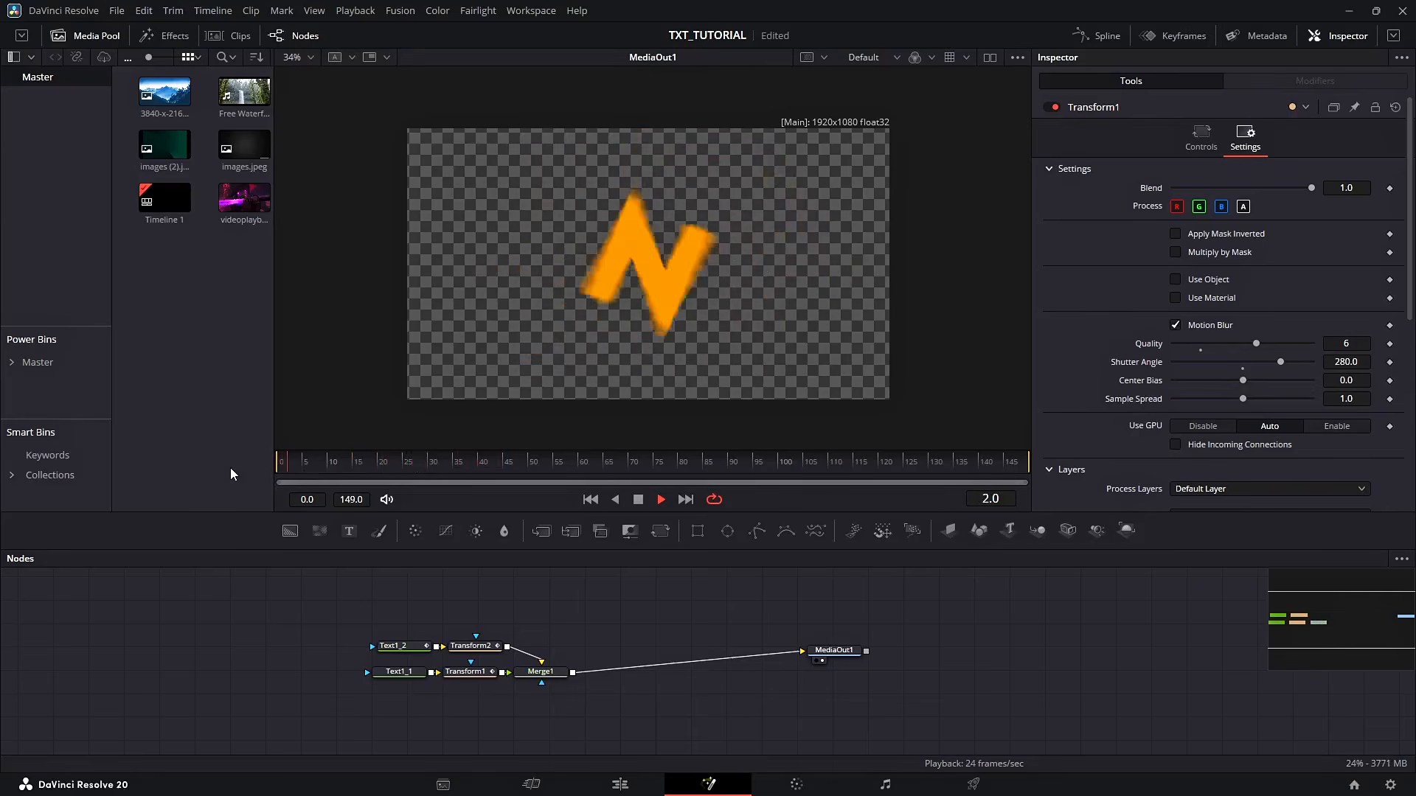
Add a Soft Glow node after Merge1
left_click(538, 674)
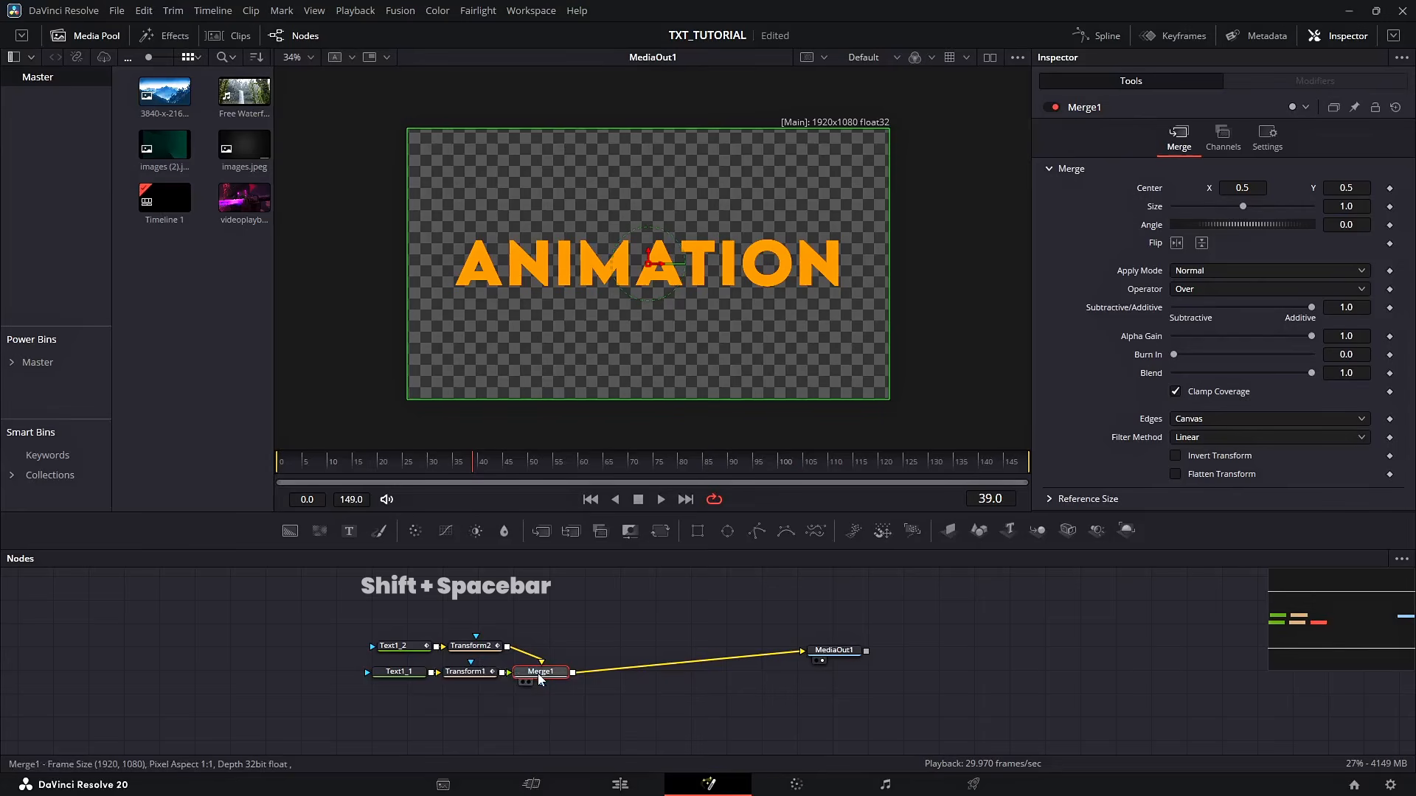
key("shift+space")
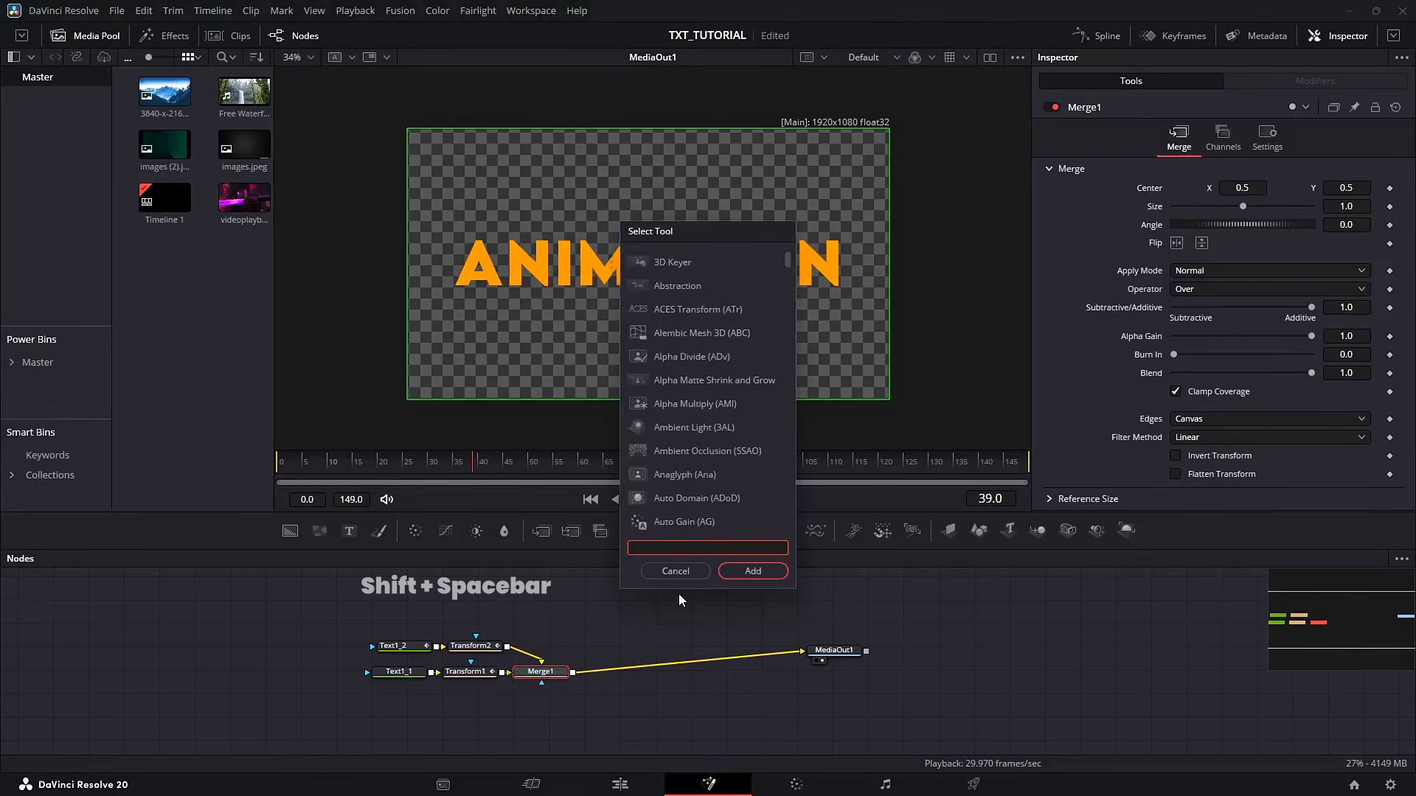
type("SG")
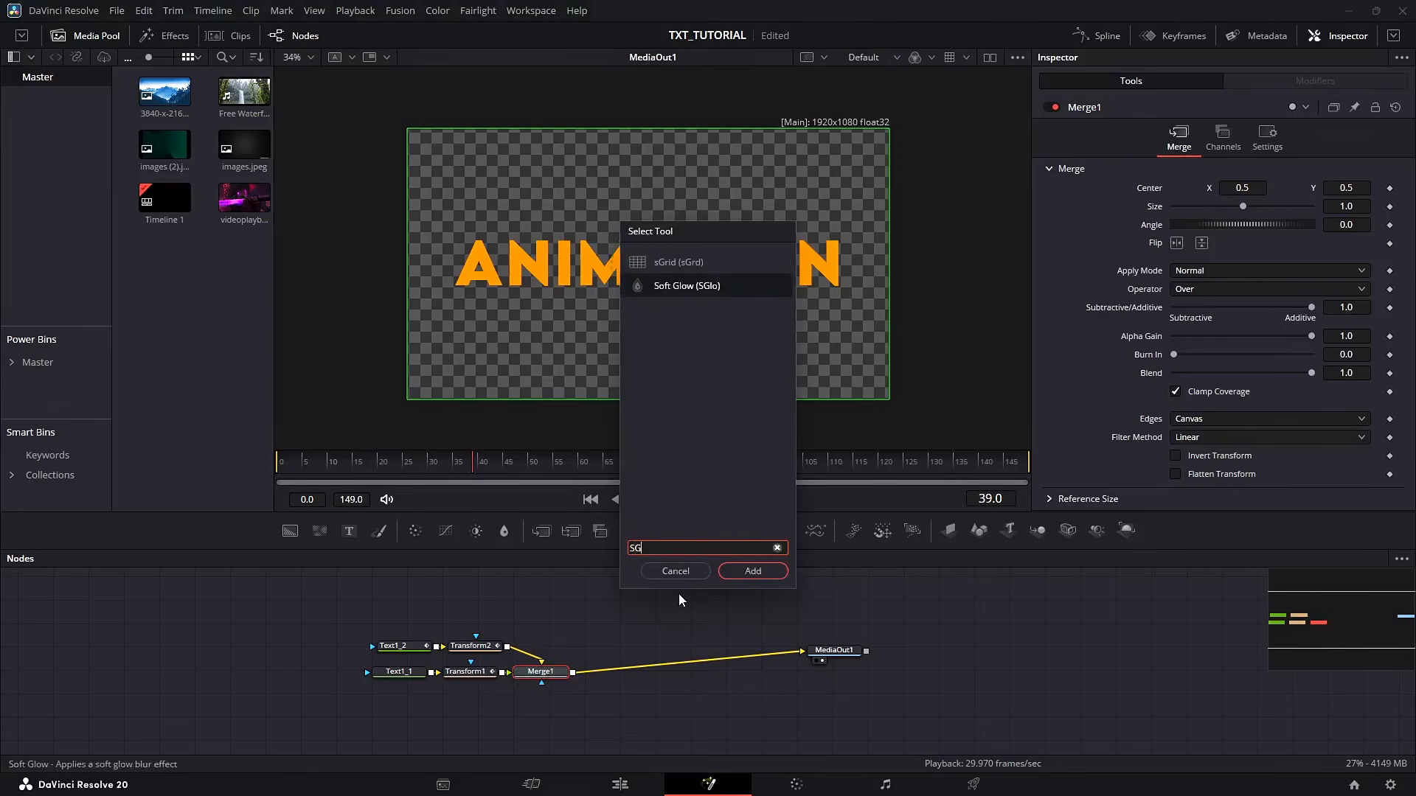
left_click(753, 571)
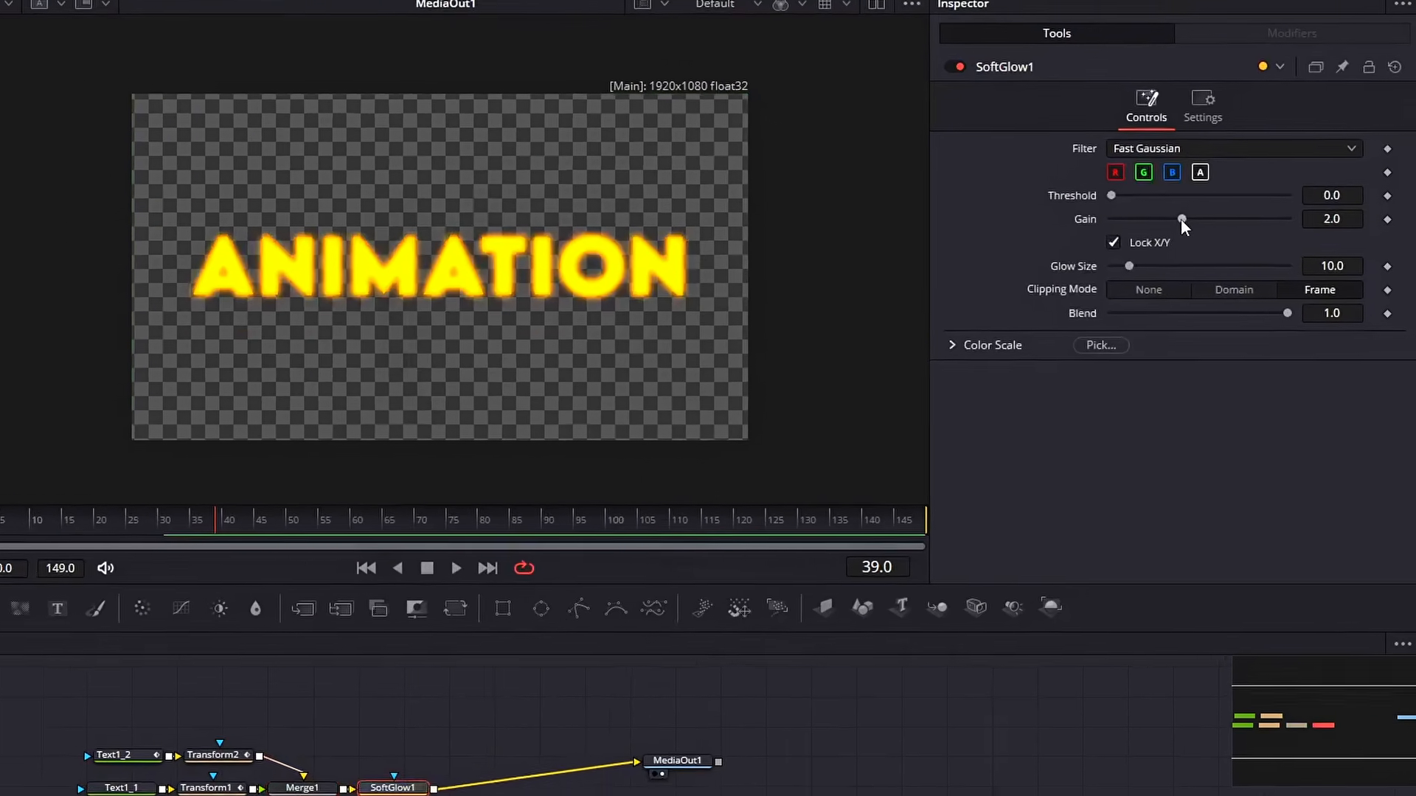
Set the Soft Glow threshold to 0.048, gain to 1.096 and glow size to 15
left_click_drag(1221, 226, 1192, 231)
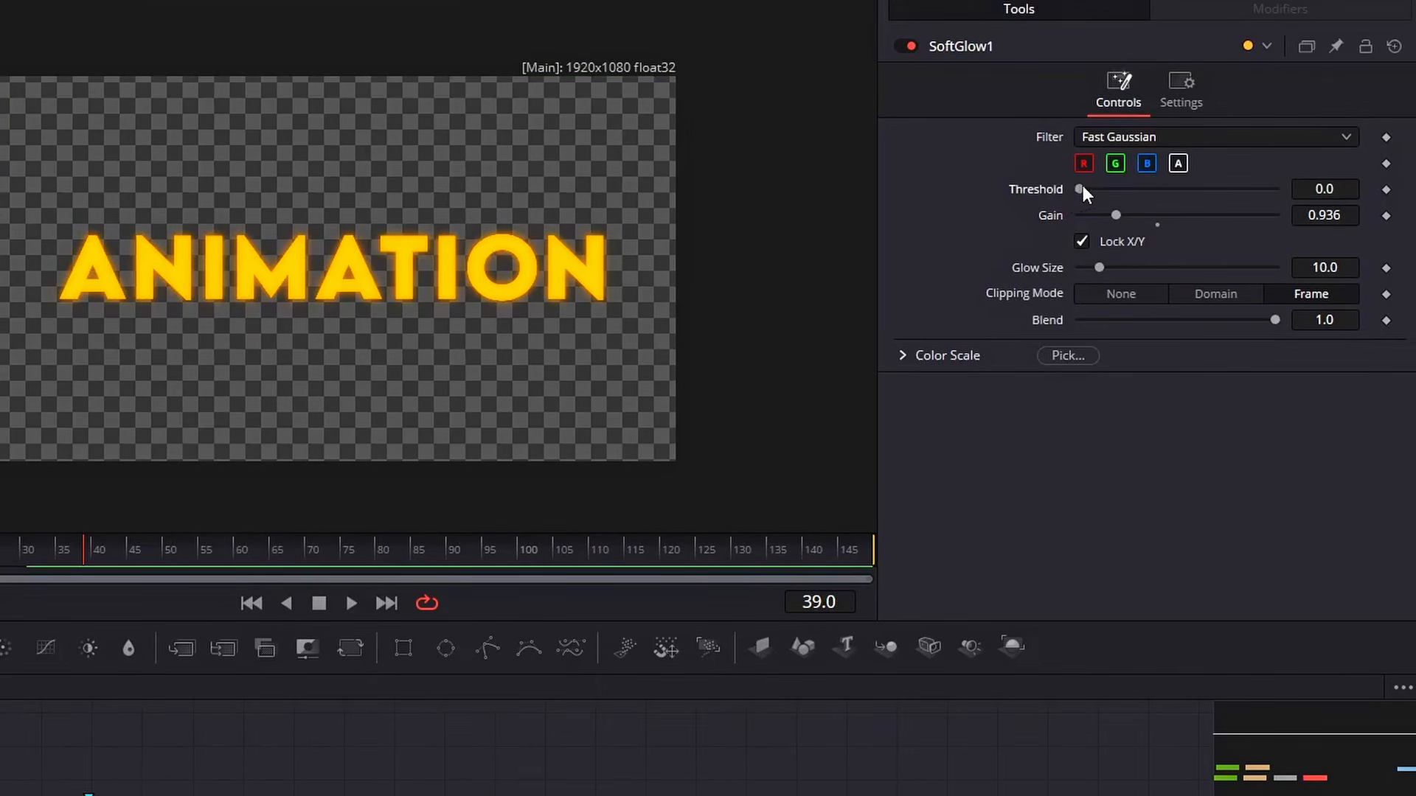
left_click_drag(1083, 187, 1086, 188)
left_click_drag(1100, 270, 1110, 270)
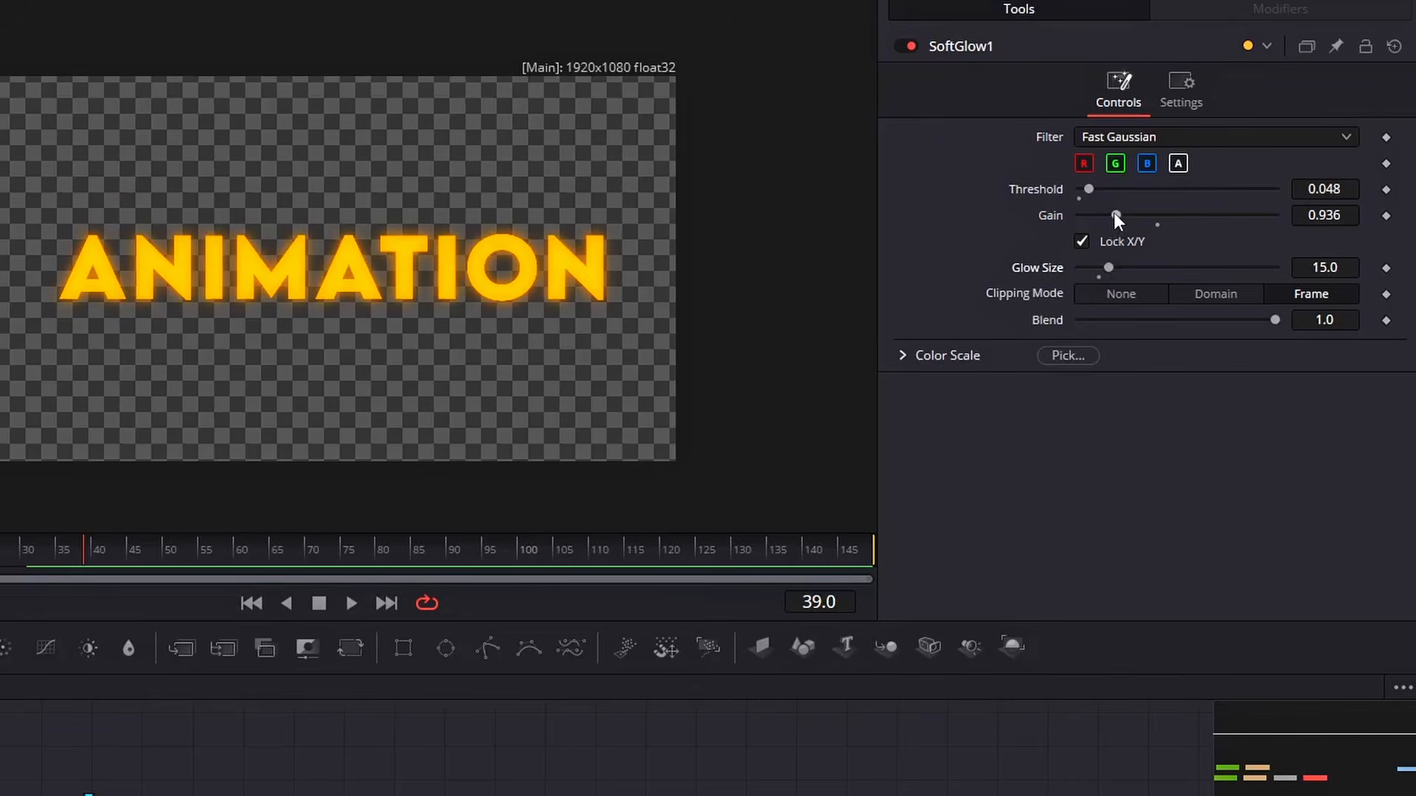
left_click_drag(1113, 212, 1121, 210)
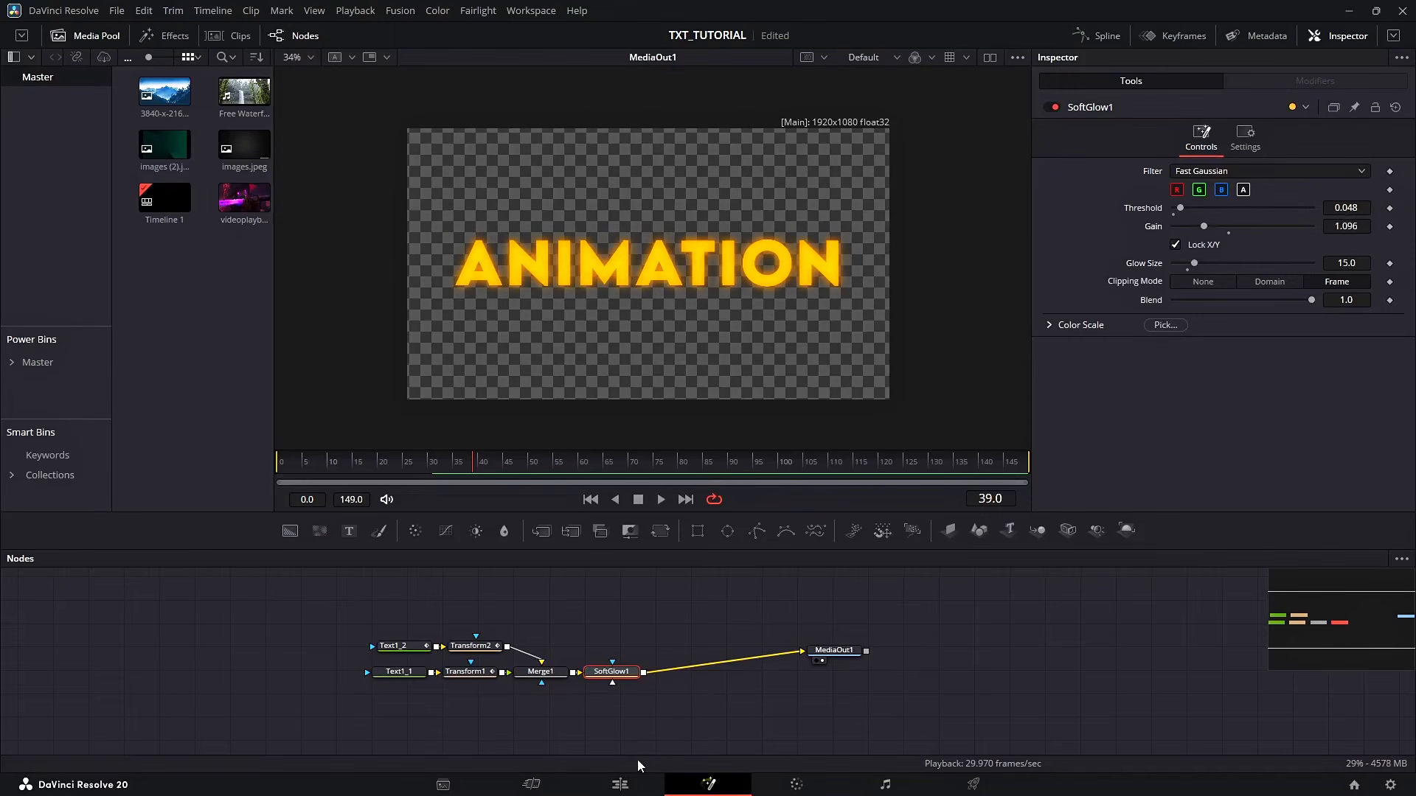
Switch to the Edit page and play the Fusion Composition clip on the timeline
left_click(619, 784)
left_click(643, 476)
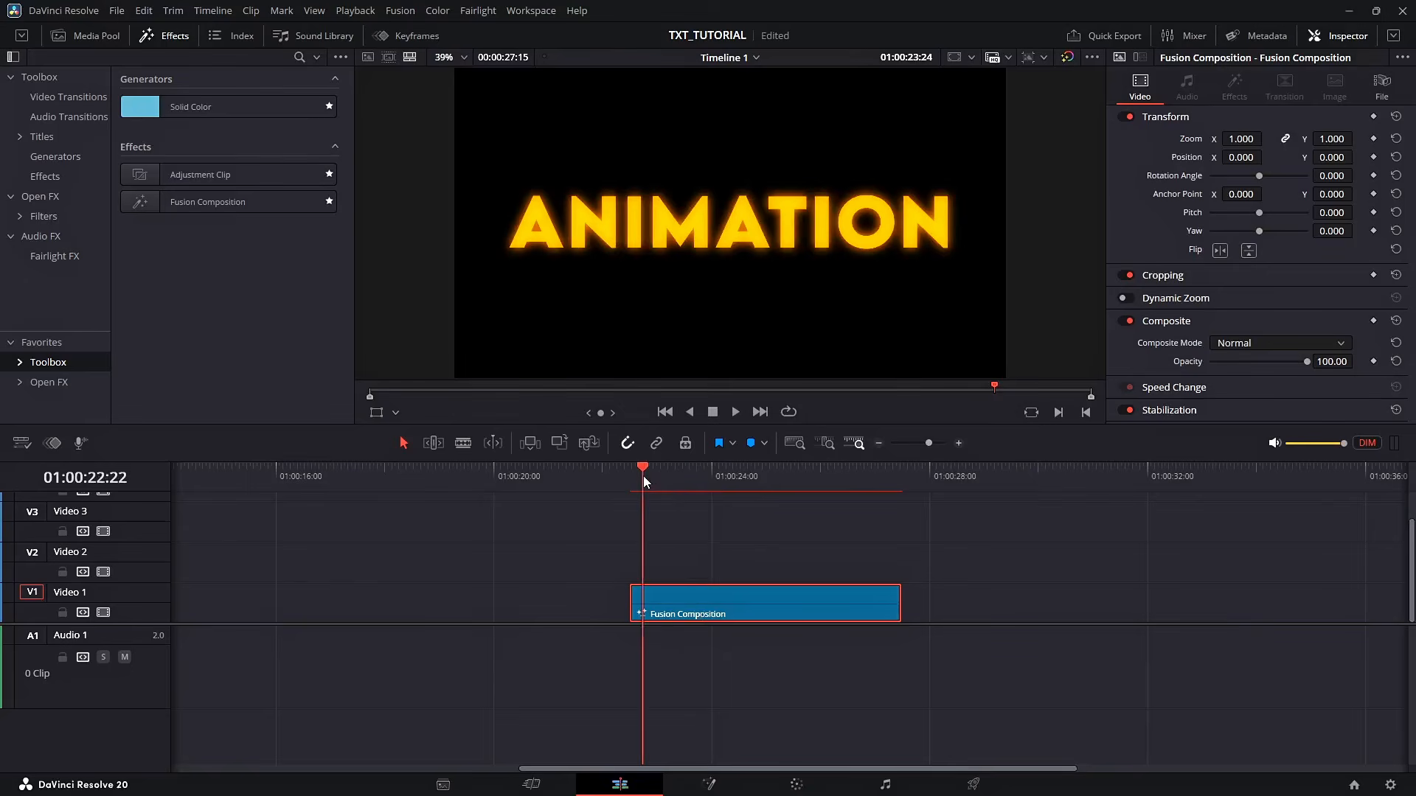
left_click(627, 477)
key("space")
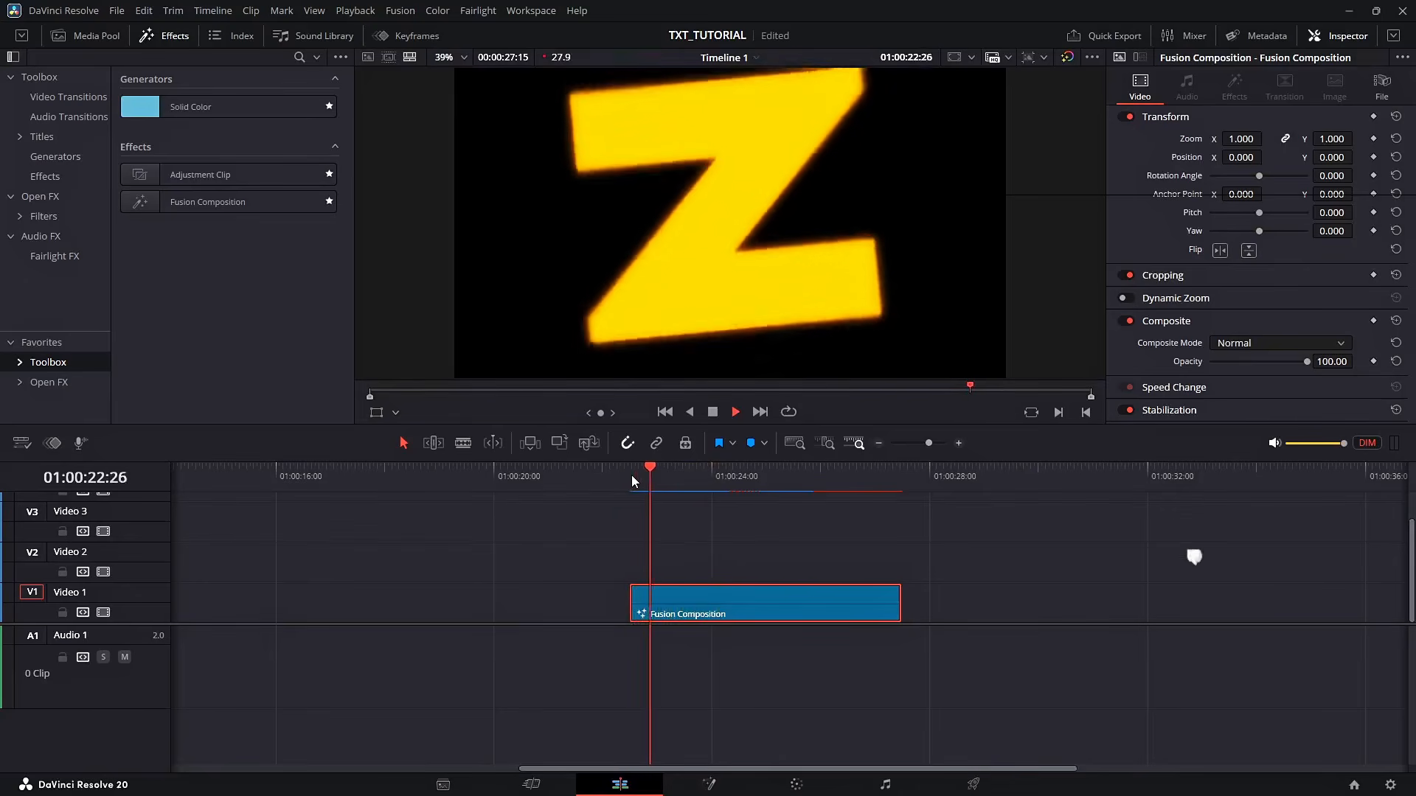